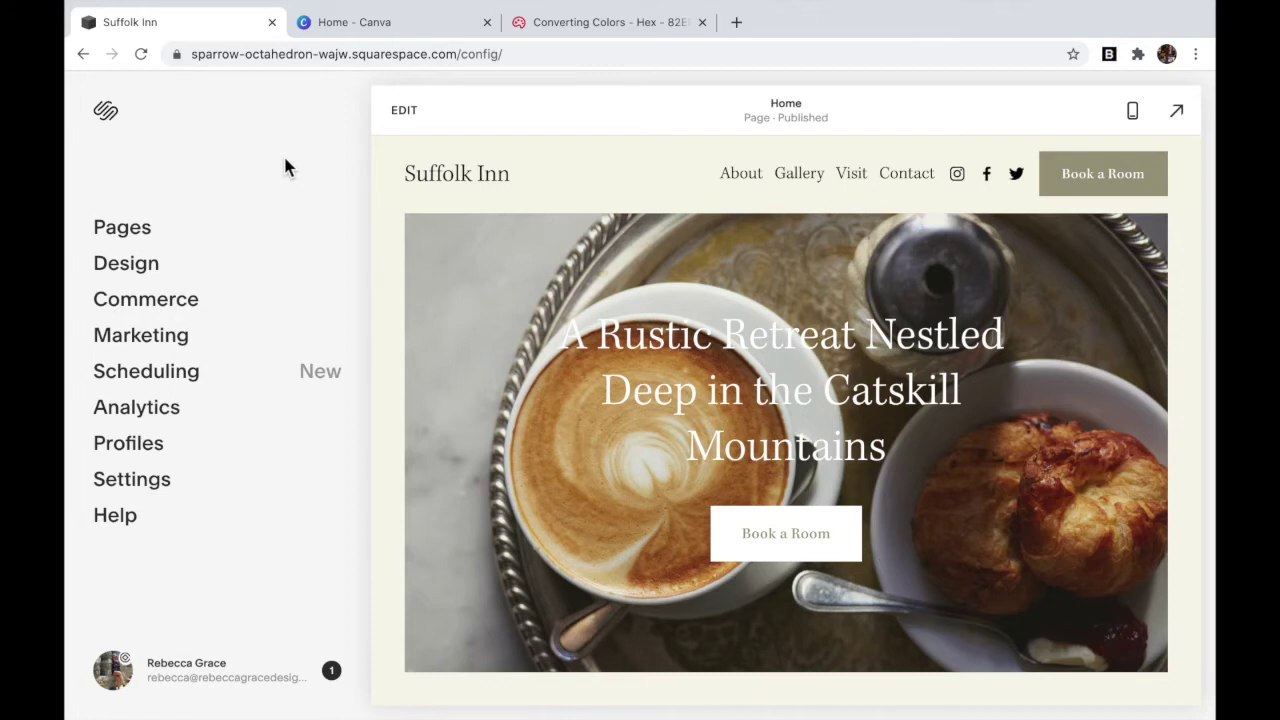
Step: Look through the Suffolk Inn home page, open its Rooms & Rates page and view the room listings
scroll(637, 384, "down", 5)
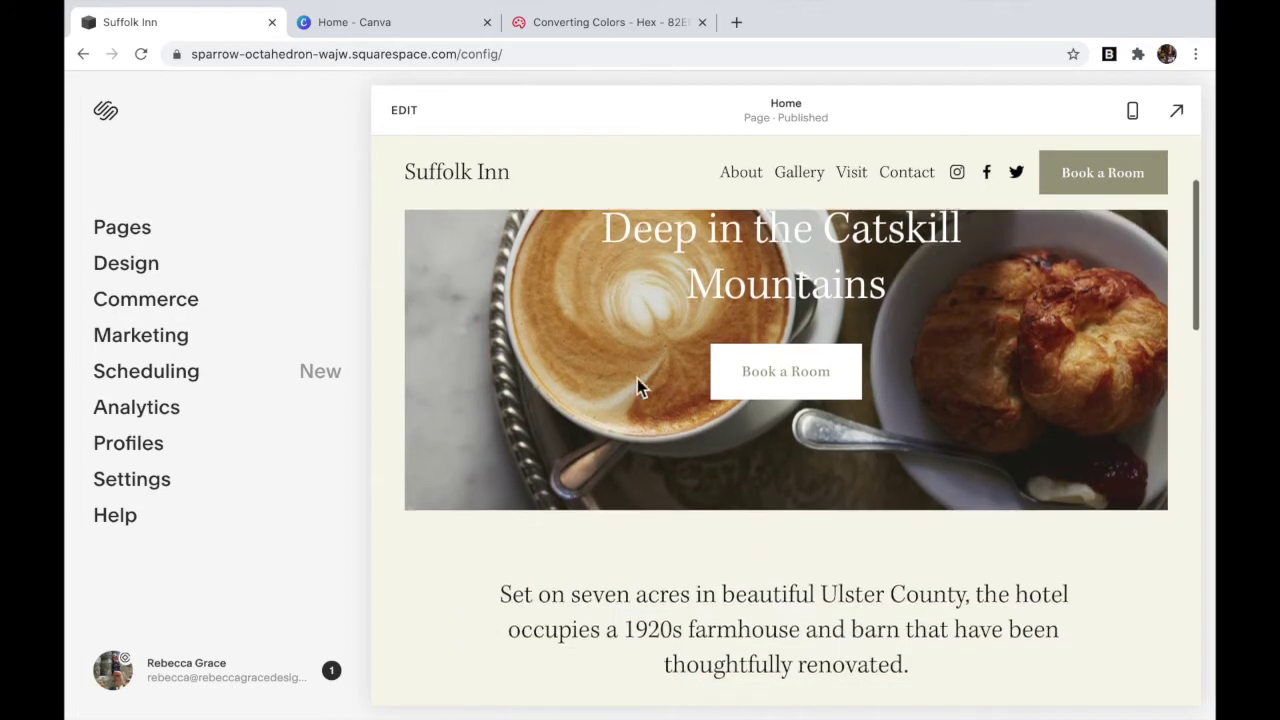
scroll(637, 384, "down", 4)
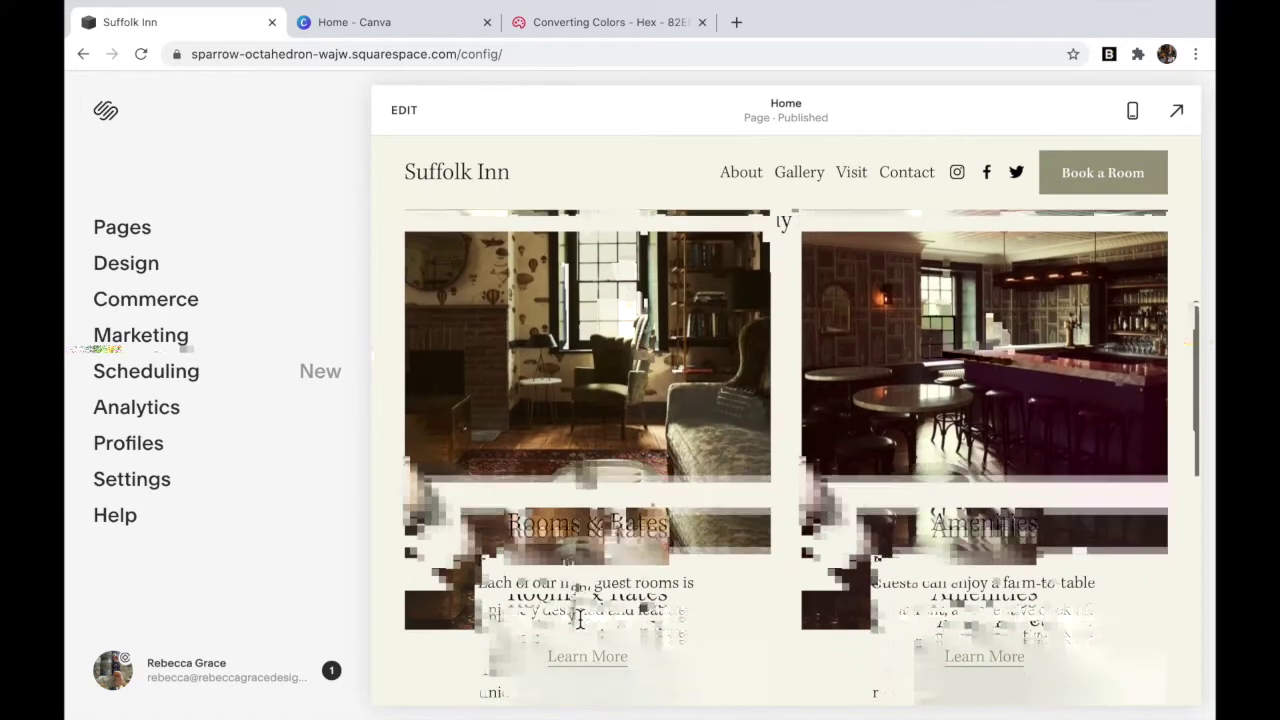
left_click(587, 652)
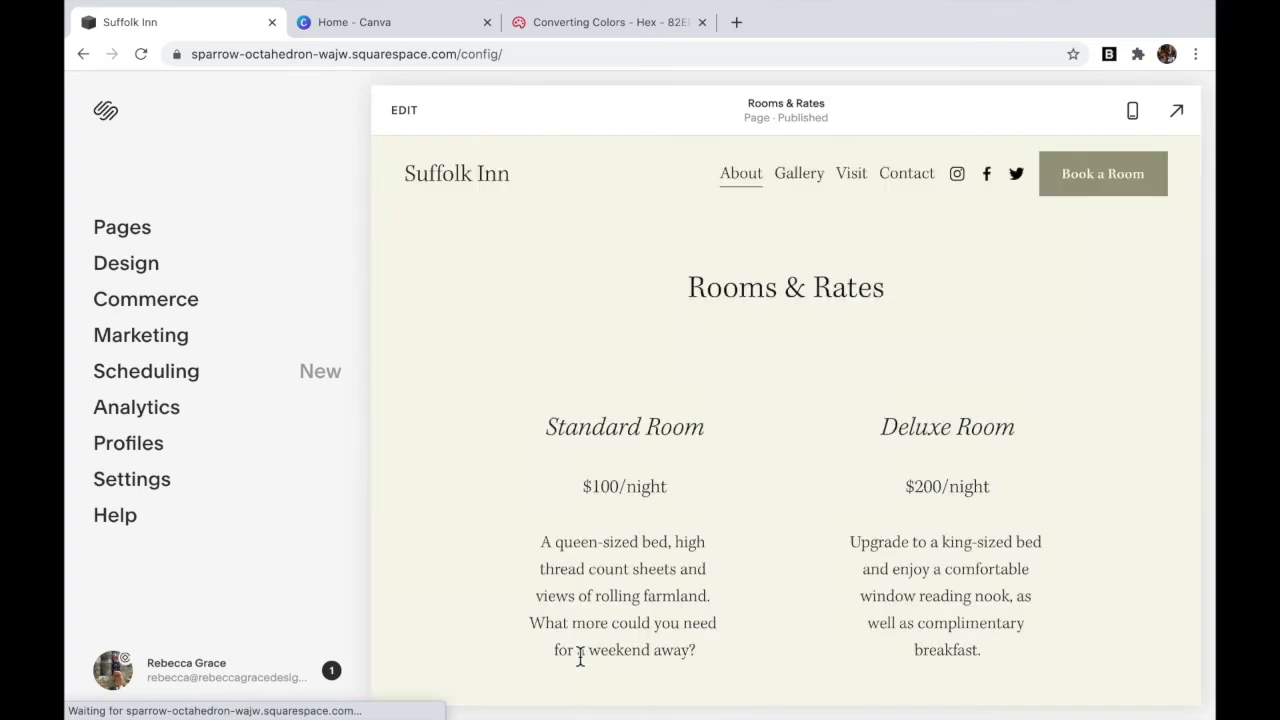
scroll(730, 557, "down", 5)
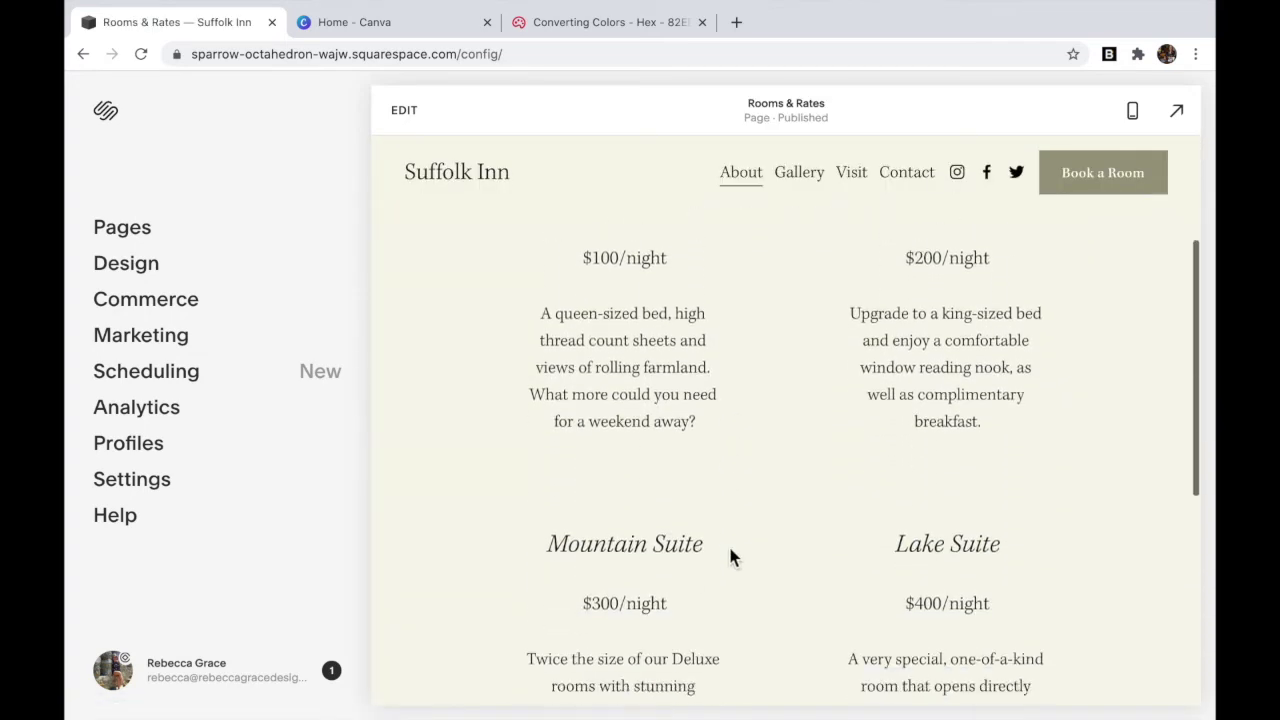
scroll(730, 557, "up", 5)
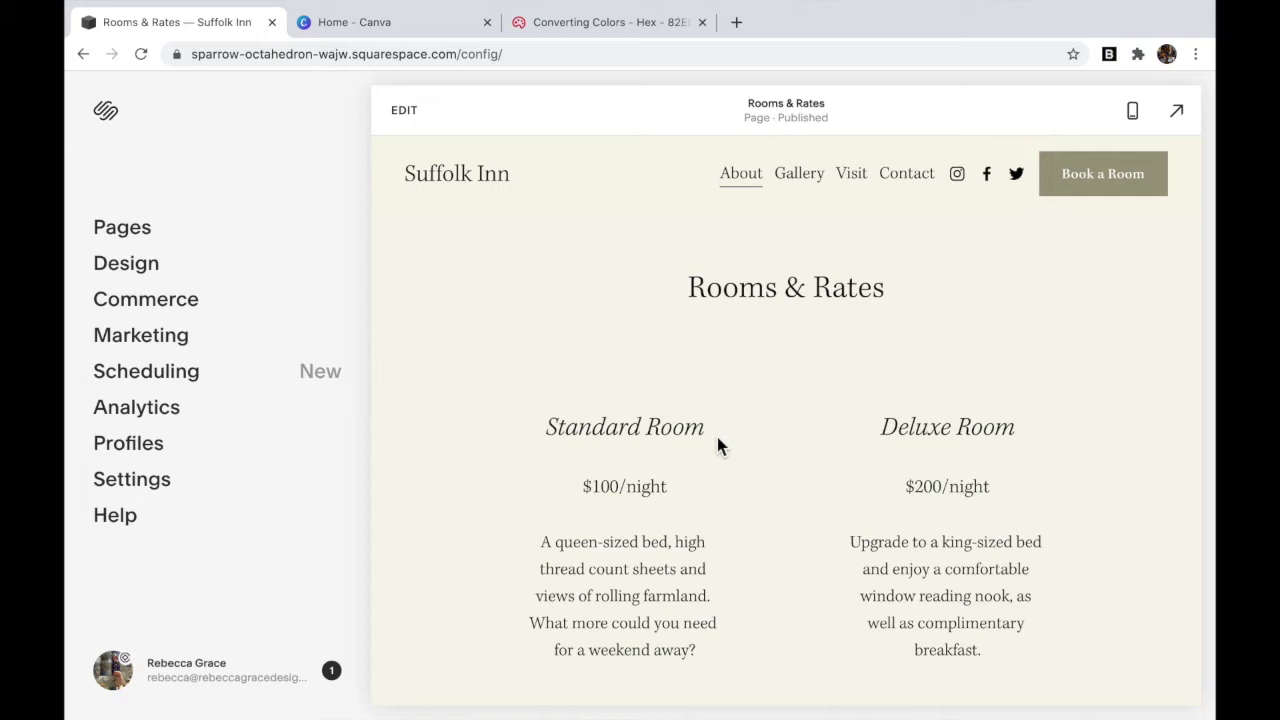
Step: Switch to Canva and create a new design with custom dimensions of 800 × 200 px
left_click(455, 36)
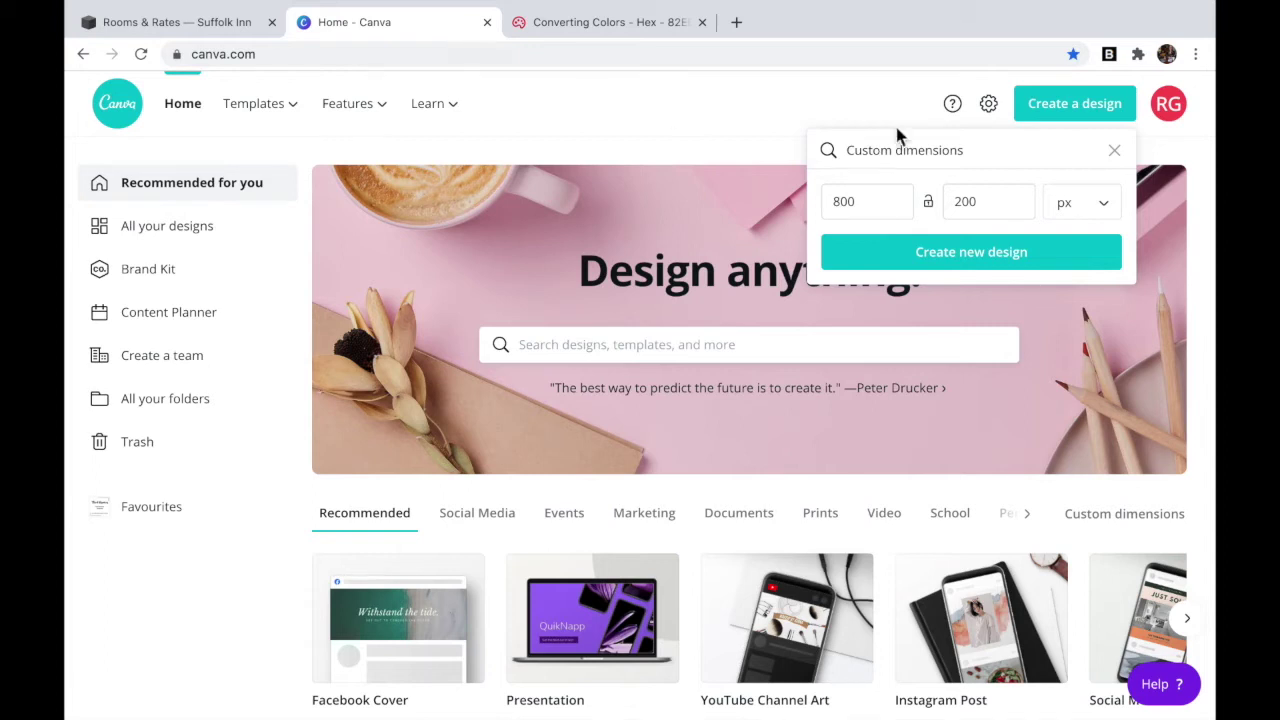
left_click(857, 206)
left_click(952, 193)
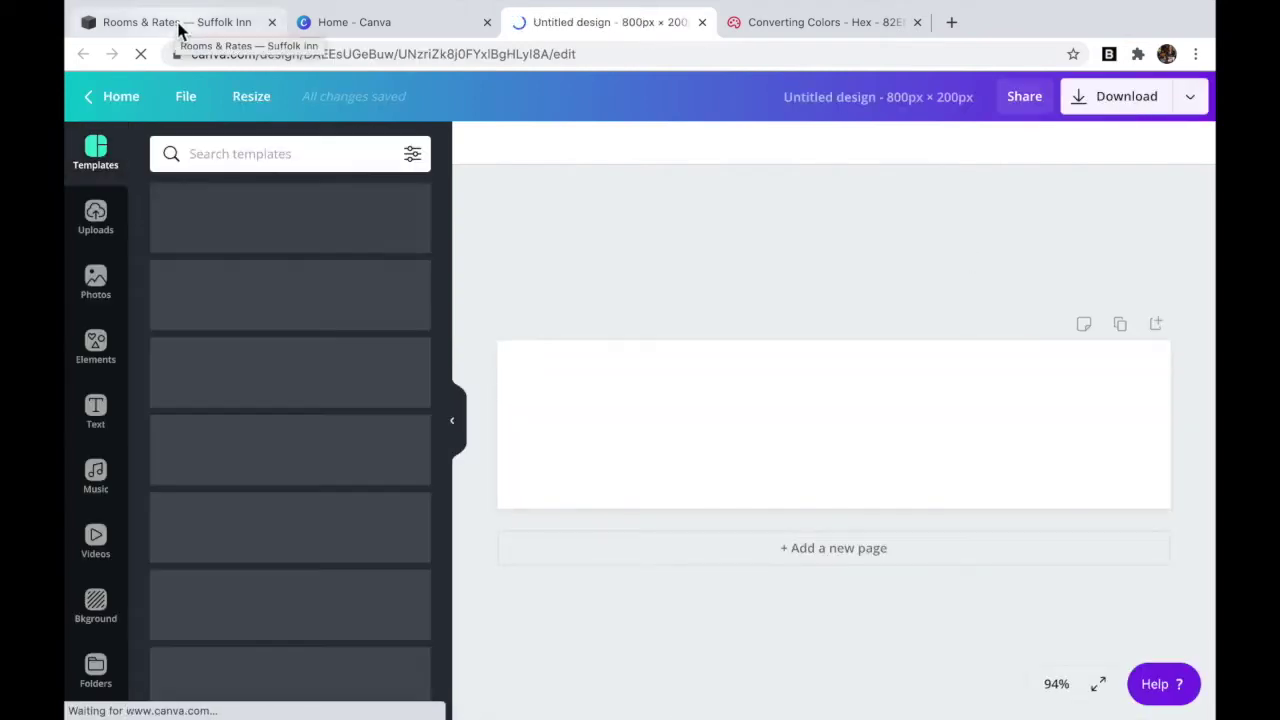
Step: Switch to the Squarespace site and copy the HSL value of the olive-green colour in its design colour palette
left_click(180, 22)
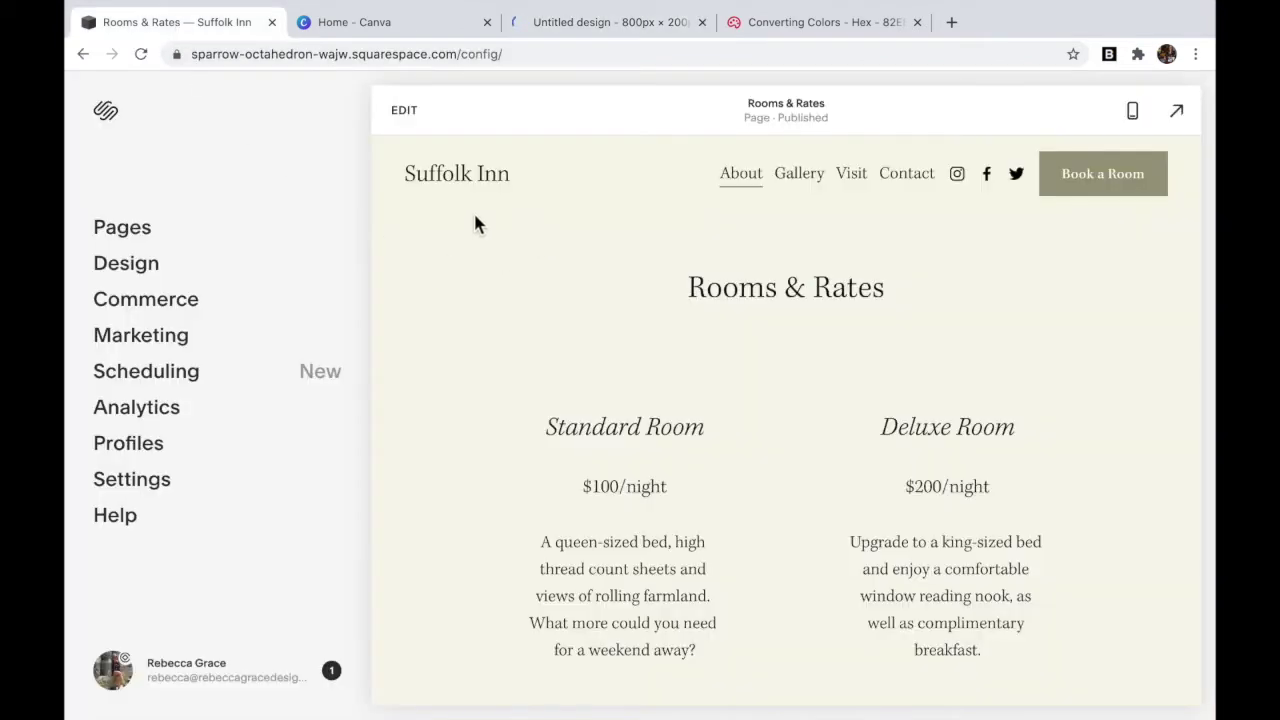
left_click(147, 272)
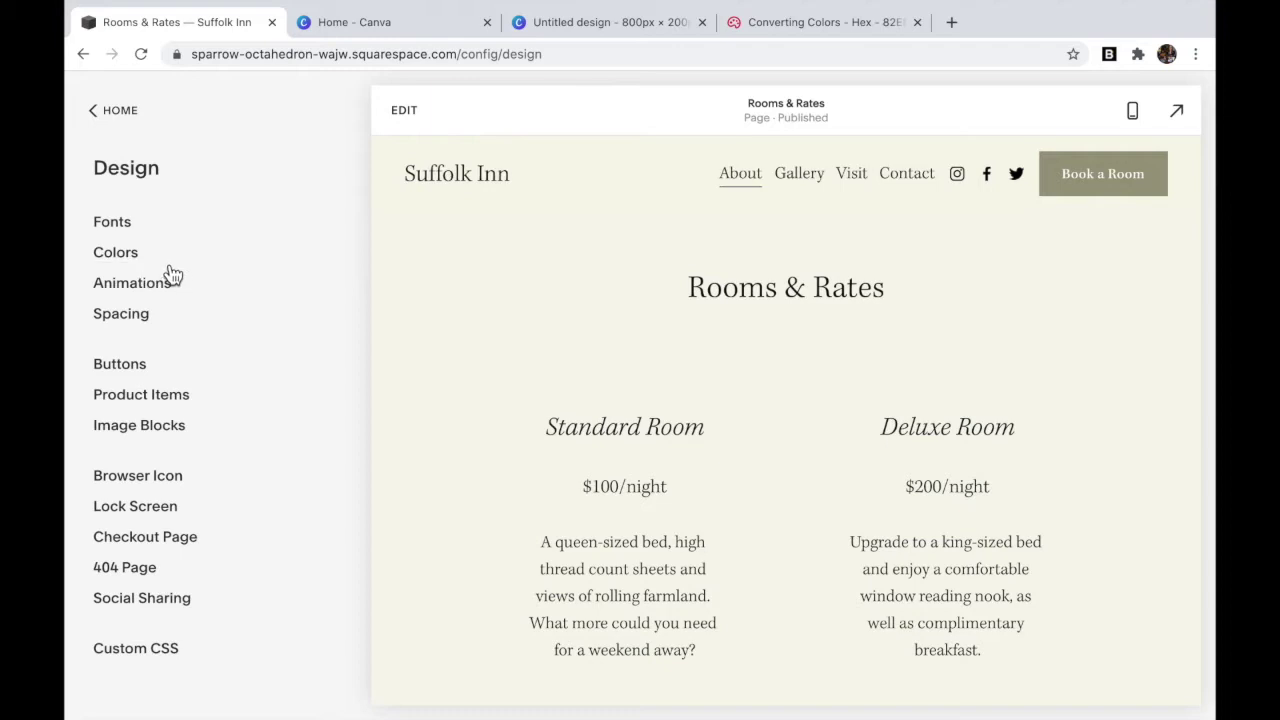
left_click(124, 256)
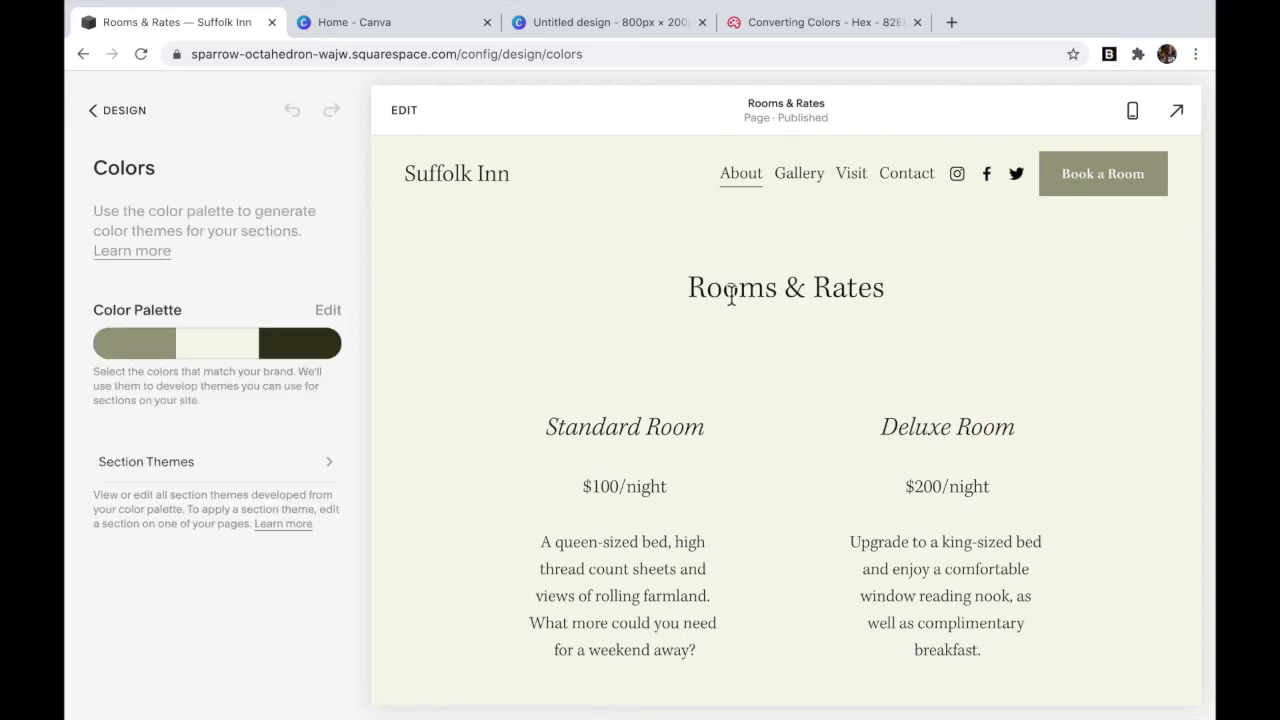
left_click(148, 352)
left_click_drag(271, 609, 162, 612)
key("ctrl+c")
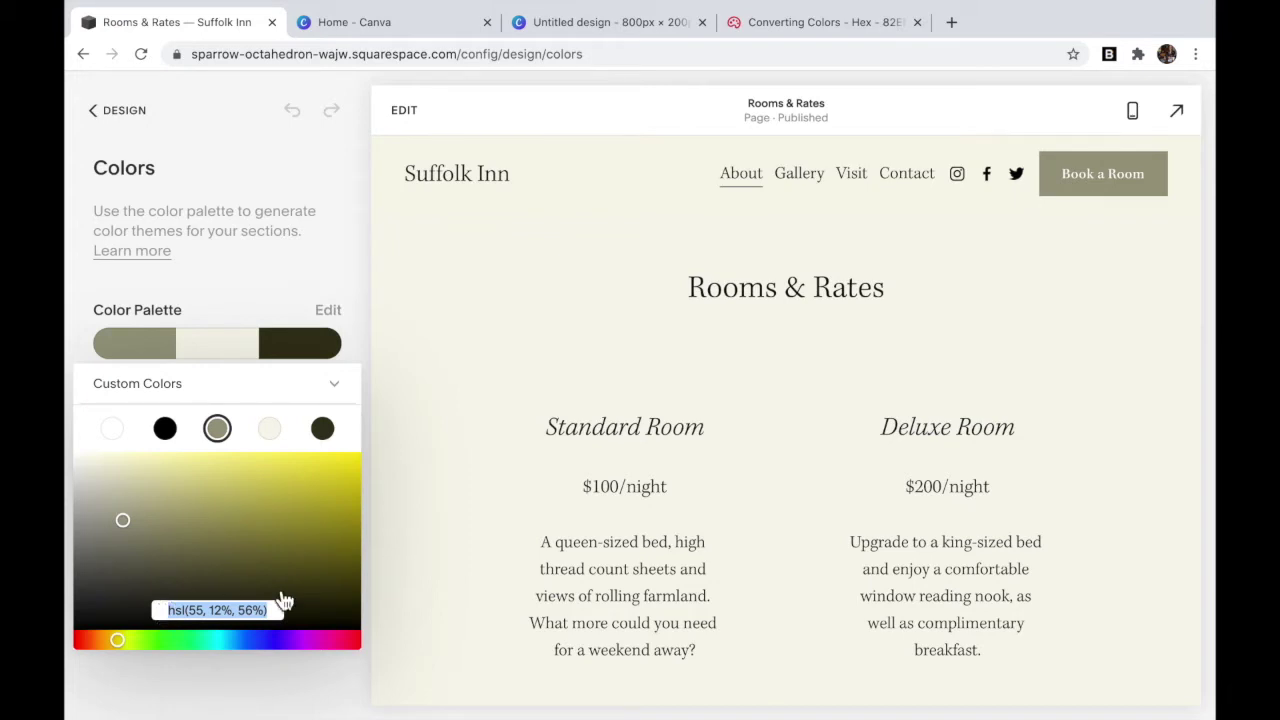
Step: On the Converting Colors site, convert hsl(55, 12%, 56%) and select the resulting hex code 9C9A81 for copying
left_click(820, 22)
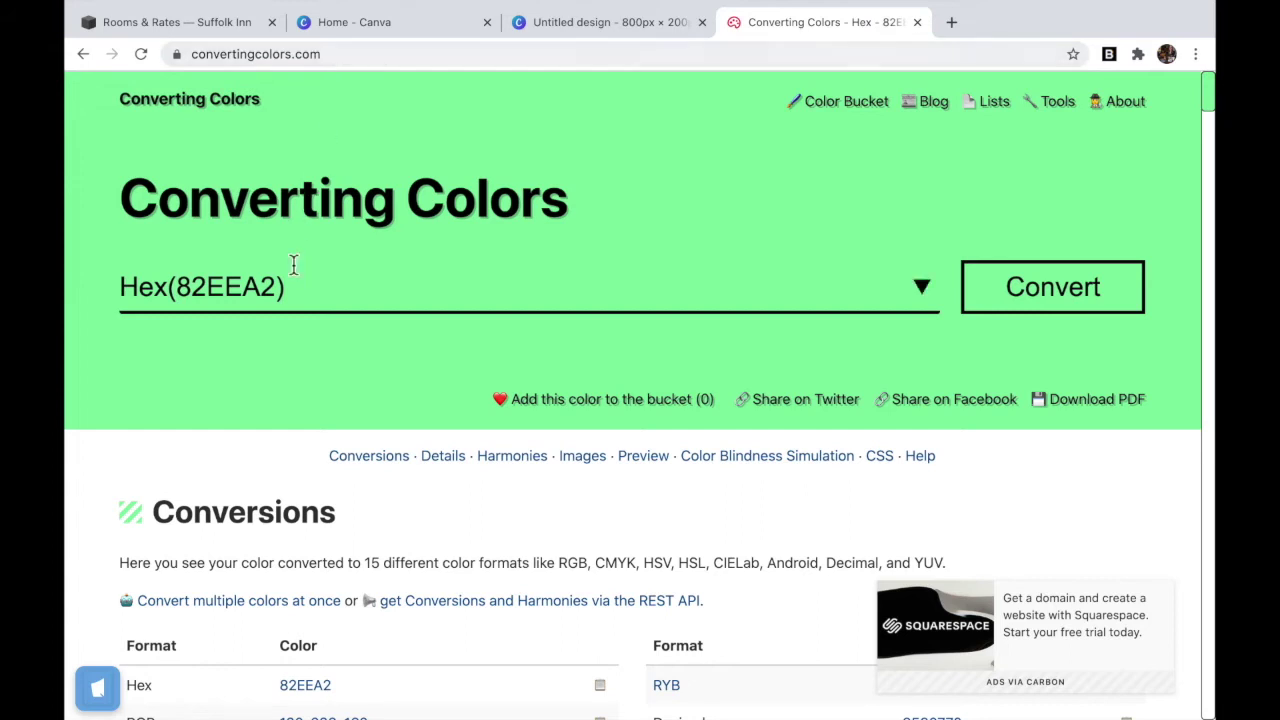
left_click_drag(286, 287, 114, 286)
key("ctrl+v")
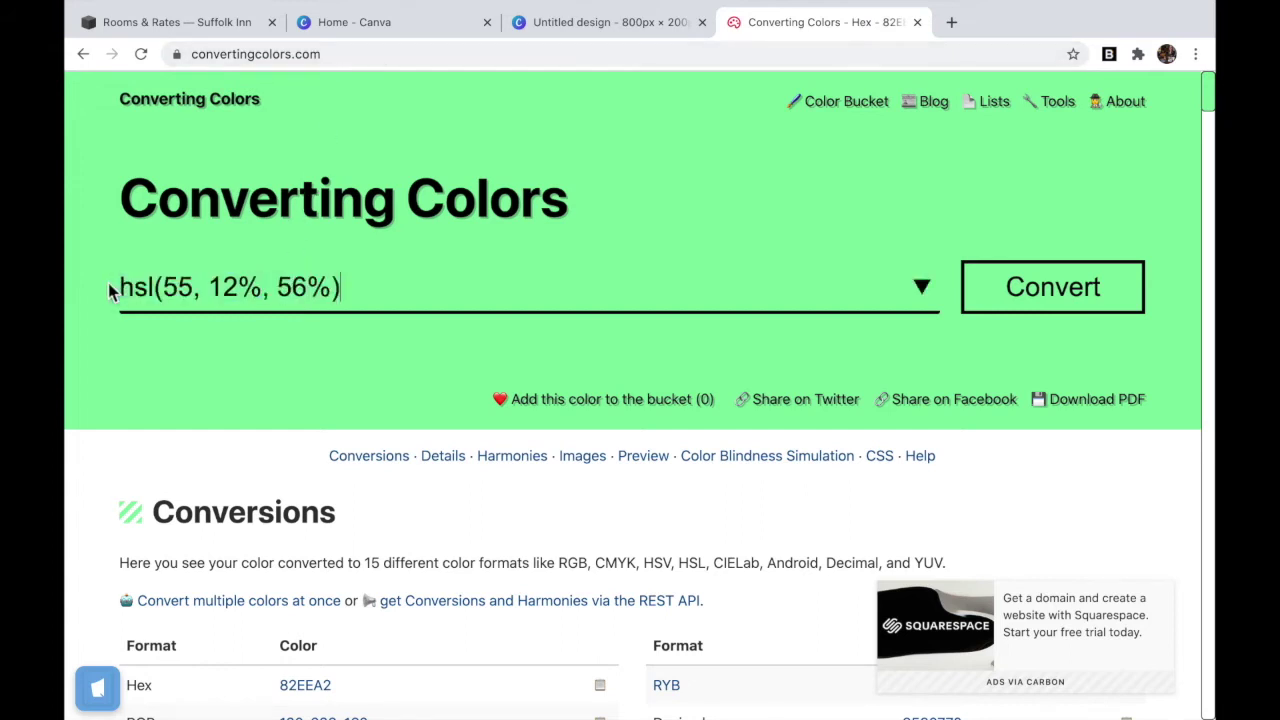
left_click(1007, 308)
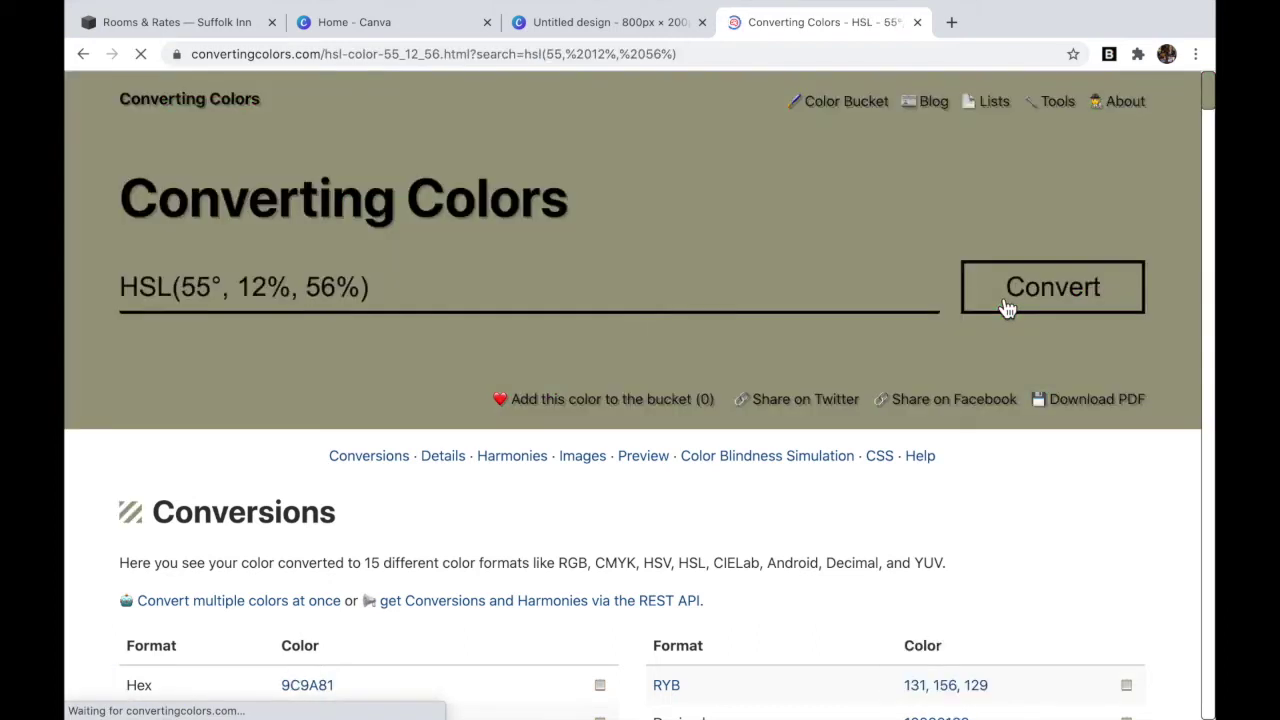
scroll(550, 431, "down", 2)
scroll(550, 433, "down", 3)
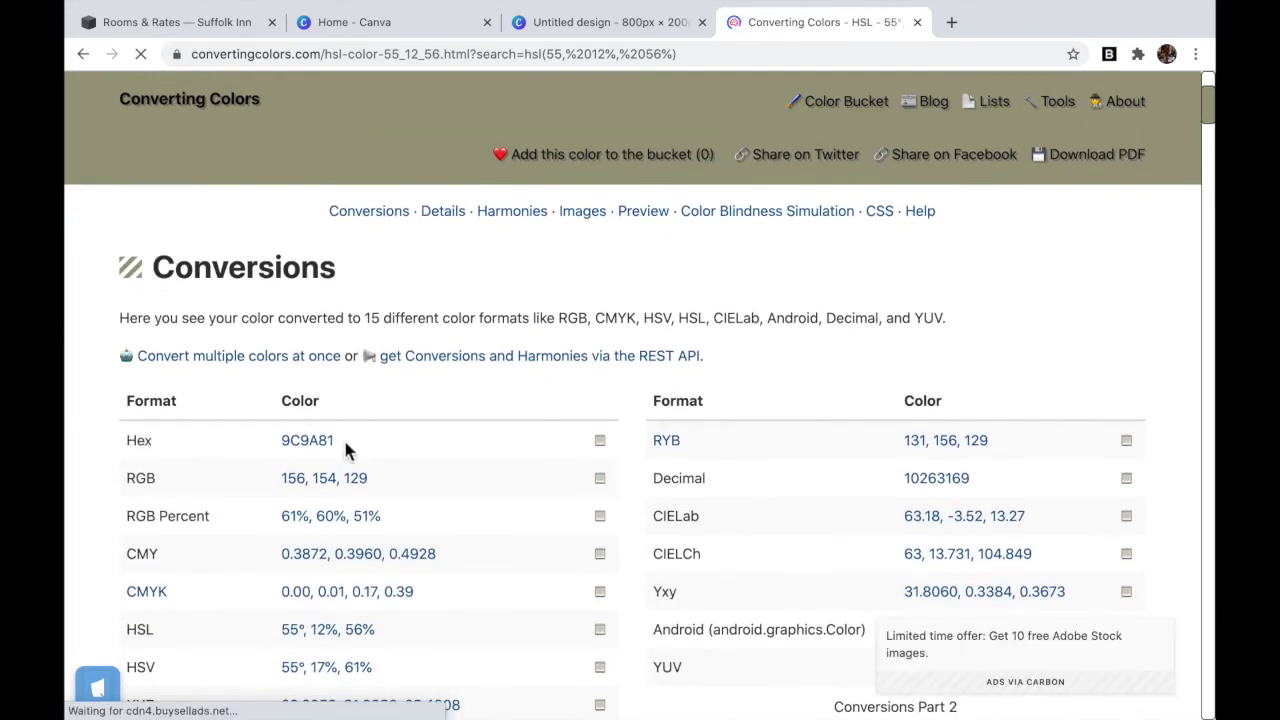
left_click_drag(343, 440, 277, 447)
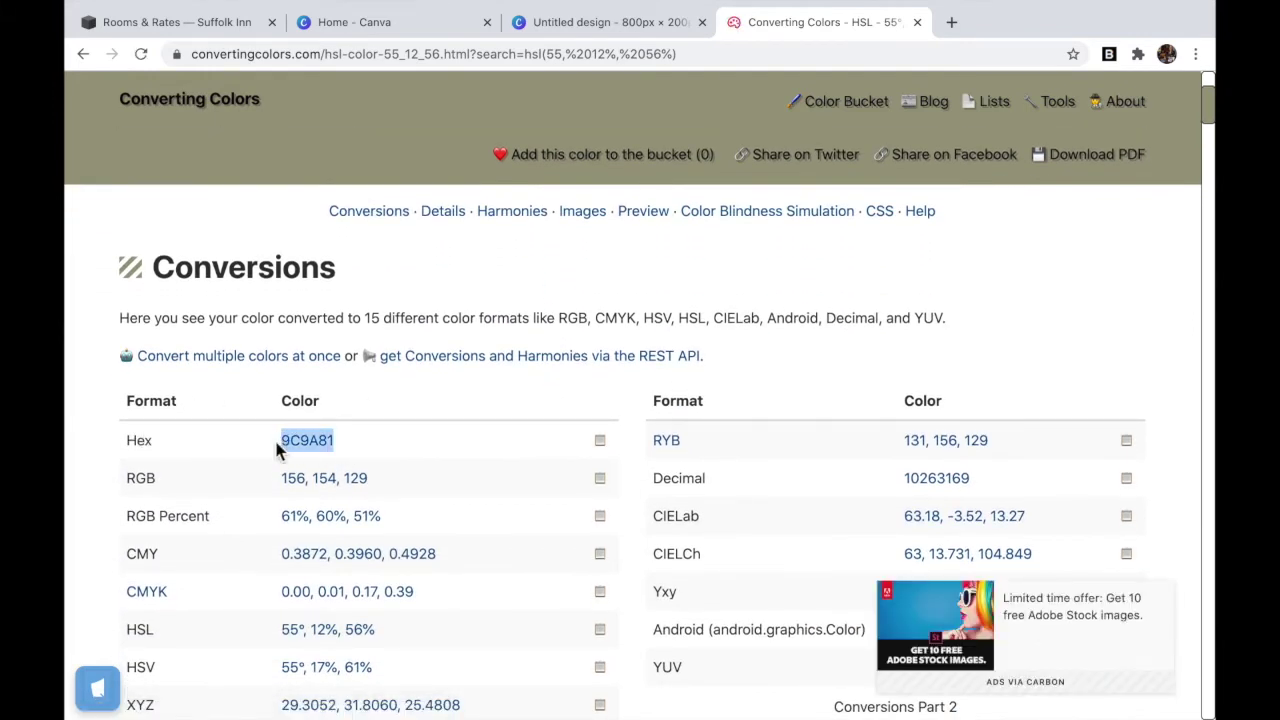
Step: Switch to the blank 800 × 200 px Canva design and set its background to the custom colour 9C9A81
left_click(580, 23)
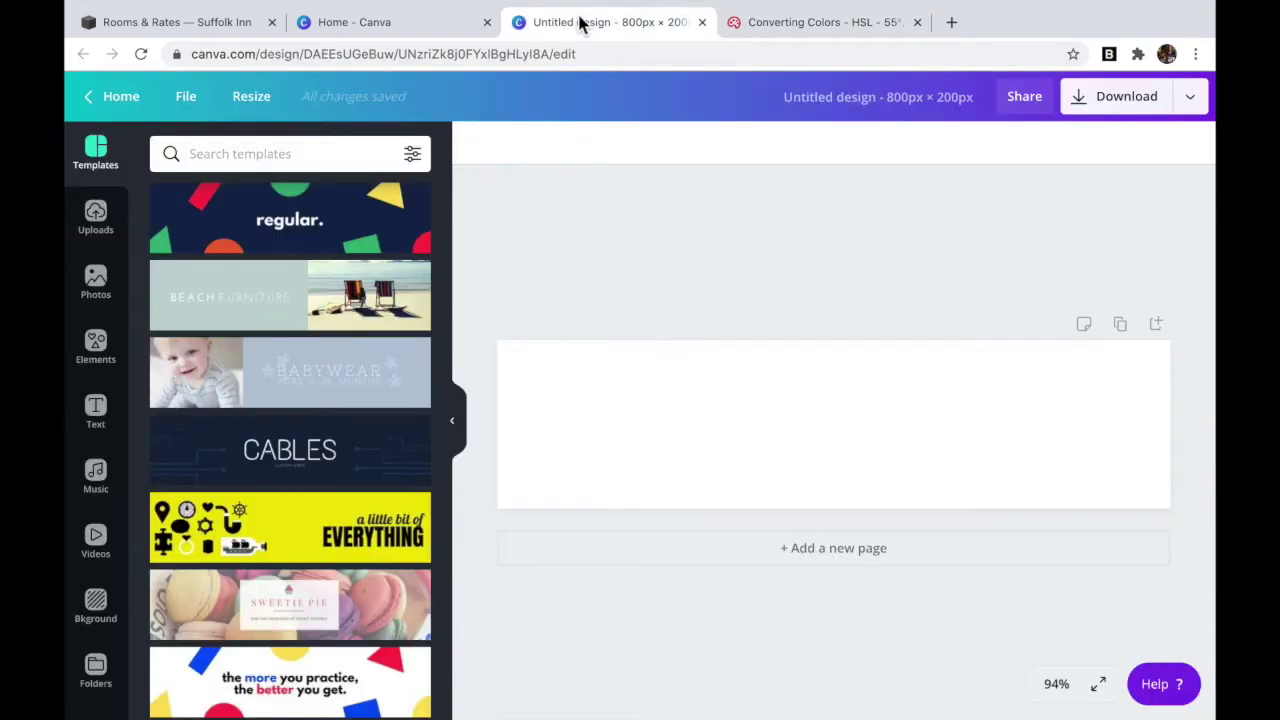
left_click(701, 436)
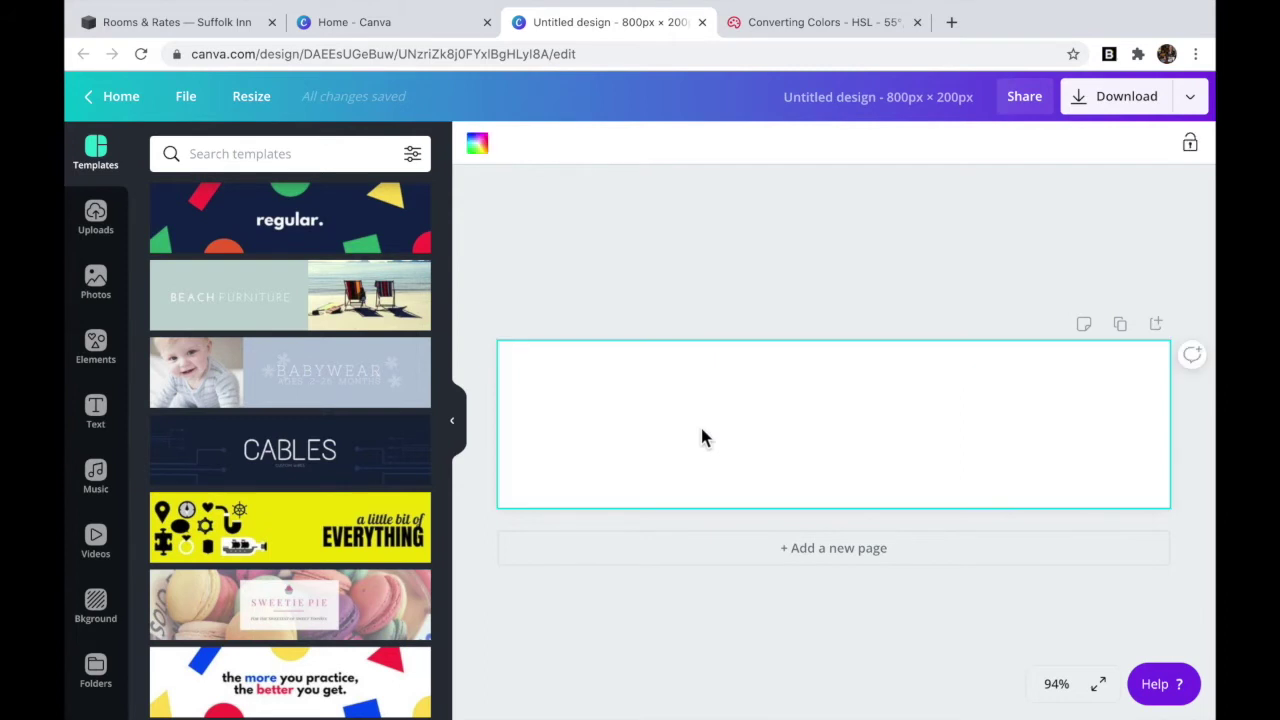
left_click(478, 146)
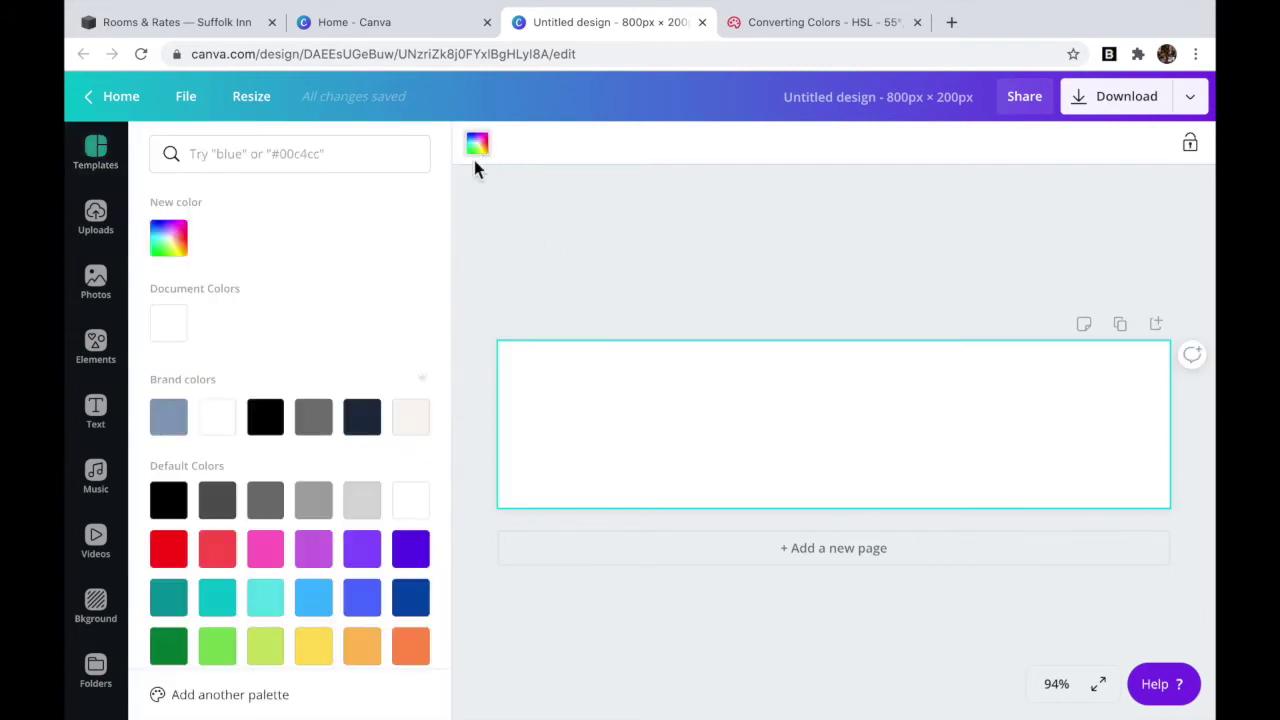
left_click(191, 242)
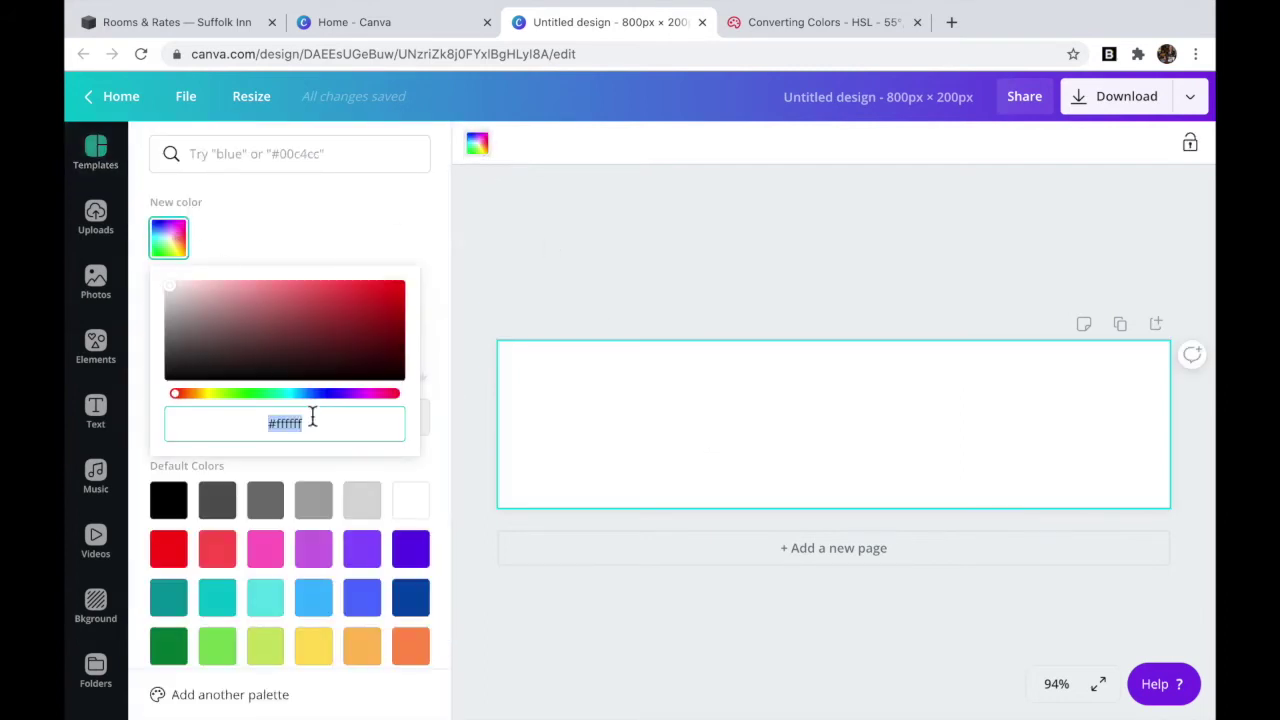
key("ctrl+v")
key("Return")
left_click(660, 292)
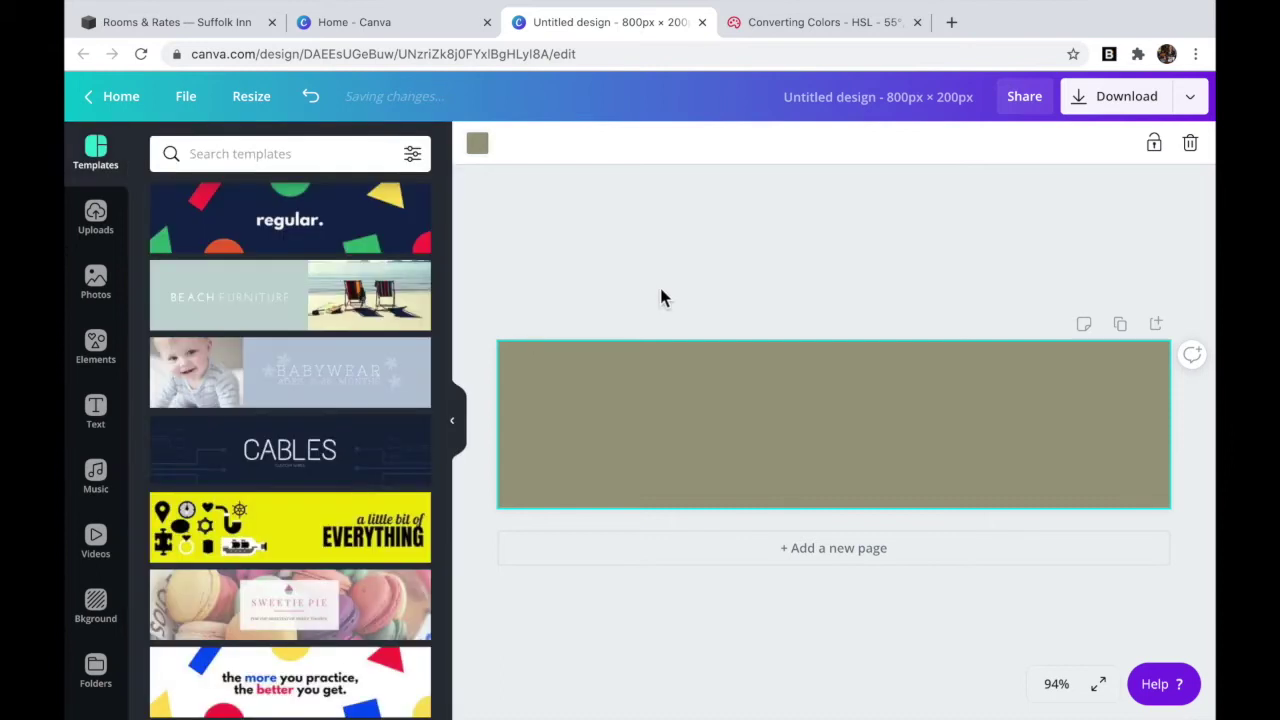
Step: Add a subheading to the banner reading "Standard Room", checking the room name on the Squarespace page
left_click(97, 408)
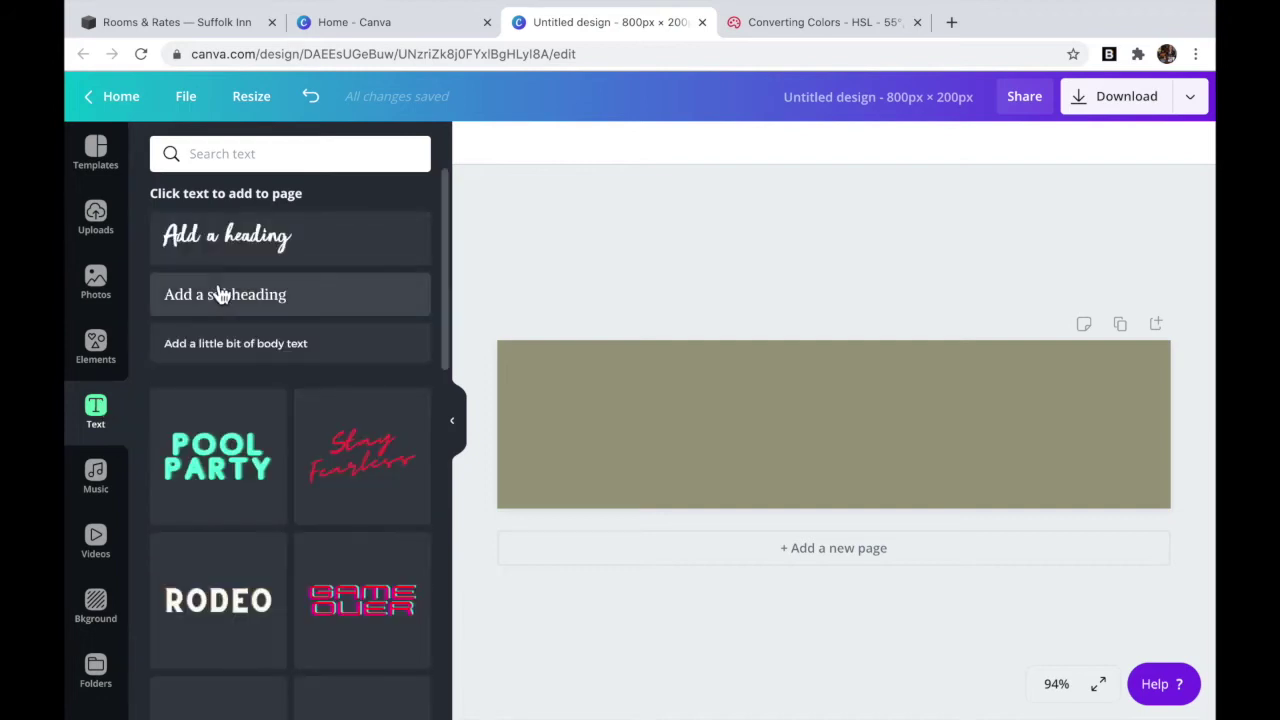
left_click(220, 294)
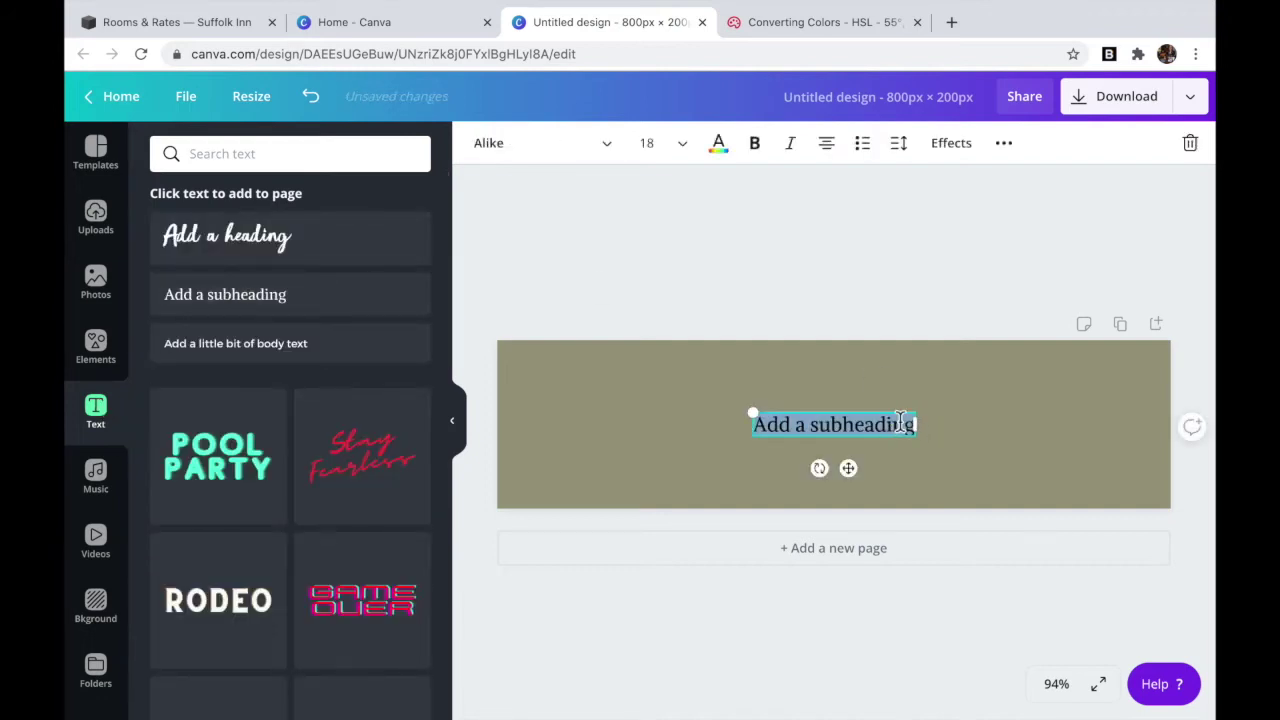
left_click(170, 22)
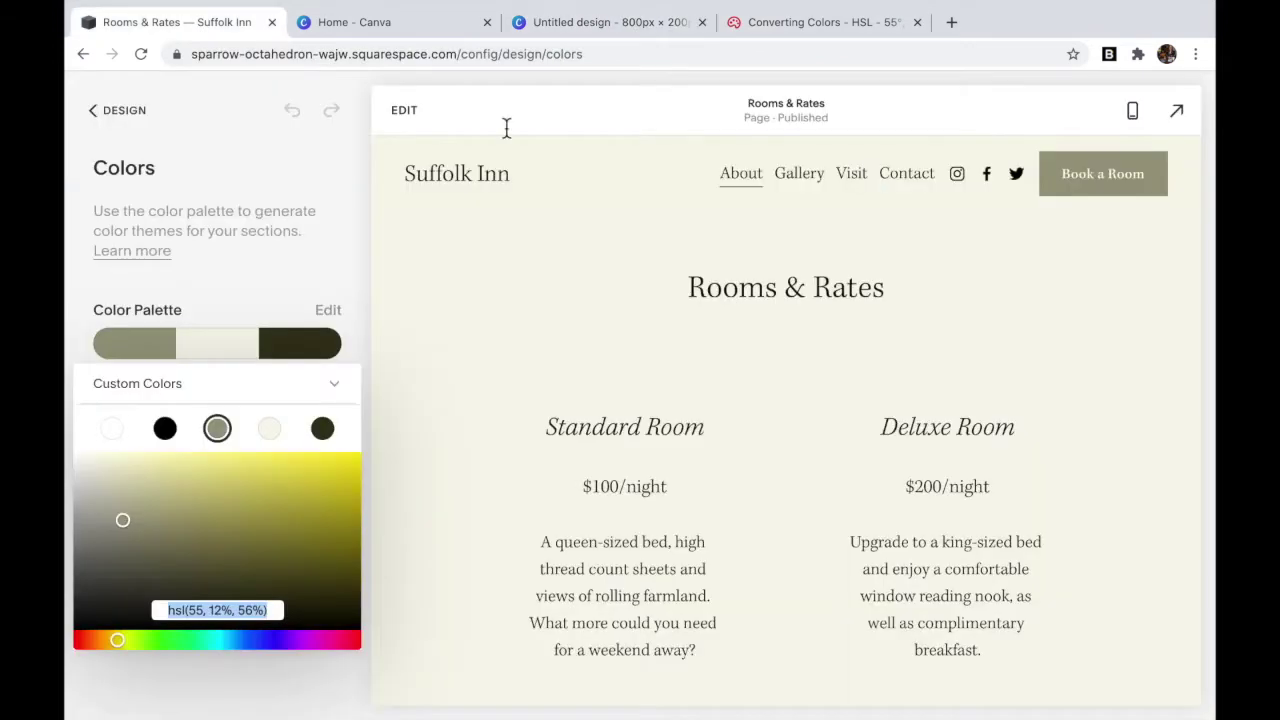
left_click(659, 30)
type("Standard ")
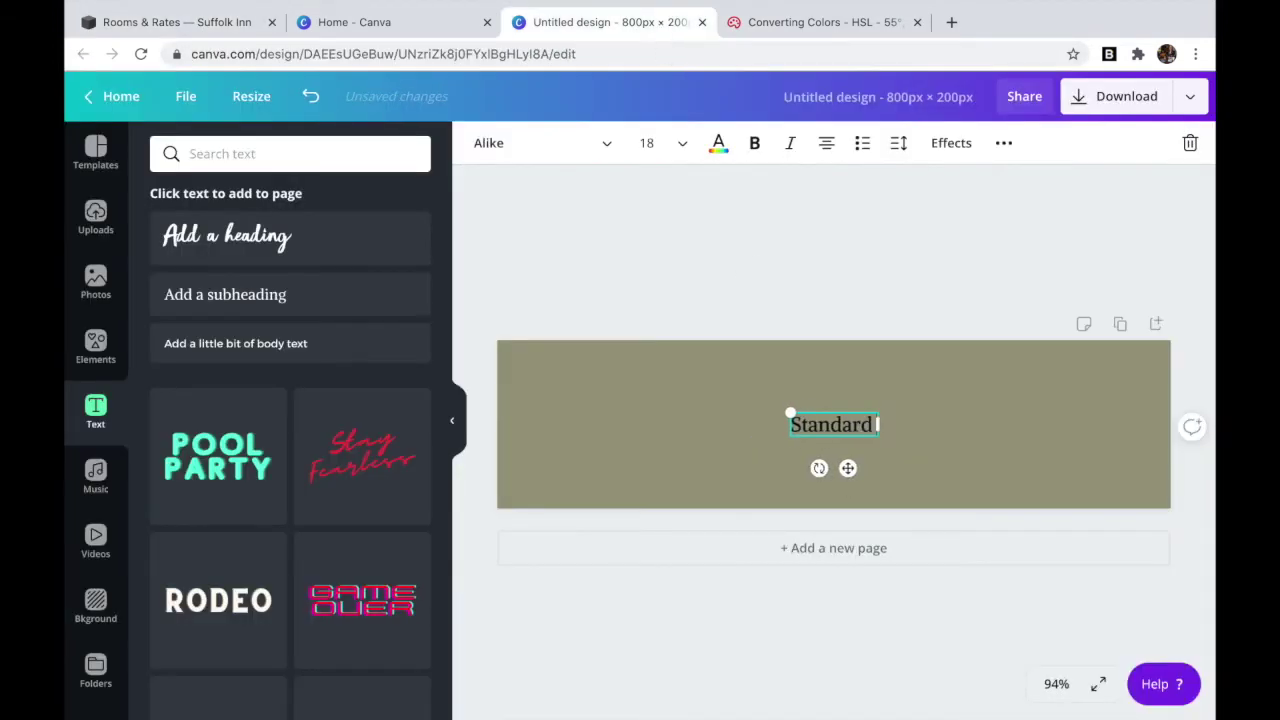
type("Room")
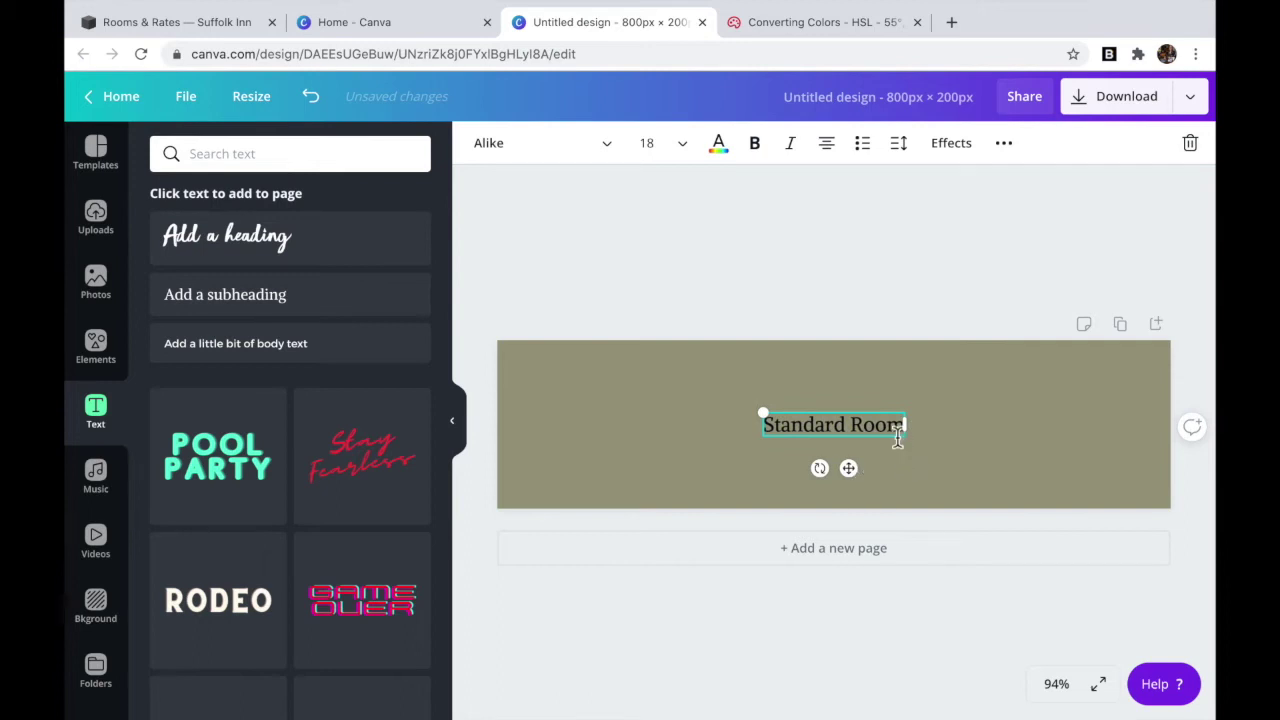
Step: Set the "Standard Room" text to font size 72 and move it up to the centre of the banner
left_click(672, 143)
scroll(675, 480, "down", 2)
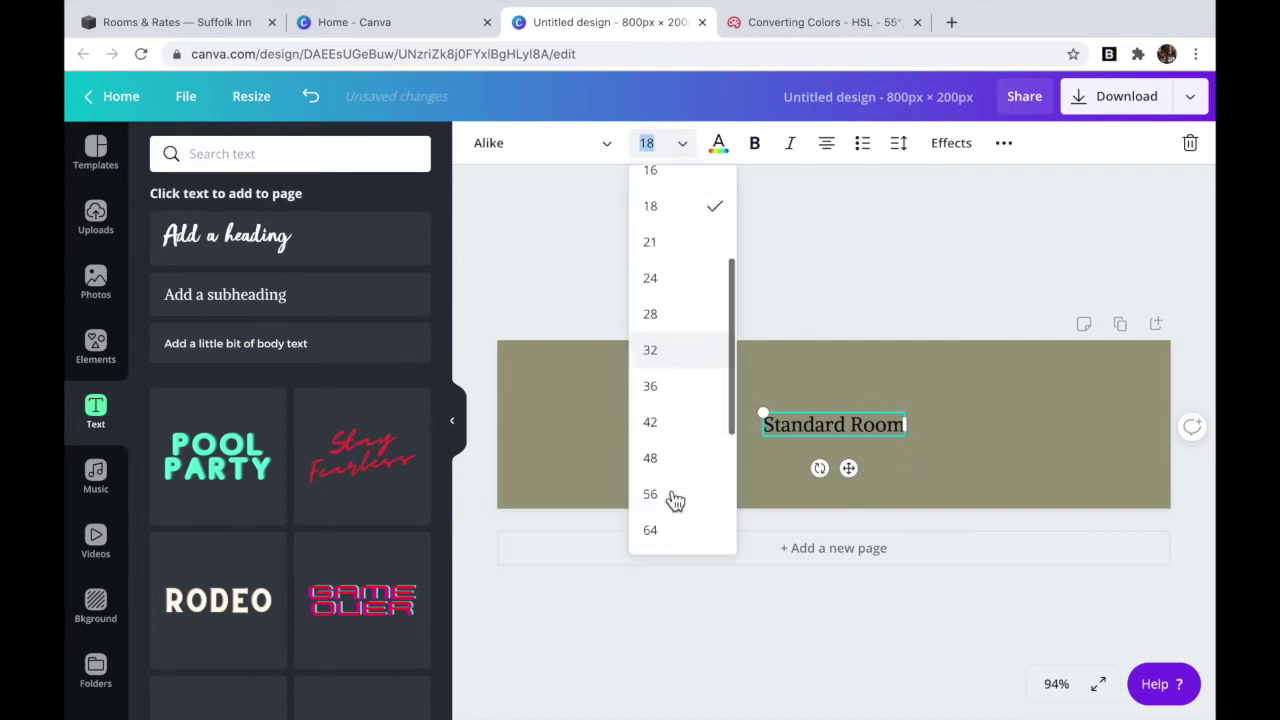
scroll(675, 500, "down", 1)
left_click(674, 500)
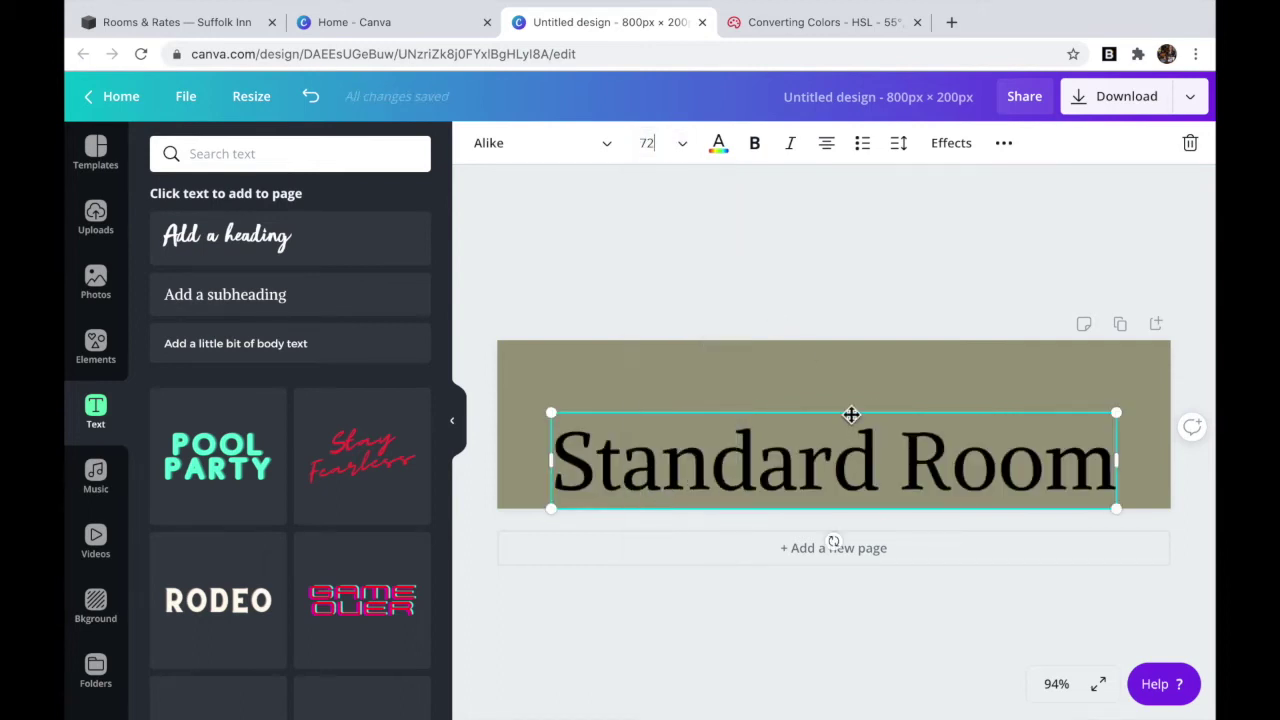
left_click_drag(851, 414, 851, 374)
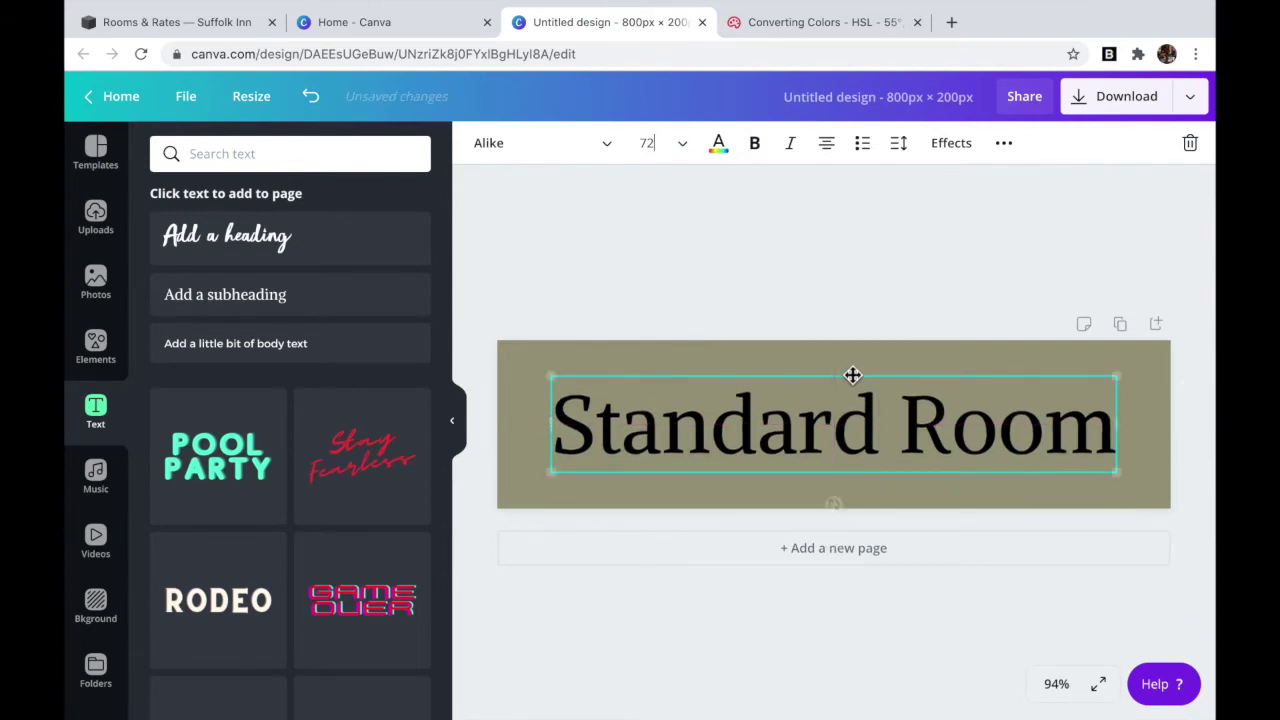
Step: Check the room listings on the Squarespace Rooms & Rates page and return to the Canva banner design
left_click(200, 33)
scroll(638, 464, "down", 6)
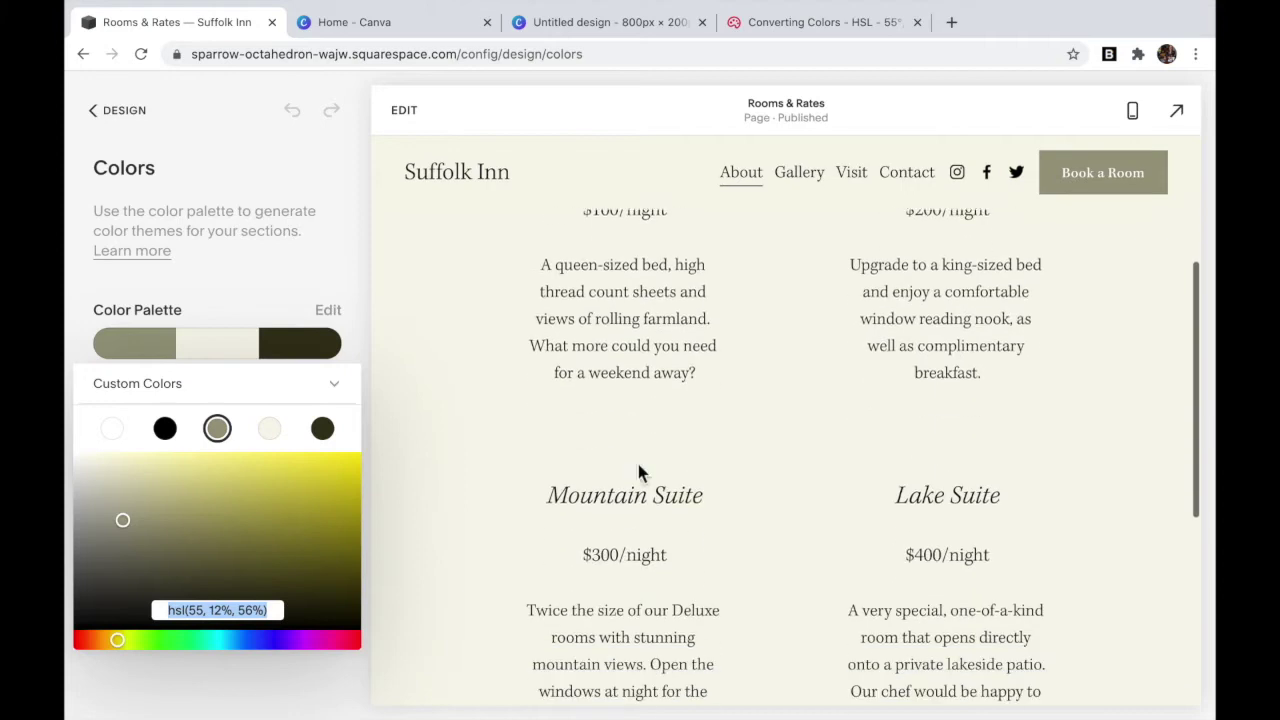
scroll(638, 464, "down", 2)
scroll(637, 463, "up", 7)
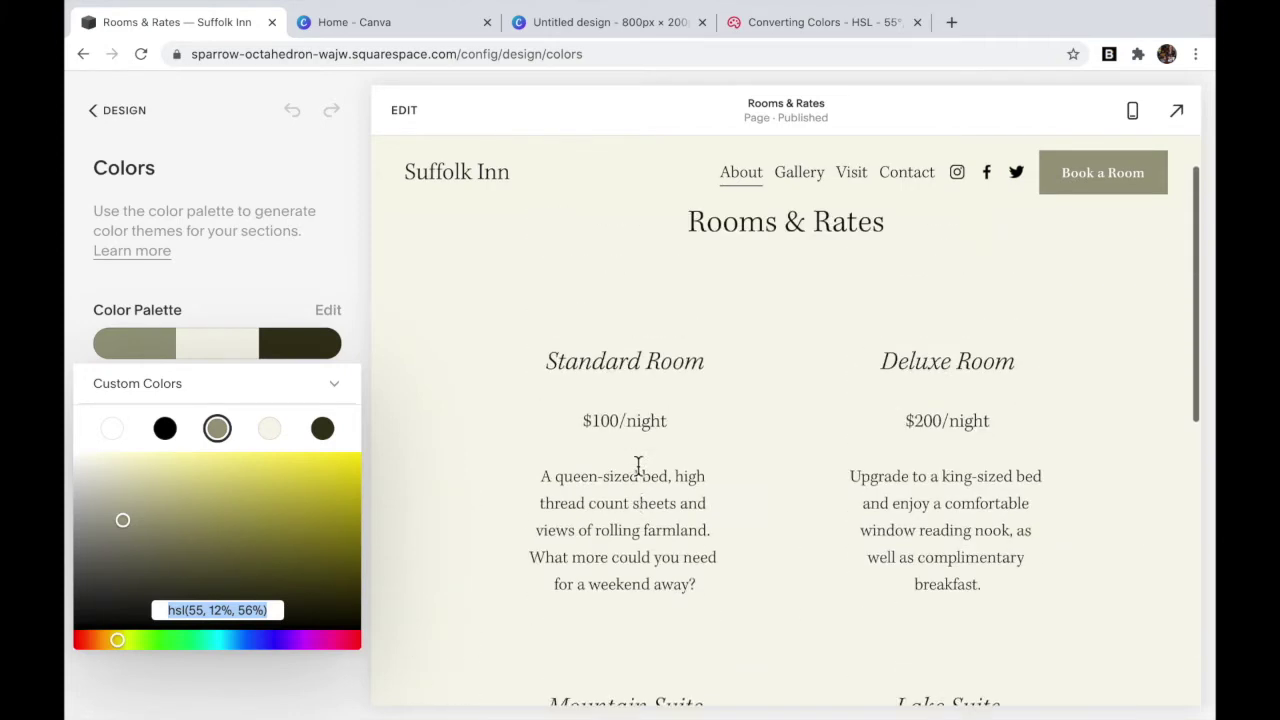
left_click(674, 28)
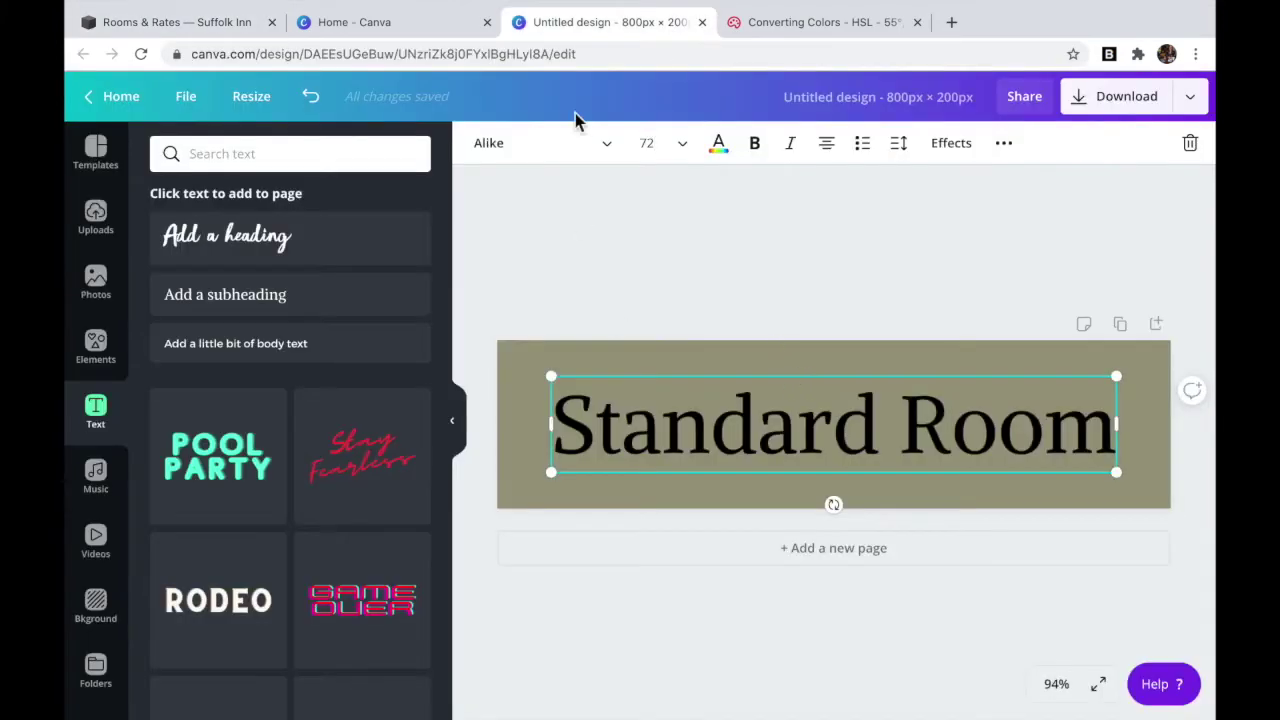
Step: Change the "Standard Room" text colour to the white brand colour and deselect the text
left_click(718, 143)
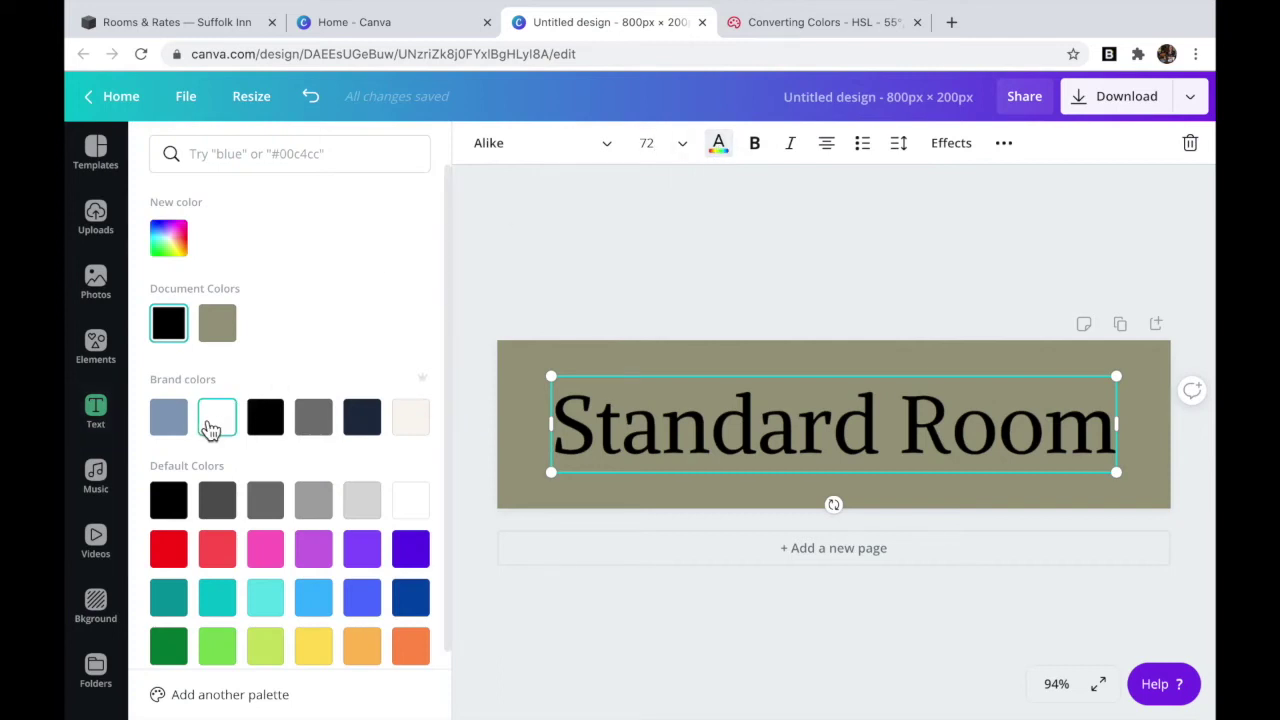
left_click(212, 424)
left_click(530, 296)
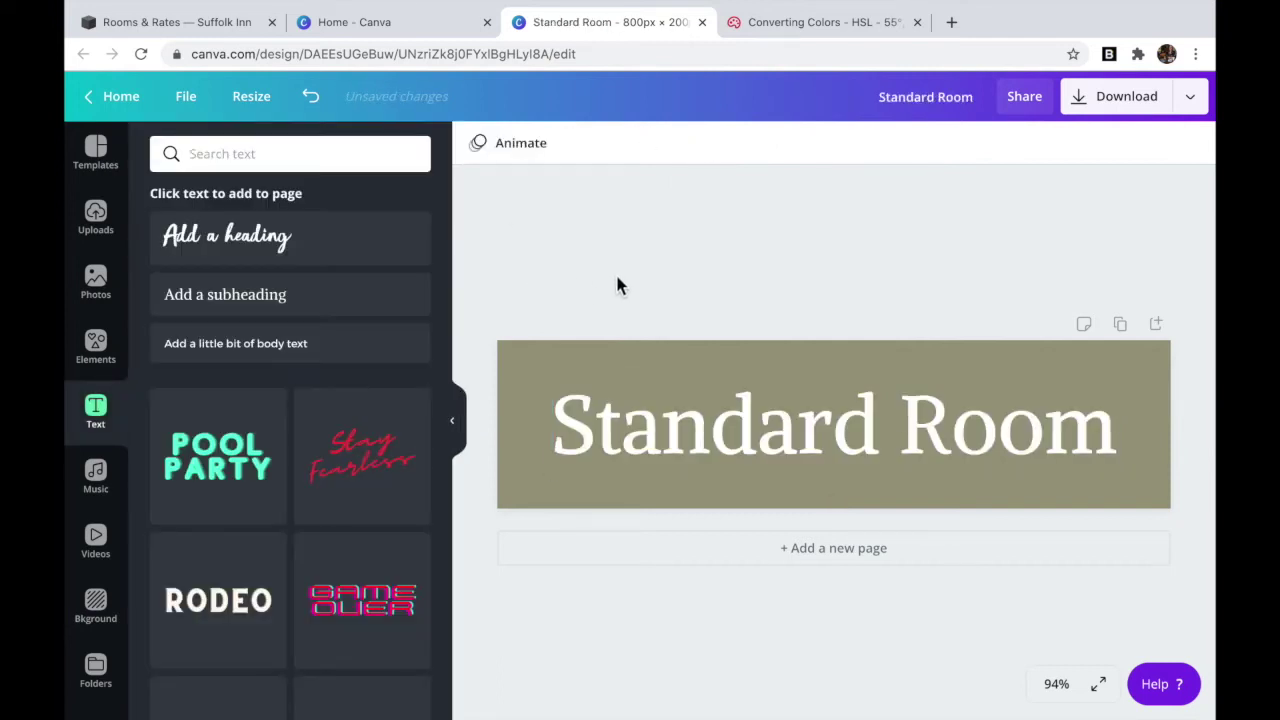
left_click(890, 416)
left_click(991, 257)
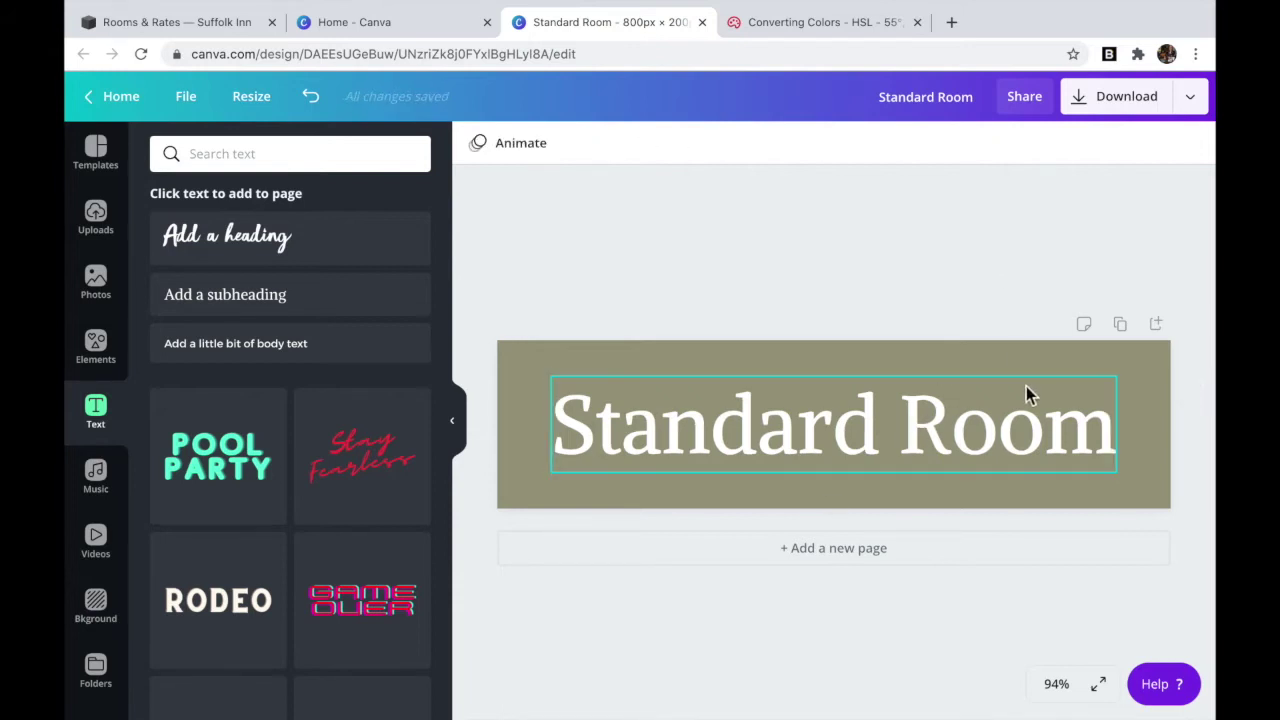
Step: Download the "Standard Room" banner as a JPG at 800 × 200 px
left_click(1022, 420)
left_click_drag(1114, 426, 534, 428)
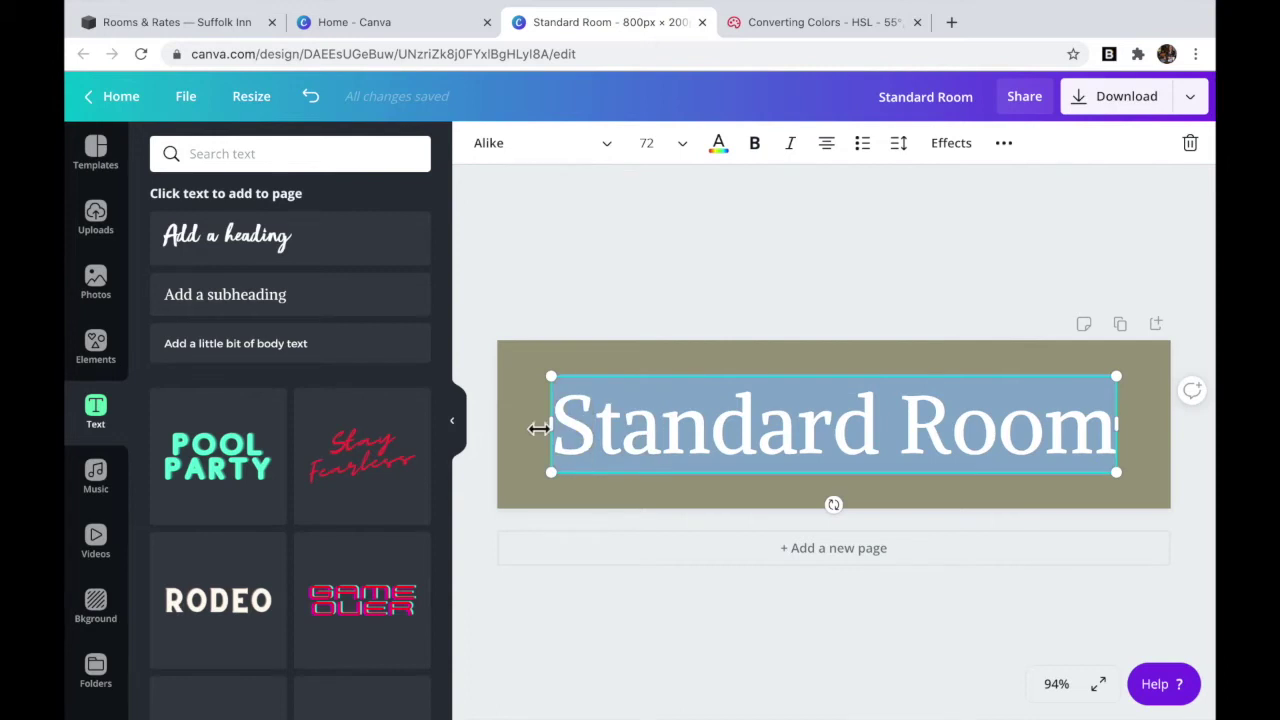
left_click(1111, 100)
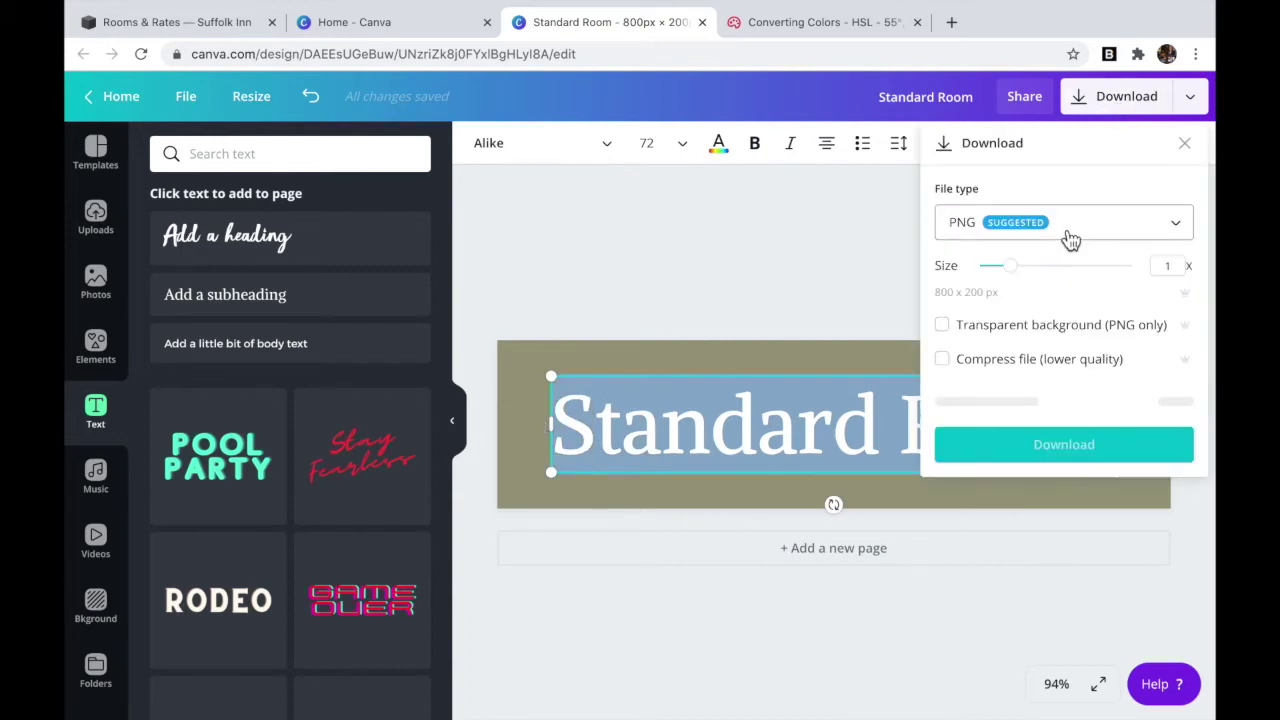
left_click(1068, 238)
left_click(995, 286)
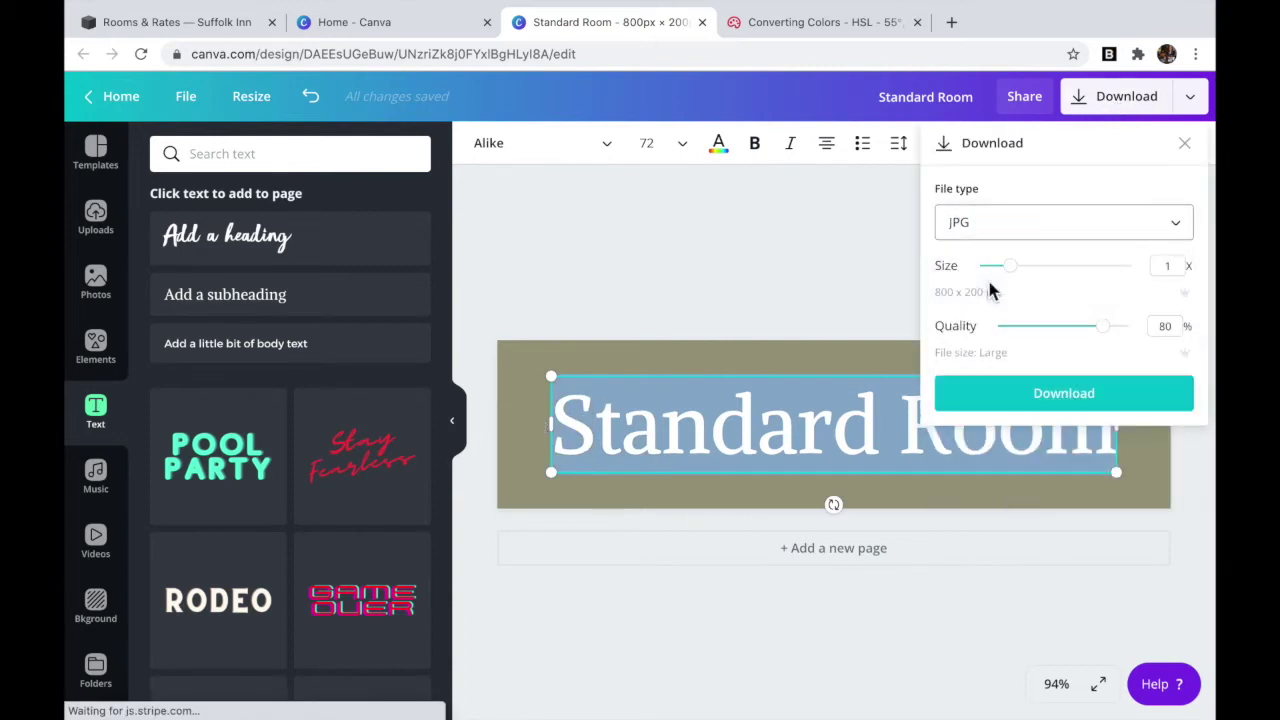
left_click(1078, 397)
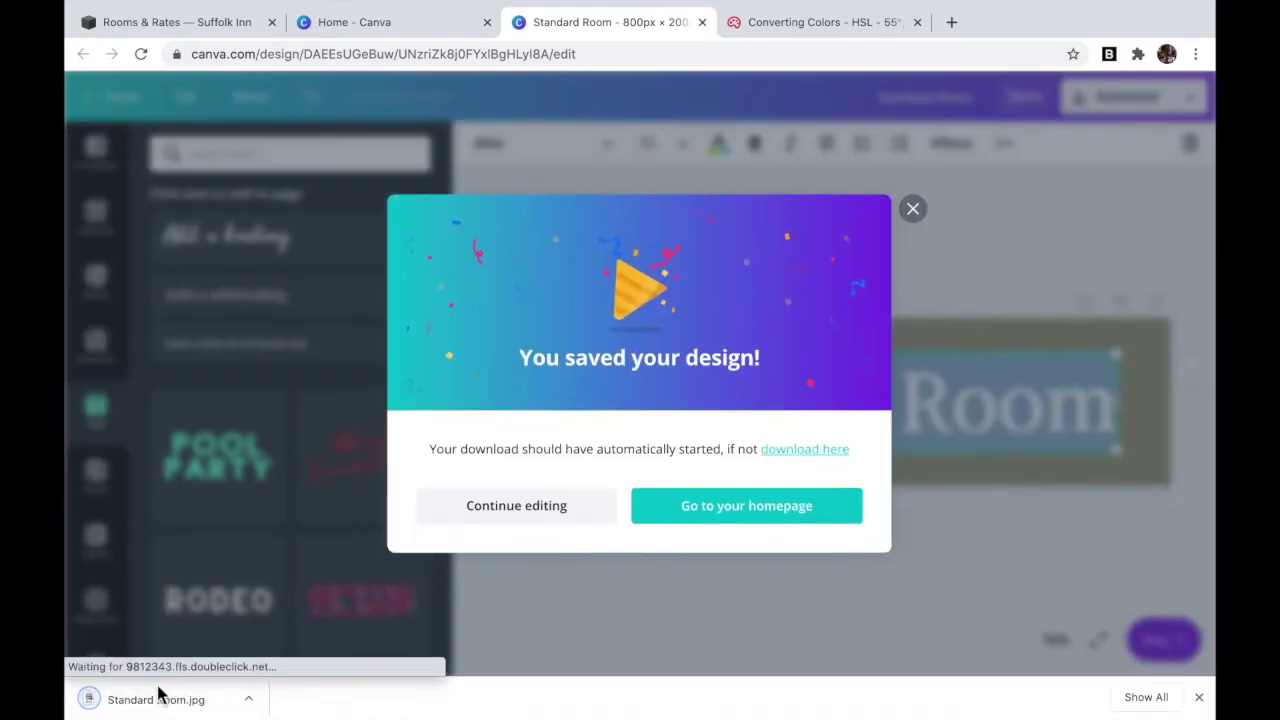
Step: Open the downloaded Standard Room.jpg in Preview, move the file to the Desktop and close it
left_click(183, 700)
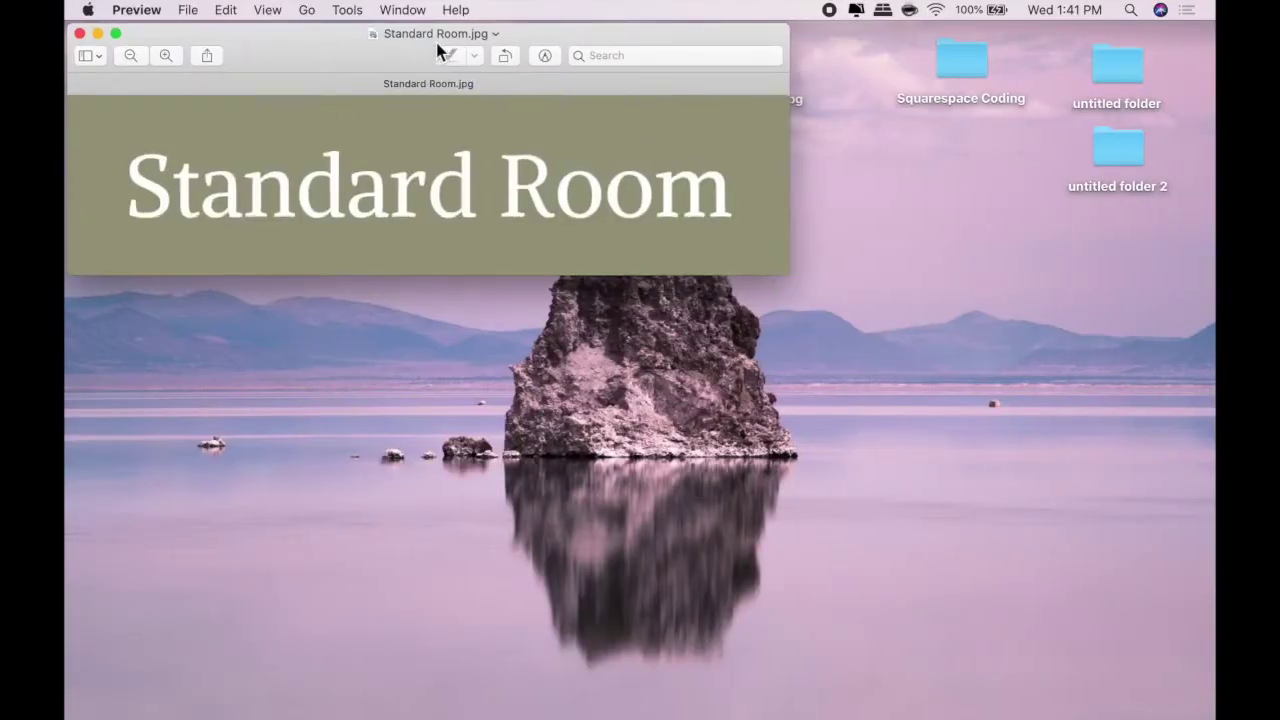
left_click(607, 39)
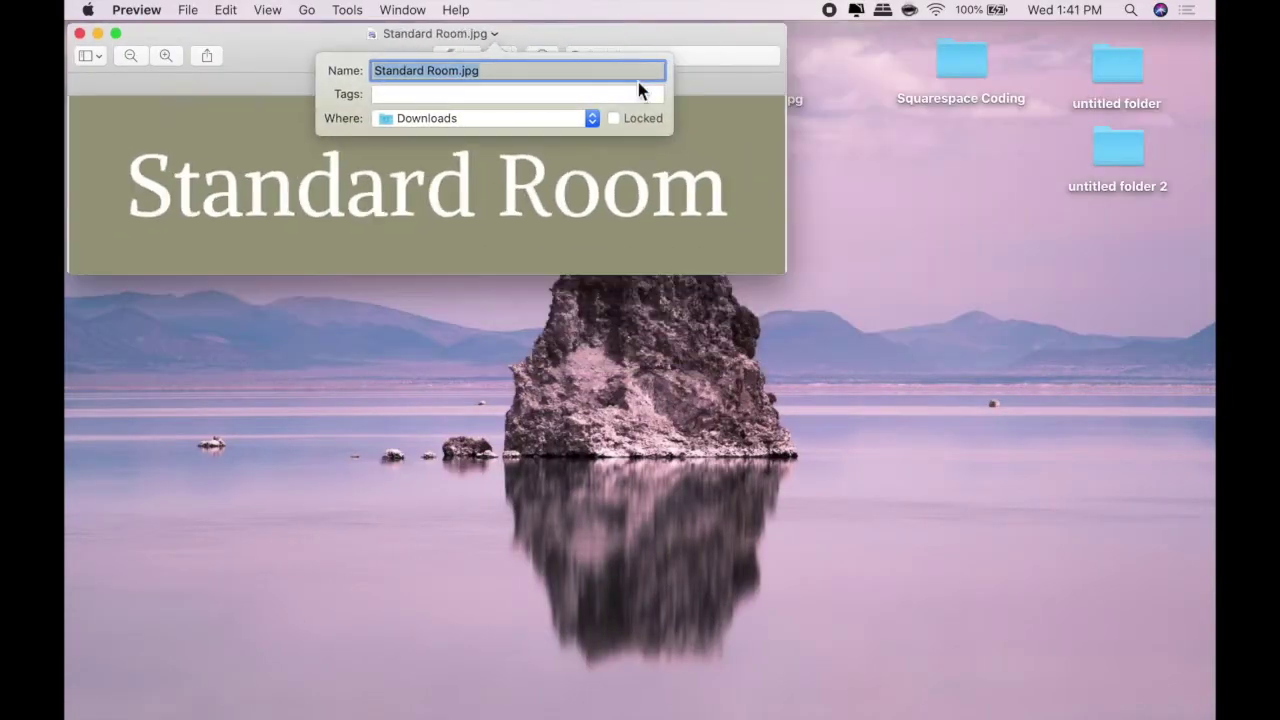
left_click(533, 118)
left_click(482, 285)
key("Return")
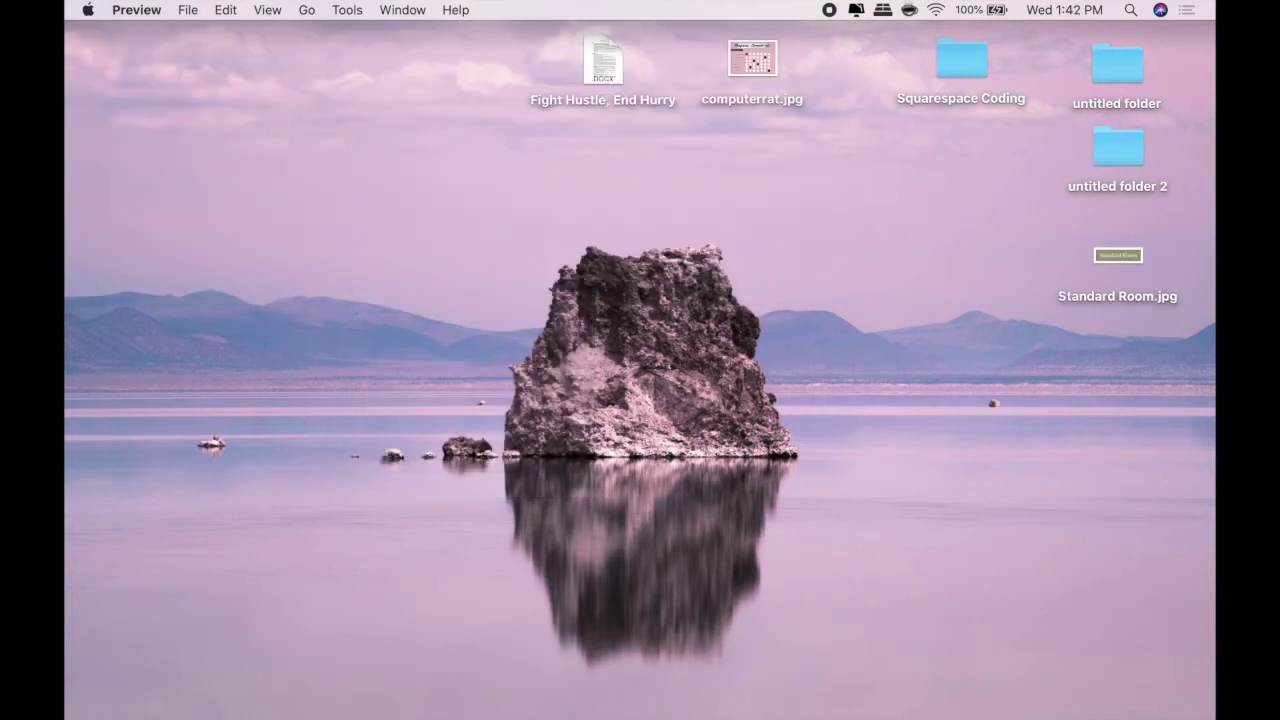
Step: Return to Canva and change the banner text to "Deluxe Room", checking the room name on the Squarespace page
left_click(434, 680)
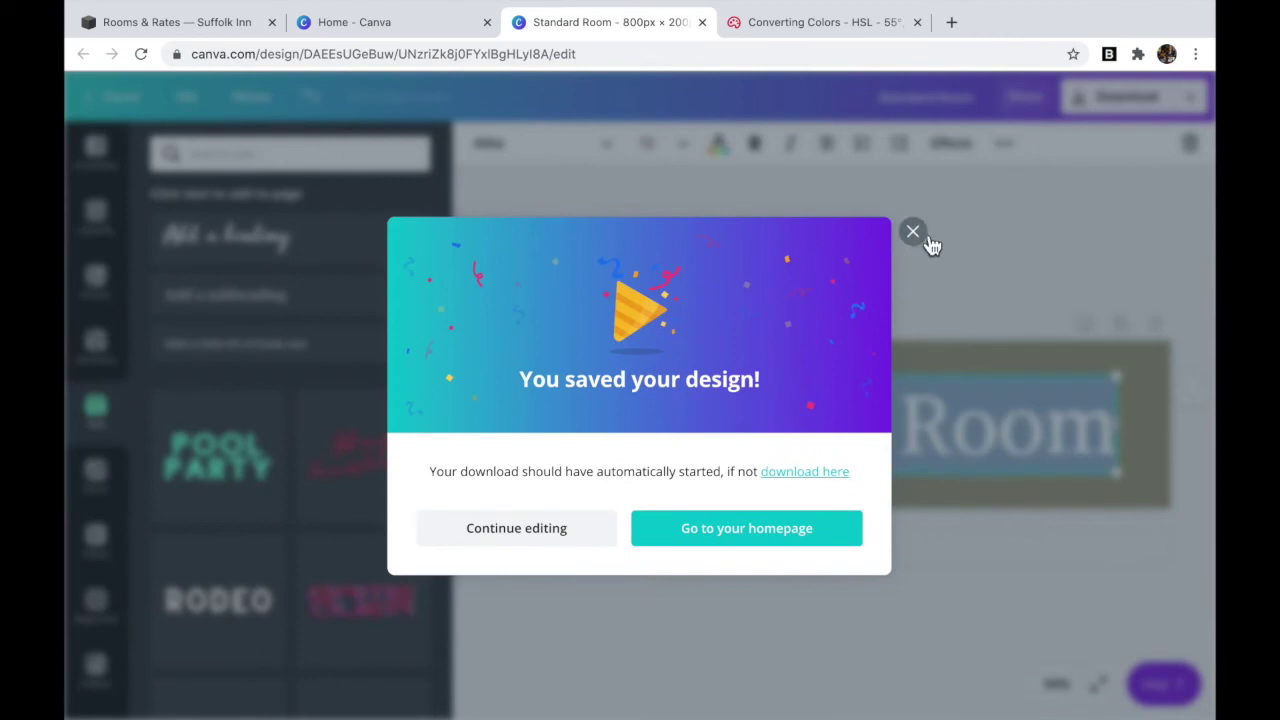
left_click(927, 240)
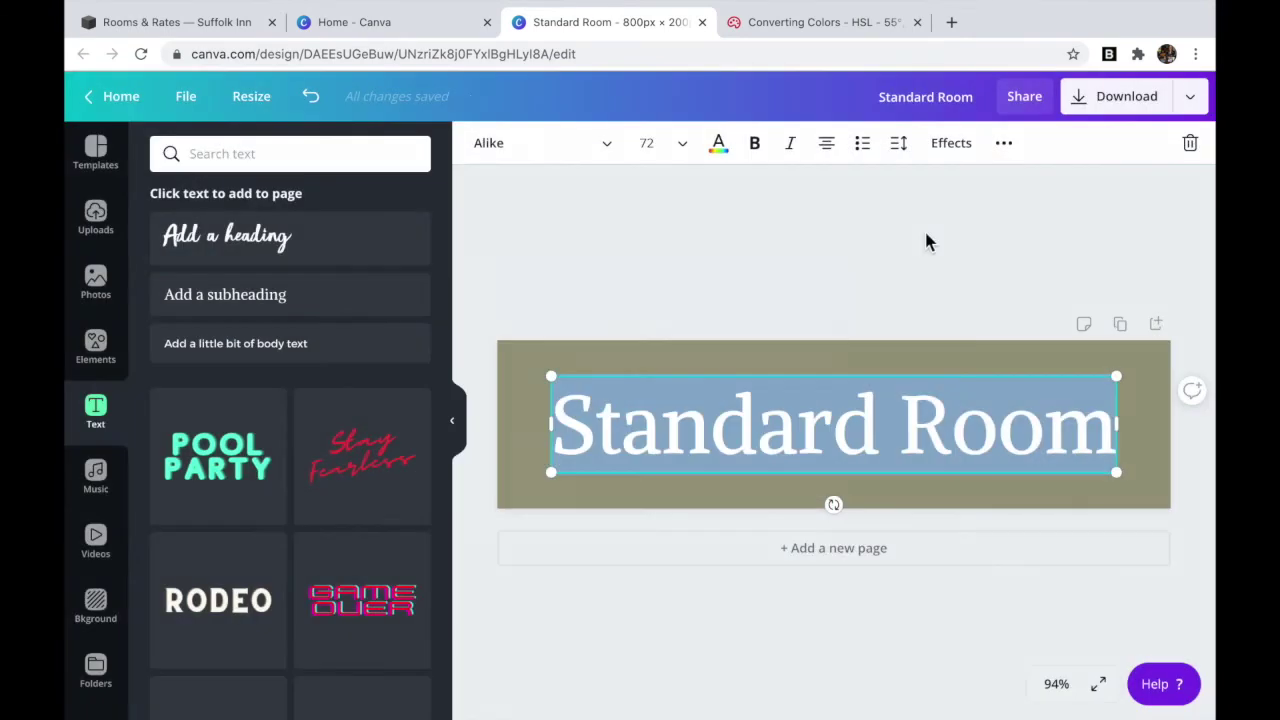
left_click(170, 22)
left_click(593, 22)
left_click_drag(878, 425, 552, 425)
type("Deluxe")
Step: Download the "Deluxe Room" banner as an image, then rename the file Deluxe Room and move it to the Desktop using Preview
left_click(1115, 96)
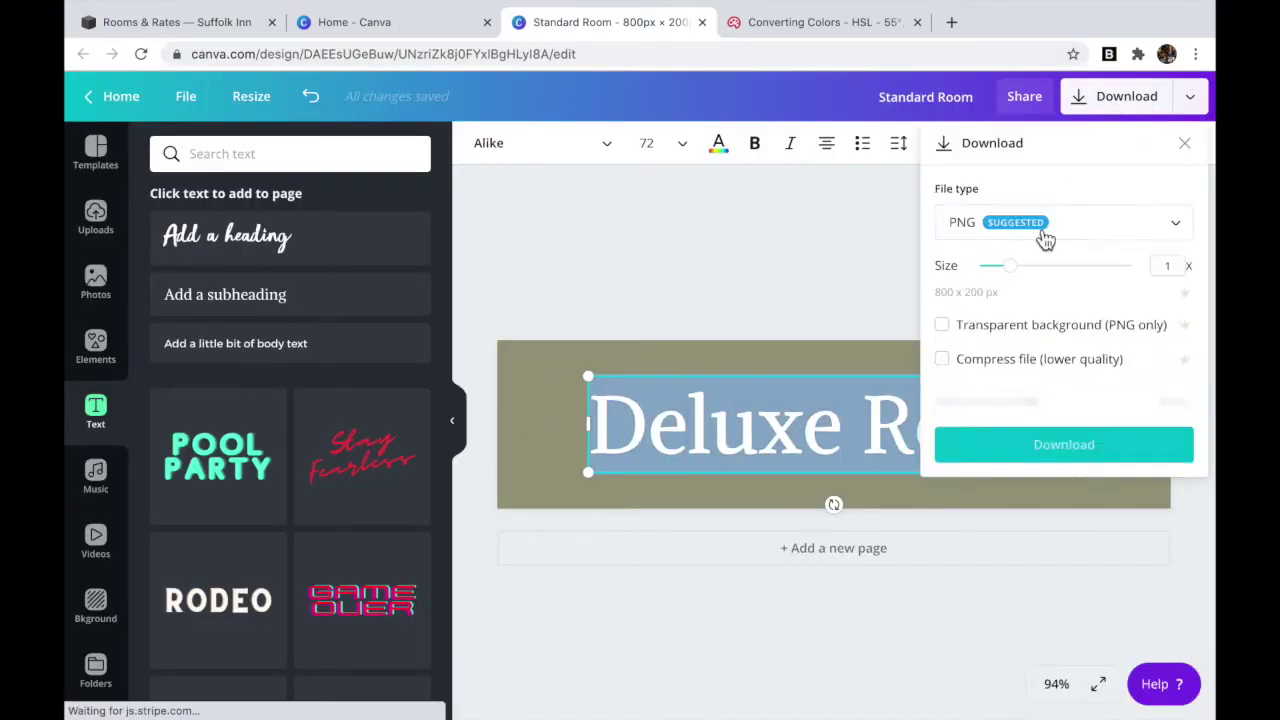
left_click(1007, 389)
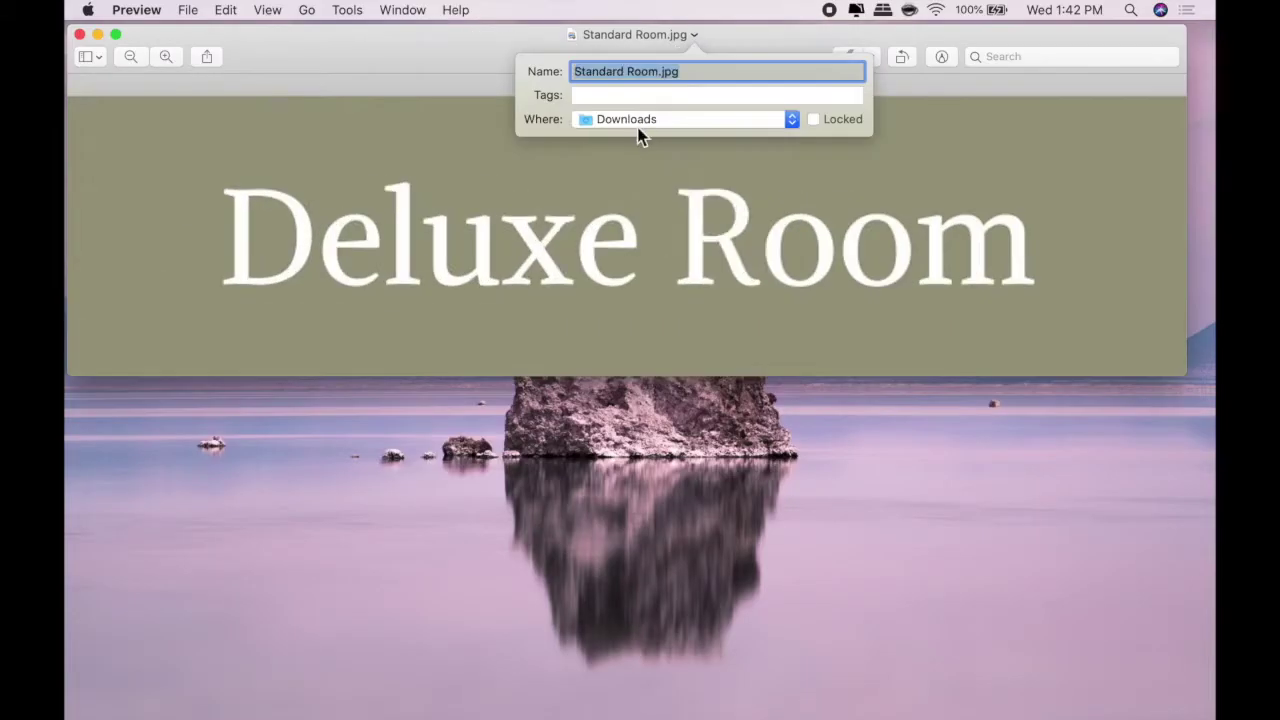
type("Deluxe Room")
key("Return")
key("super+w")
left_click(434, 680)
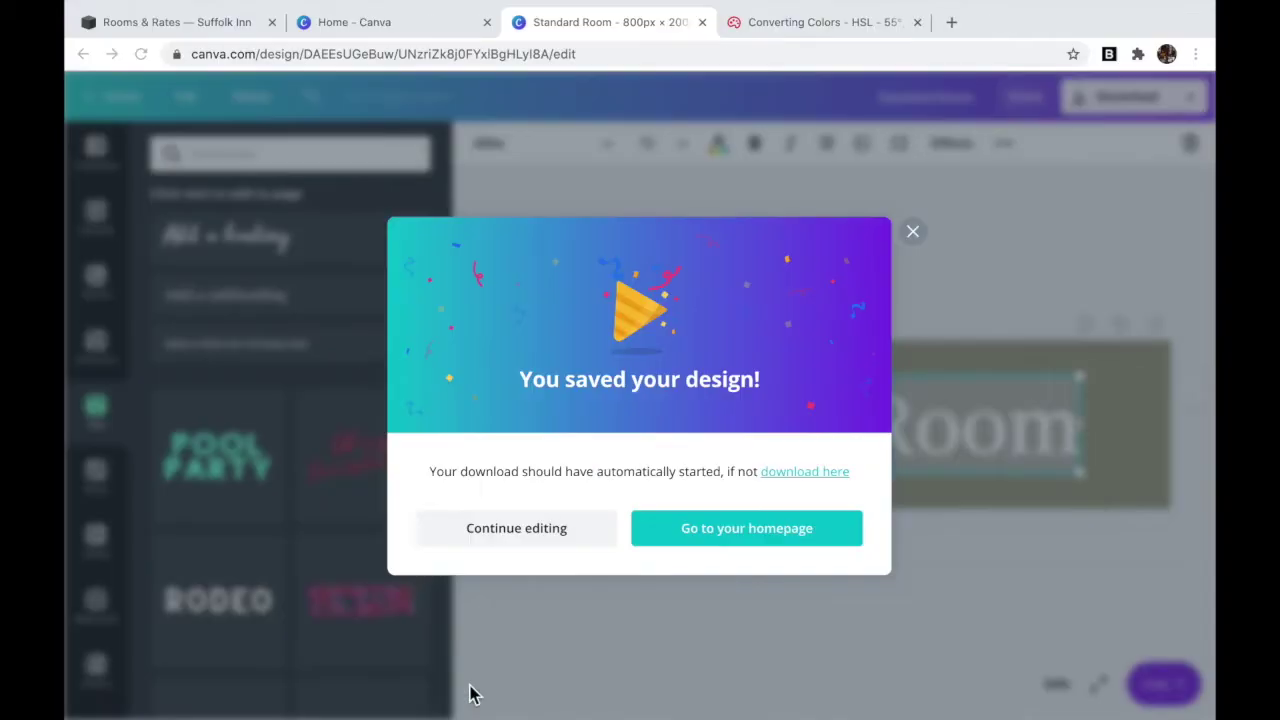
Step: Check the next room name on the Squarespace page and replace the Canva banner text with "Mountain Suite"
left_click(195, 22)
scroll(604, 367, "down", 3)
key("super+3")
type("Mountain Suite")
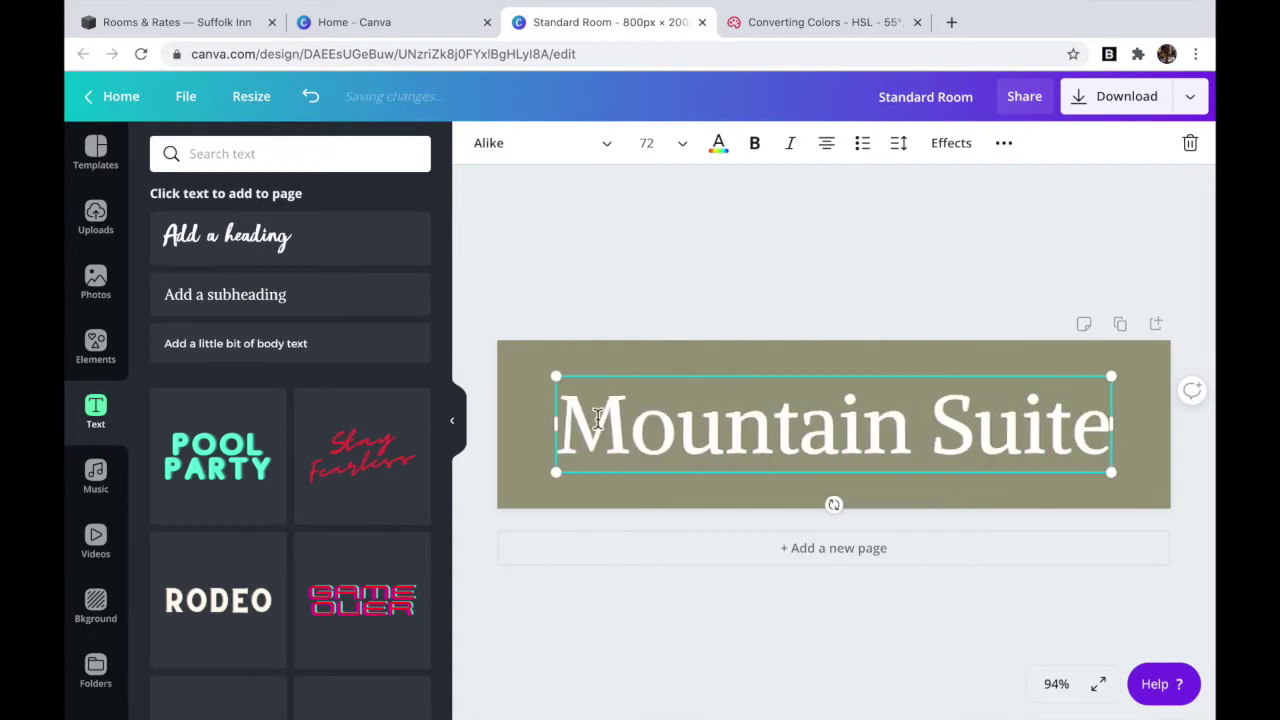
Step: Download the "Mountain Suite" banner as an image file
key("super+a")
left_click(1127, 96)
left_click(1060, 212)
left_click(1041, 384)
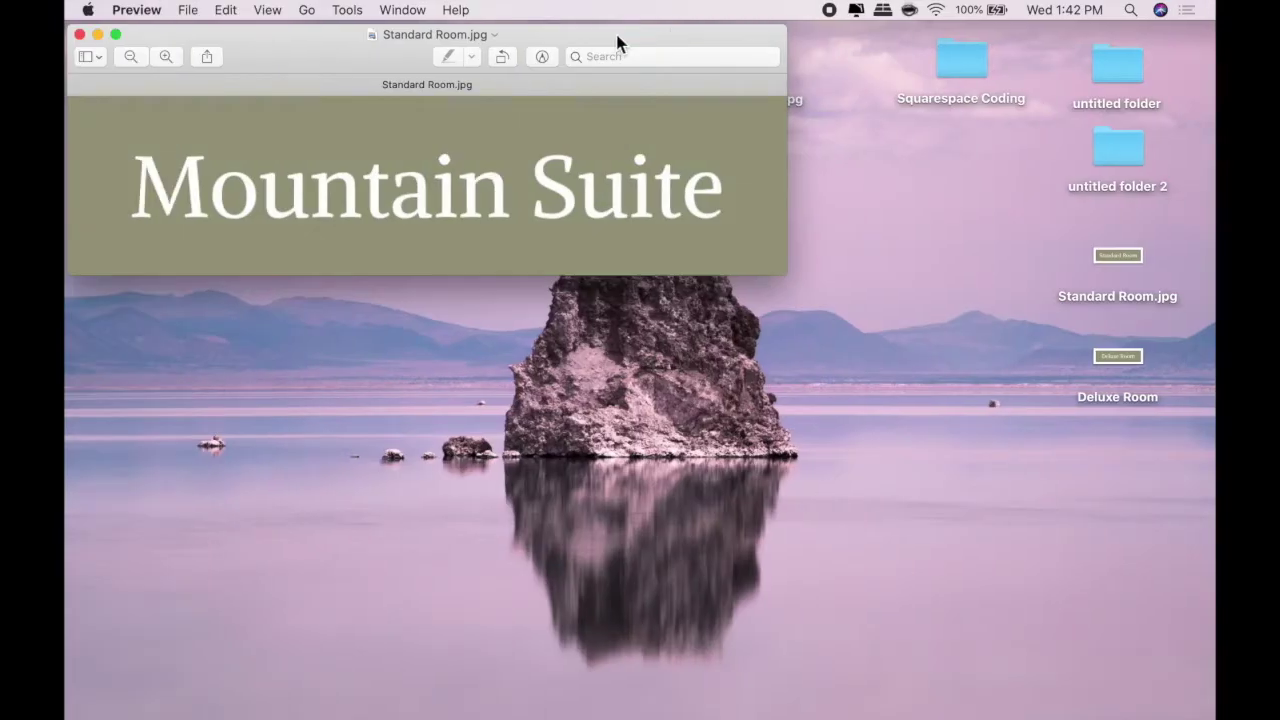
Step: In Preview, rename the downloaded banner file Mountain Suite, move it to the Desktop and close it
left_click(630, 14)
type("Mountain Suite")
left_click(651, 120)
left_click(614, 266)
key("Return")
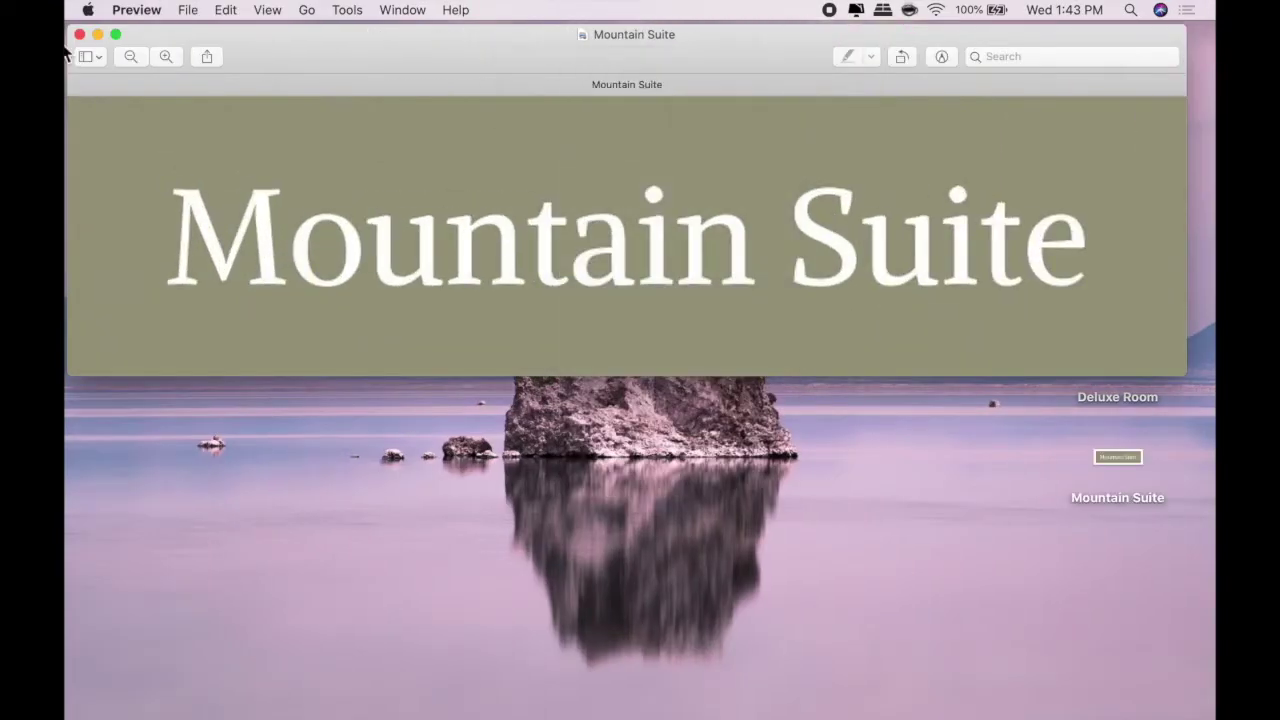
left_click(79, 31)
Step: Return to the Canva design and replace the banner text with "Lake Suite"
left_click(443, 708)
left_click(914, 229)
double_click(667, 425)
type("Lake Suite")
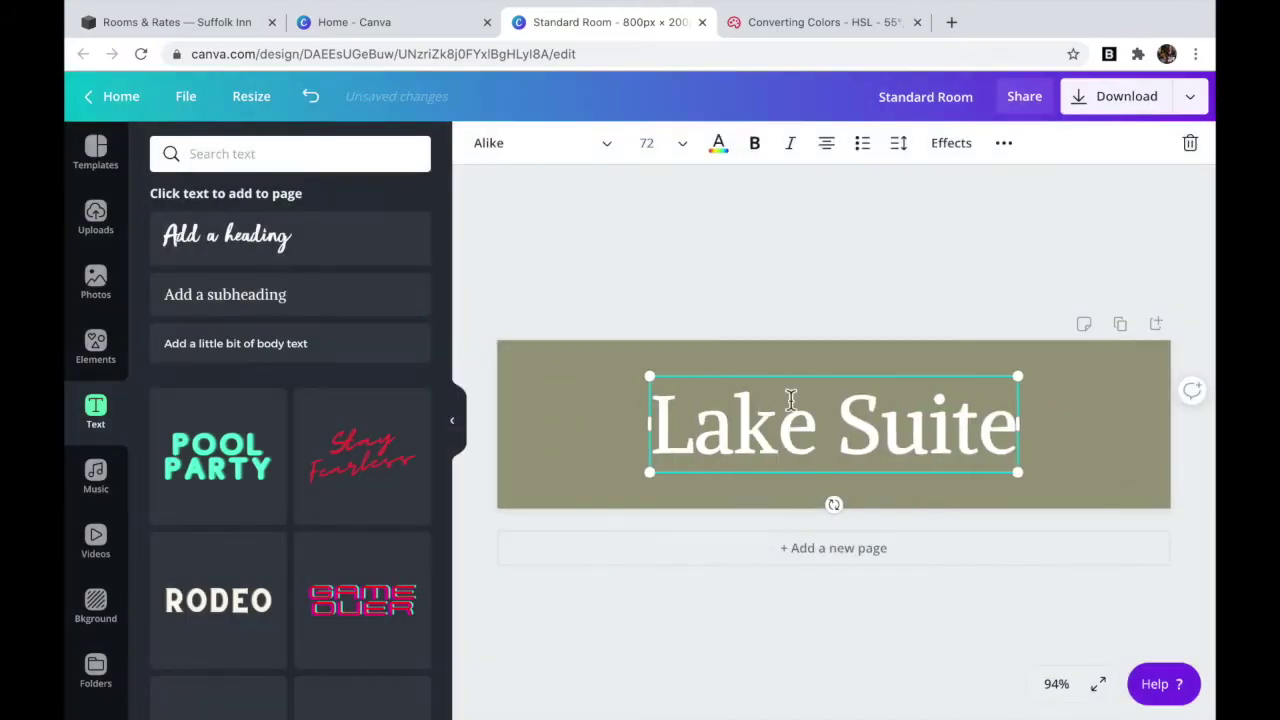
Step: Download the "Lake Suite" banner as an image file
key("super+a")
left_click(1127, 96)
left_click(1060, 205)
left_click(1000, 223)
left_click(1041, 384)
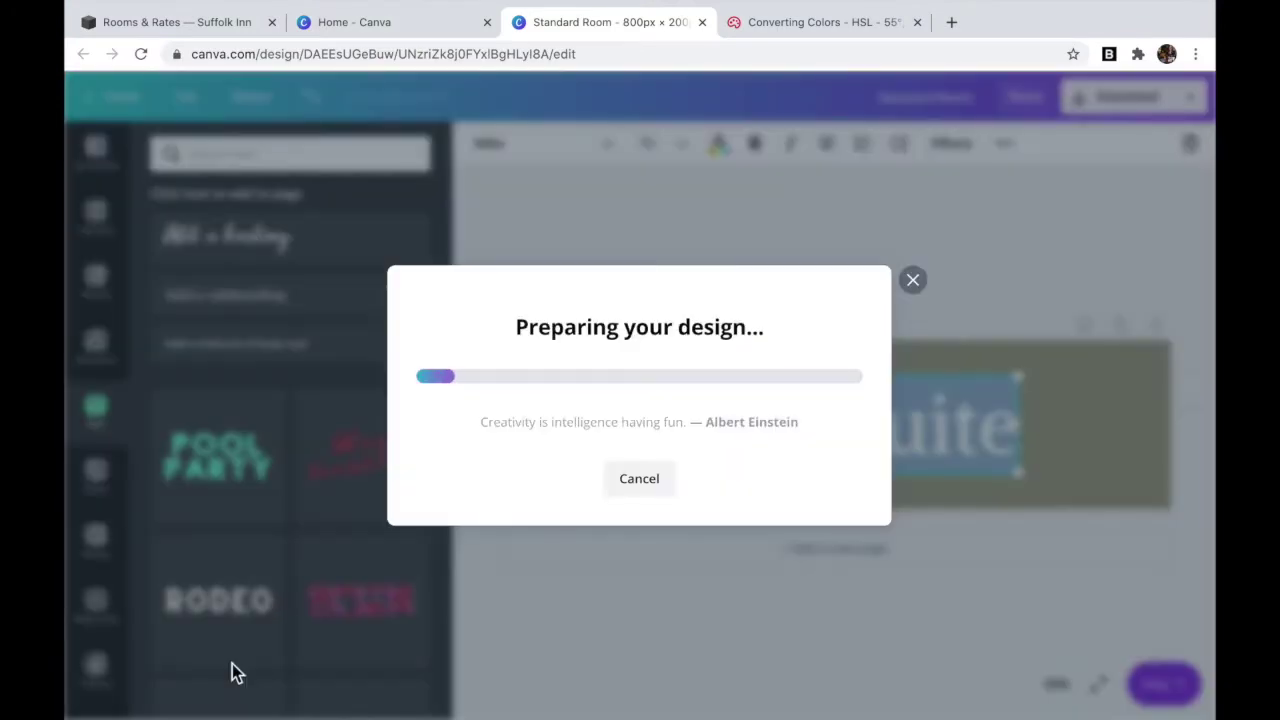
Step: In Preview, rename the downloaded banner file Lake Suite and move it to the Desktop, then return to the Canva design
left_click(120, 700)
left_click(634, 34)
type("Lake Suite")
left_click(680, 119)
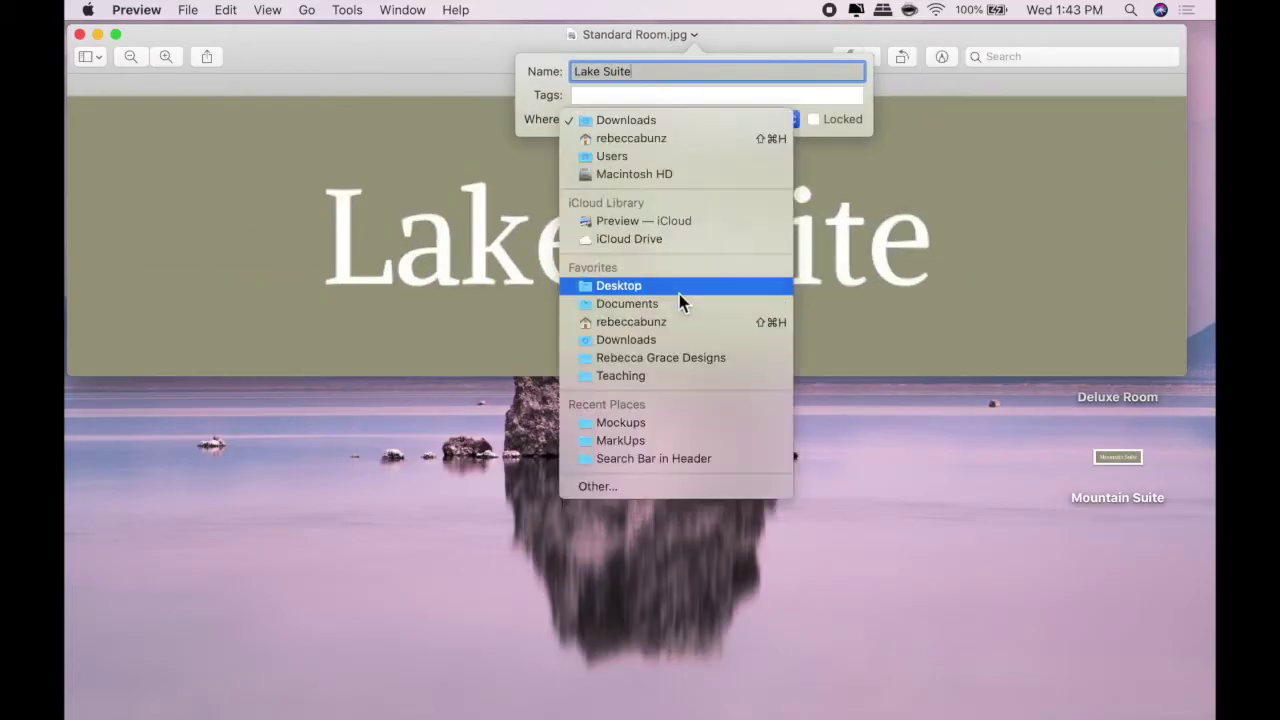
left_click(679, 294)
key("super+w")
left_click(466, 680)
left_click(913, 229)
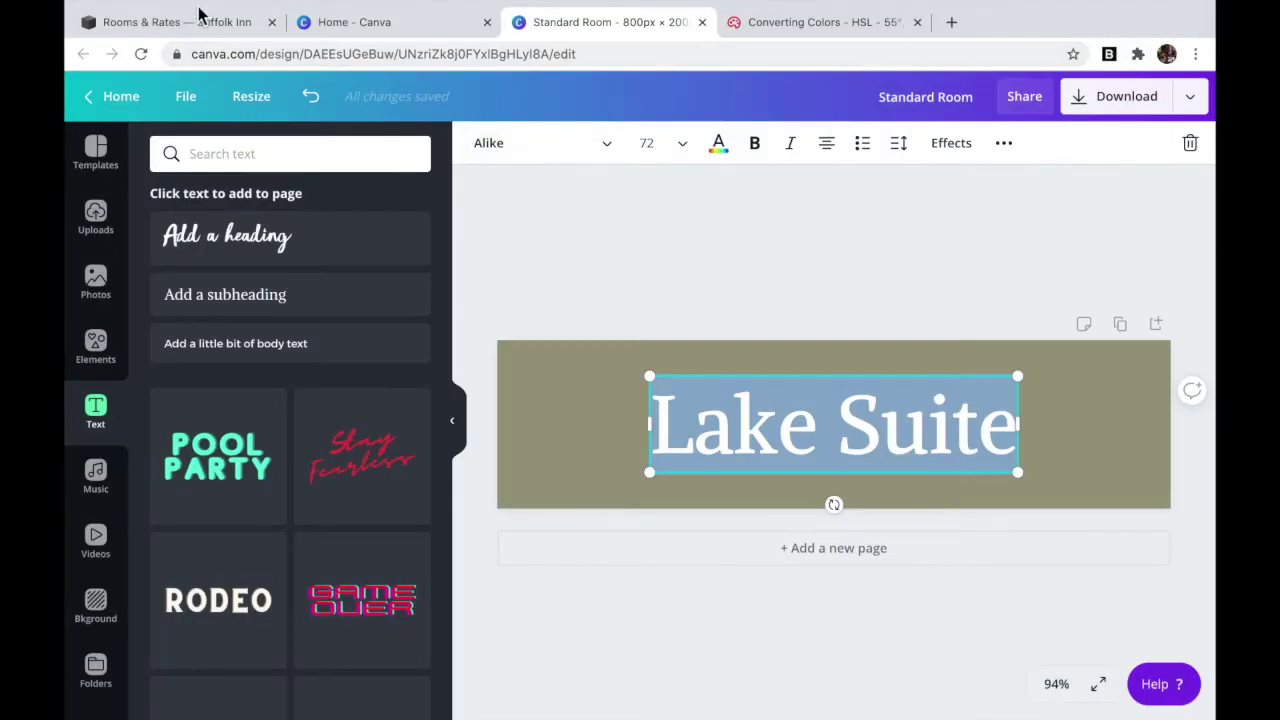
Step: Switch to the Squarespace site, leave the colour settings and open the Rooms & Rates page for editing
left_click(170, 22)
left_click(408, 260)
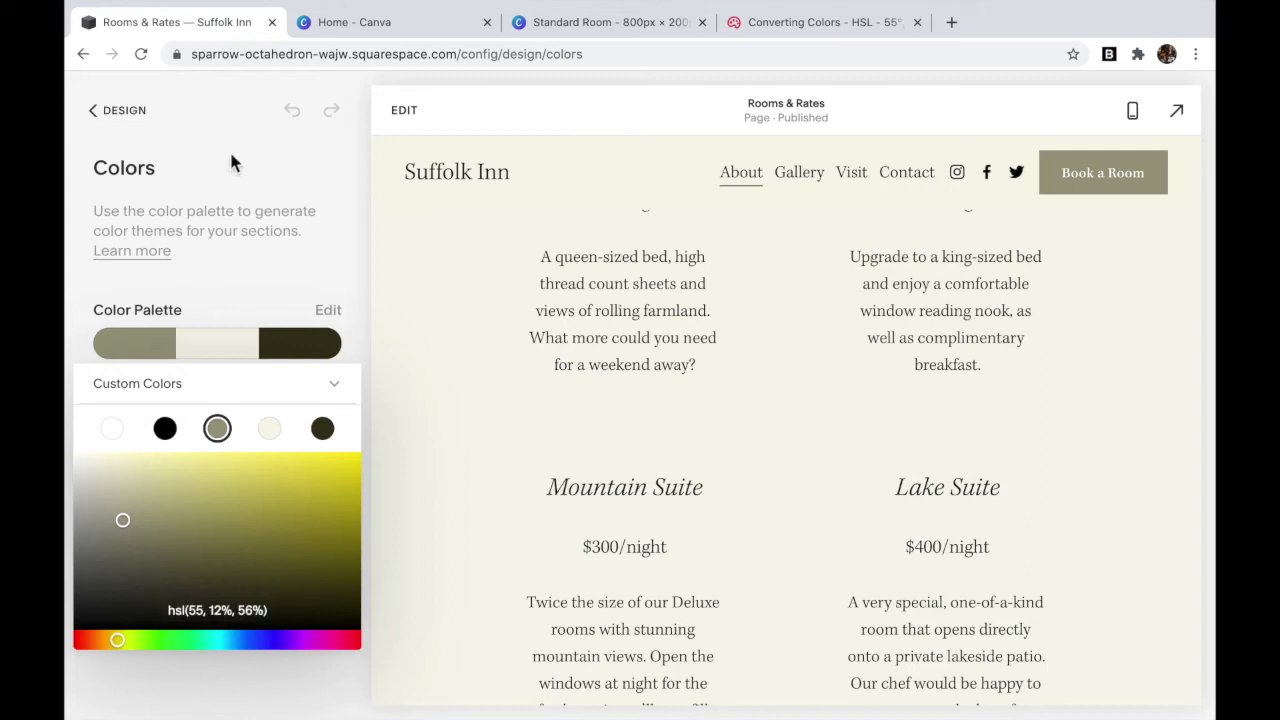
left_click(118, 120)
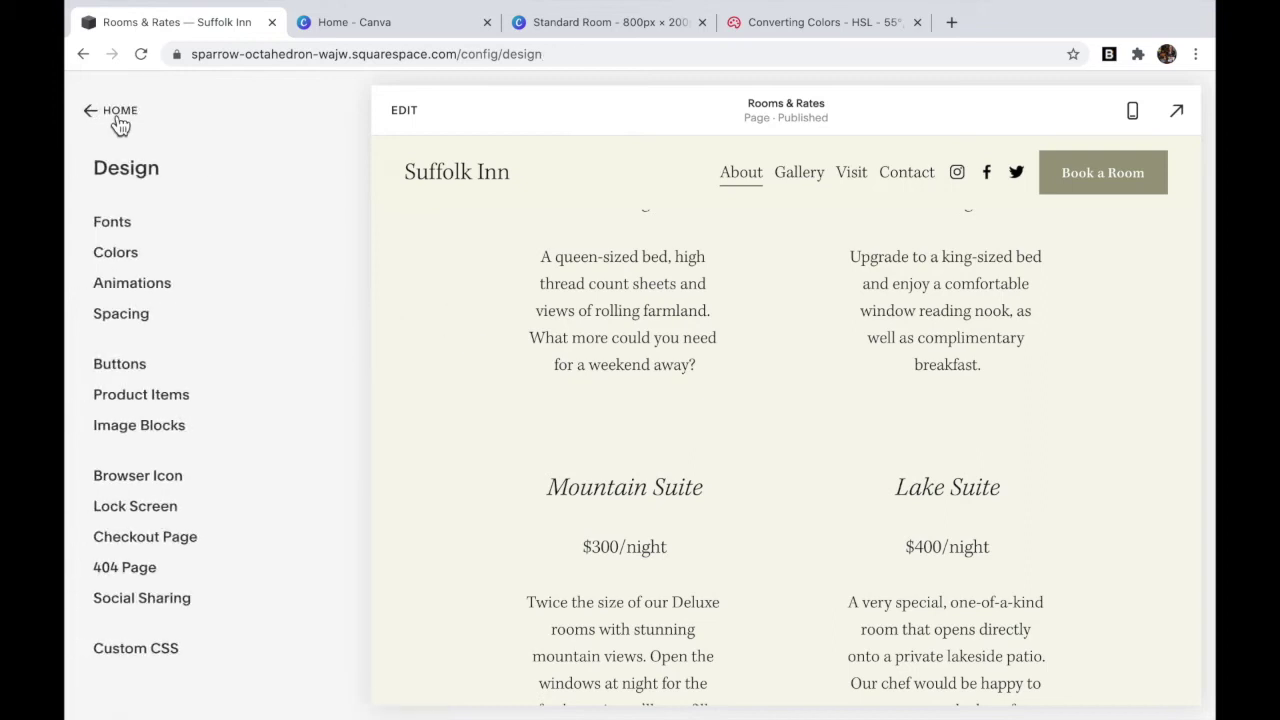
left_click(114, 120)
left_click(137, 240)
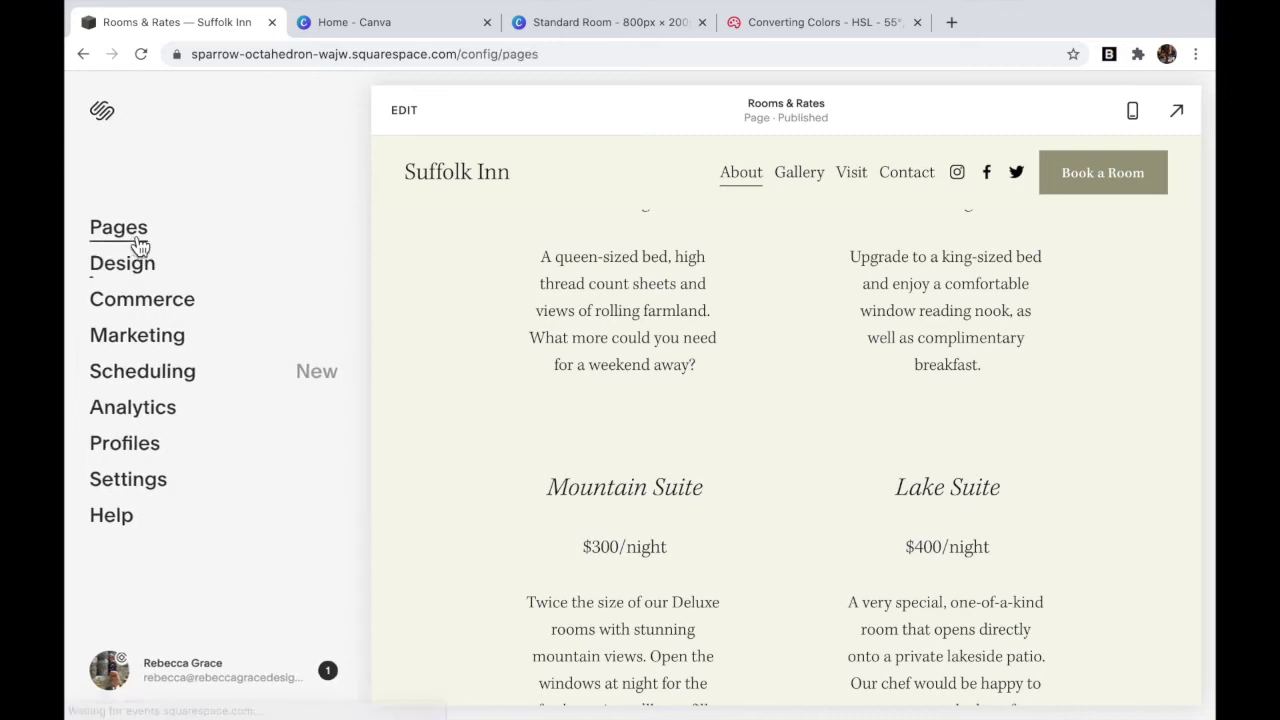
left_click(412, 118)
Step: Insert a Stack image block directly above the Standard Room heading, below the spacer
scroll(477, 306, "up", 5)
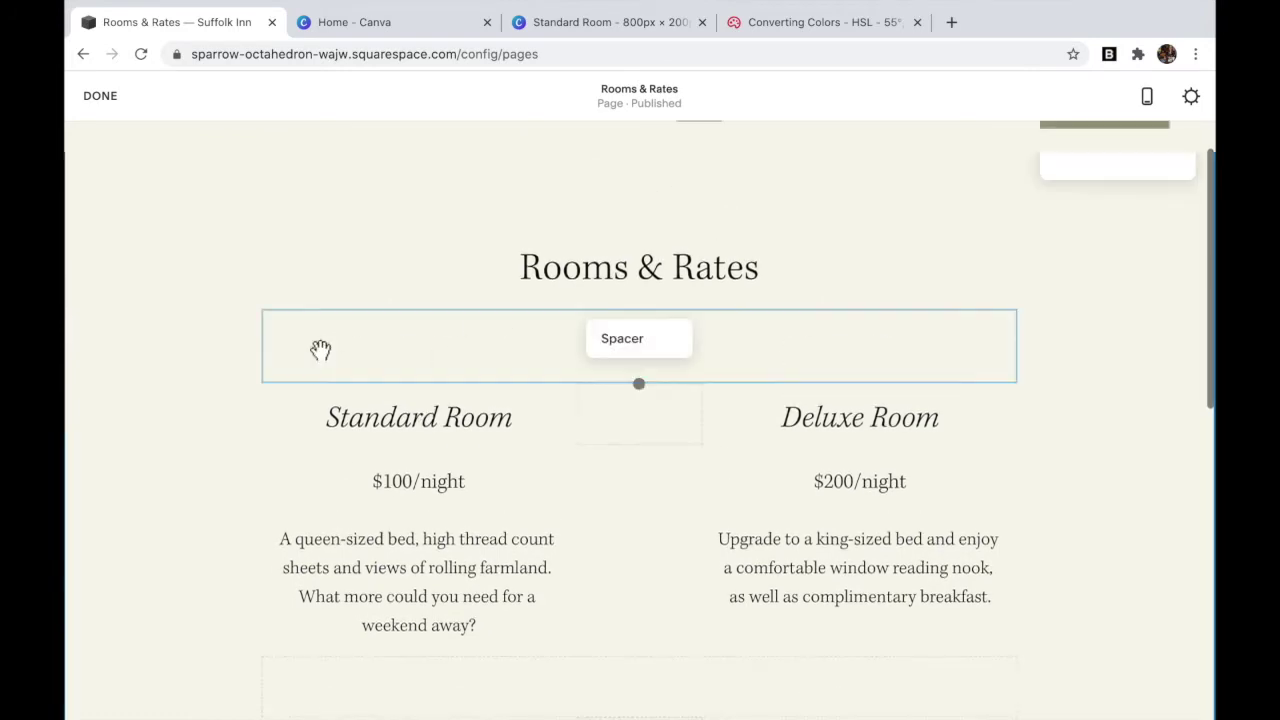
left_click(320, 350)
left_click_drag(273, 395, 272, 398)
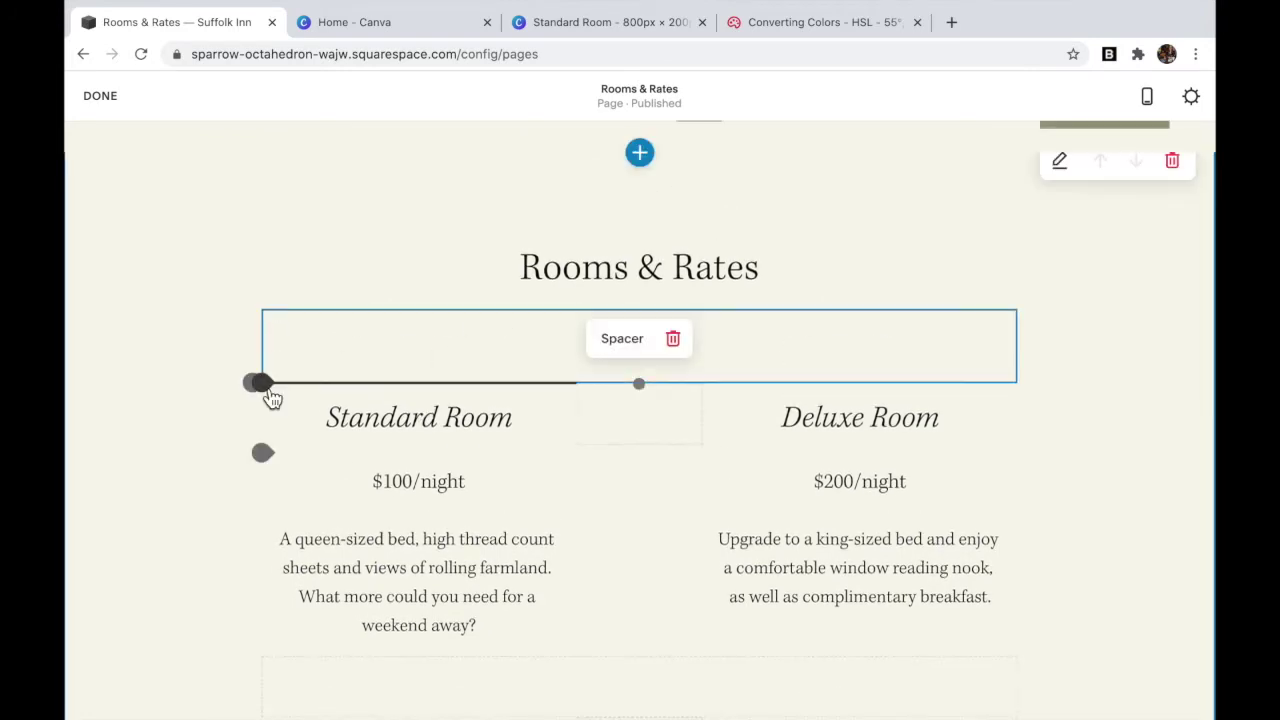
left_click(272, 394)
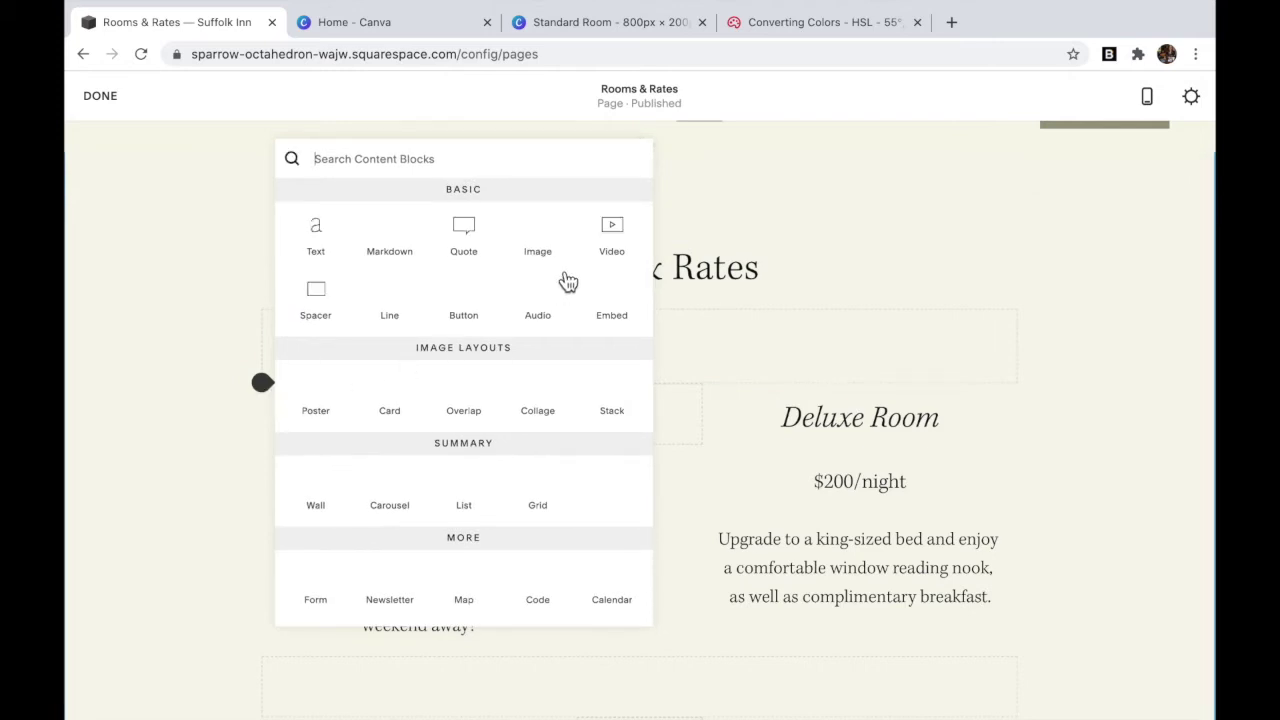
left_click(617, 400)
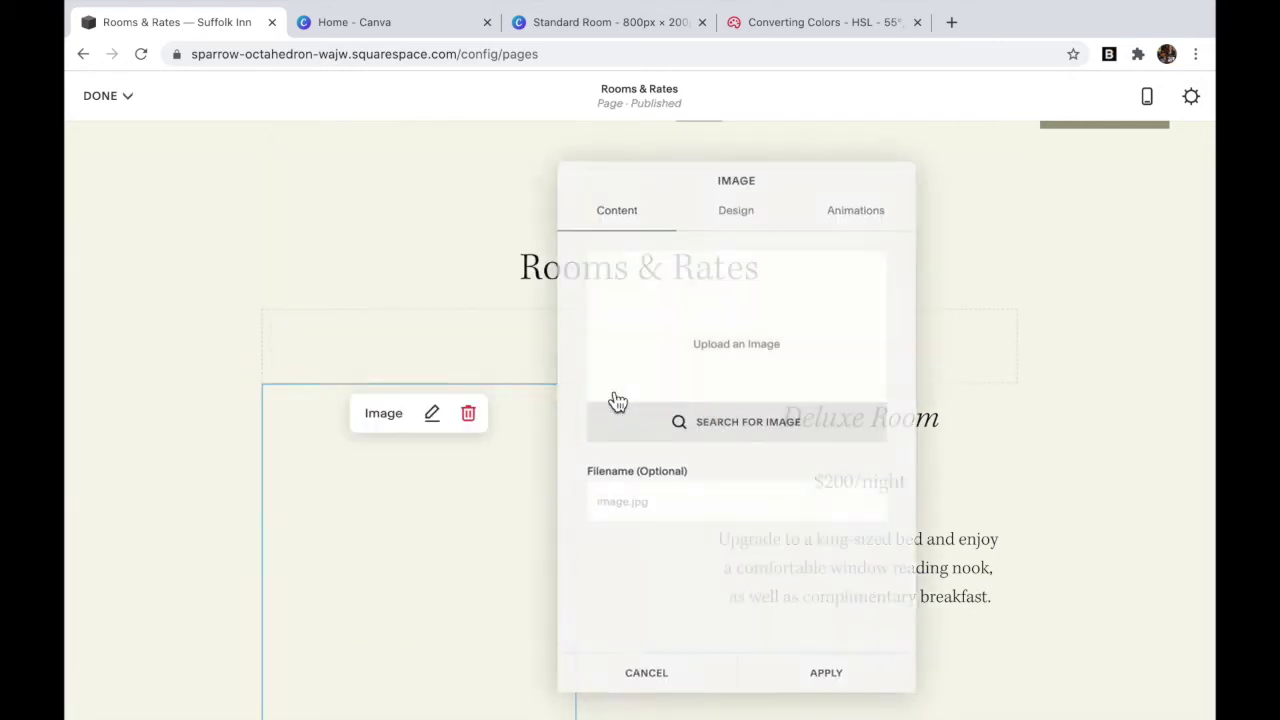
Step: Upload Standard Room.jpg from the Desktop into the new image block
left_click(741, 320)
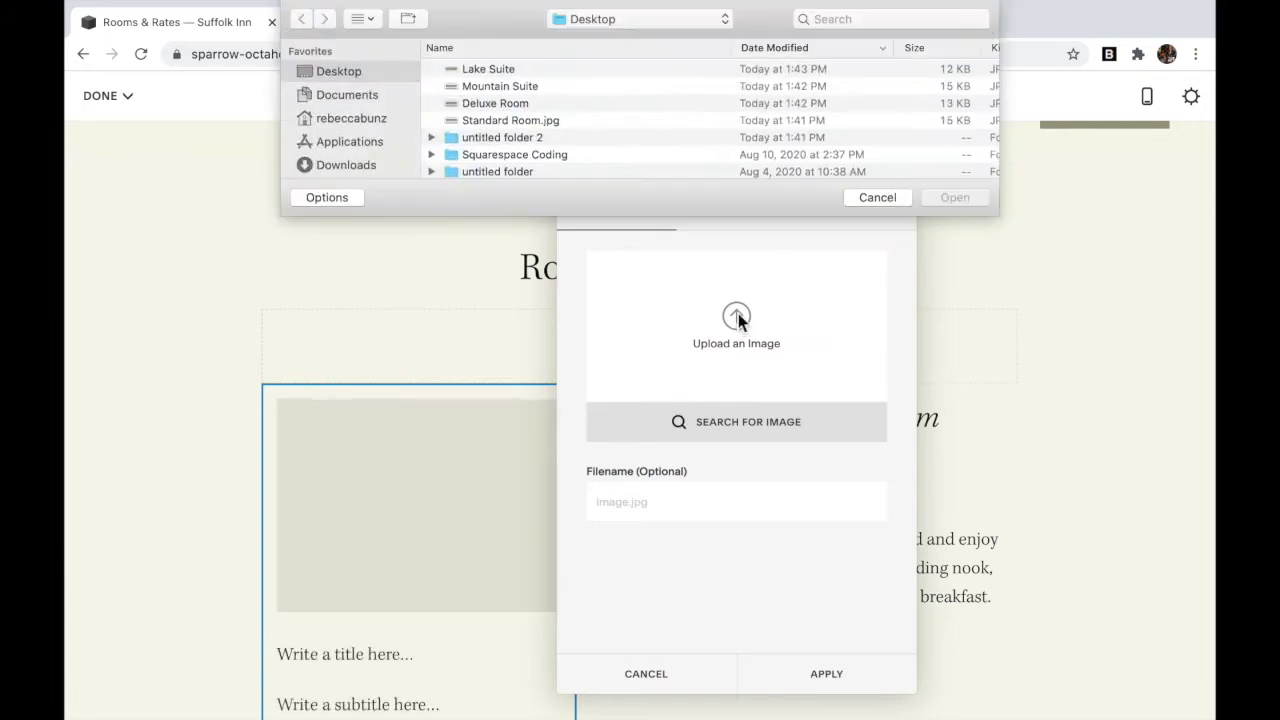
left_click(551, 122)
left_click(962, 196)
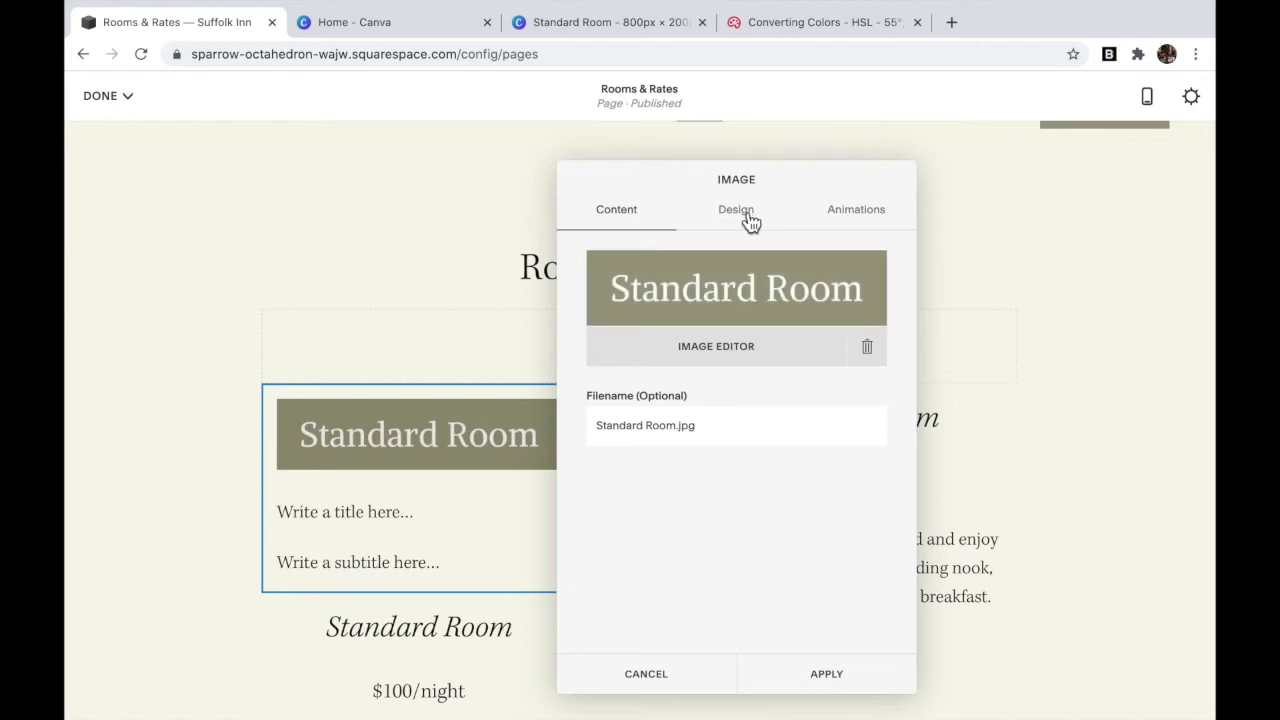
Step: Set the image block's link to Button and enter "Book This Room" as the button text
left_click(750, 222)
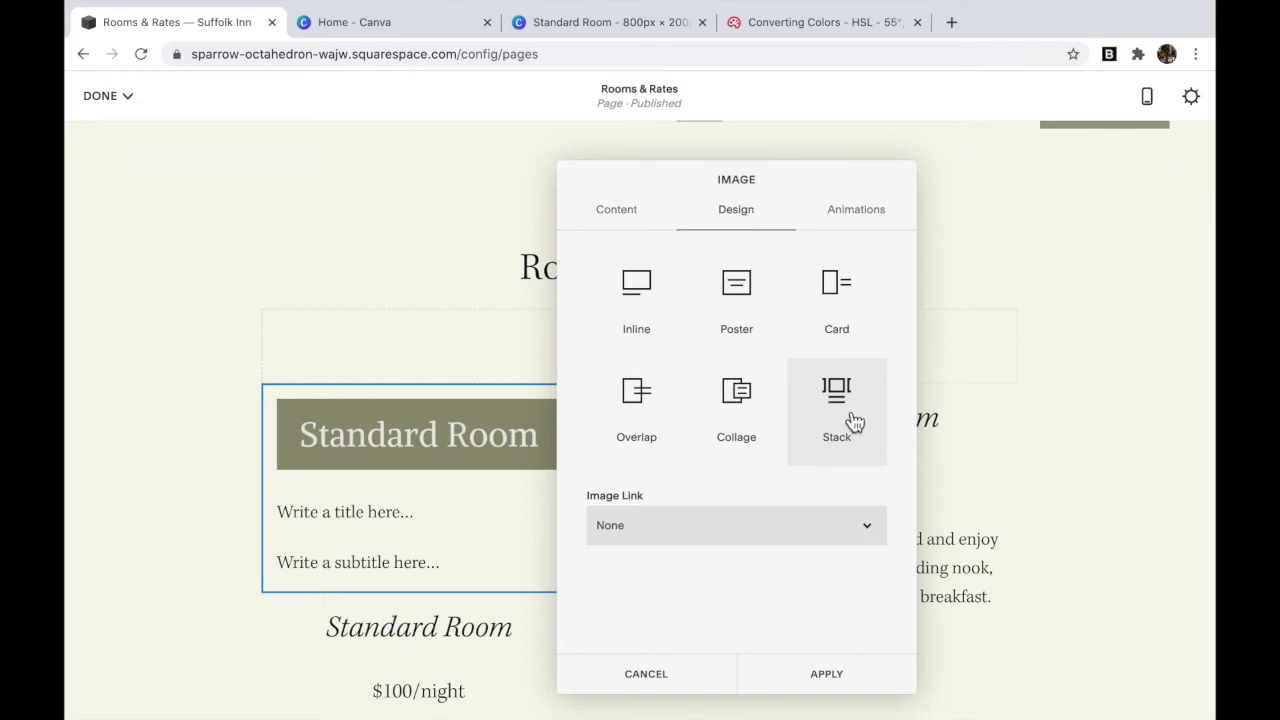
left_click(679, 529)
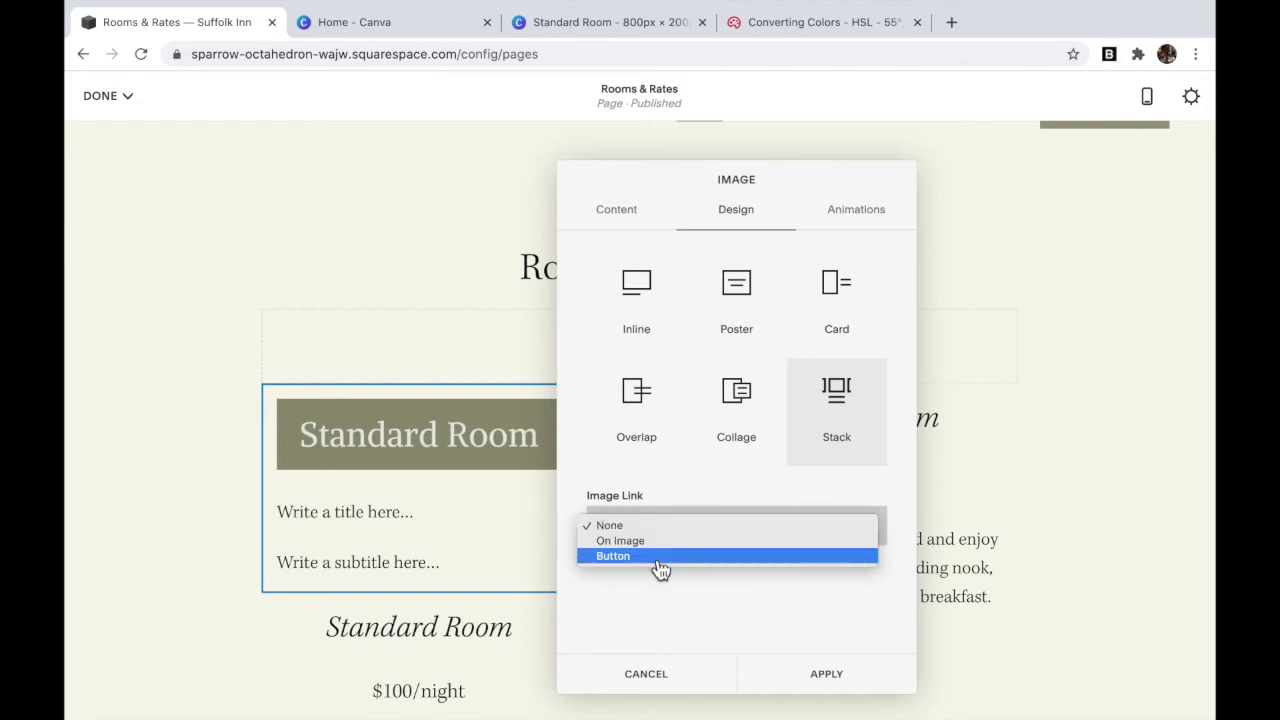
left_click(655, 556)
scroll(676, 591, "down", 1)
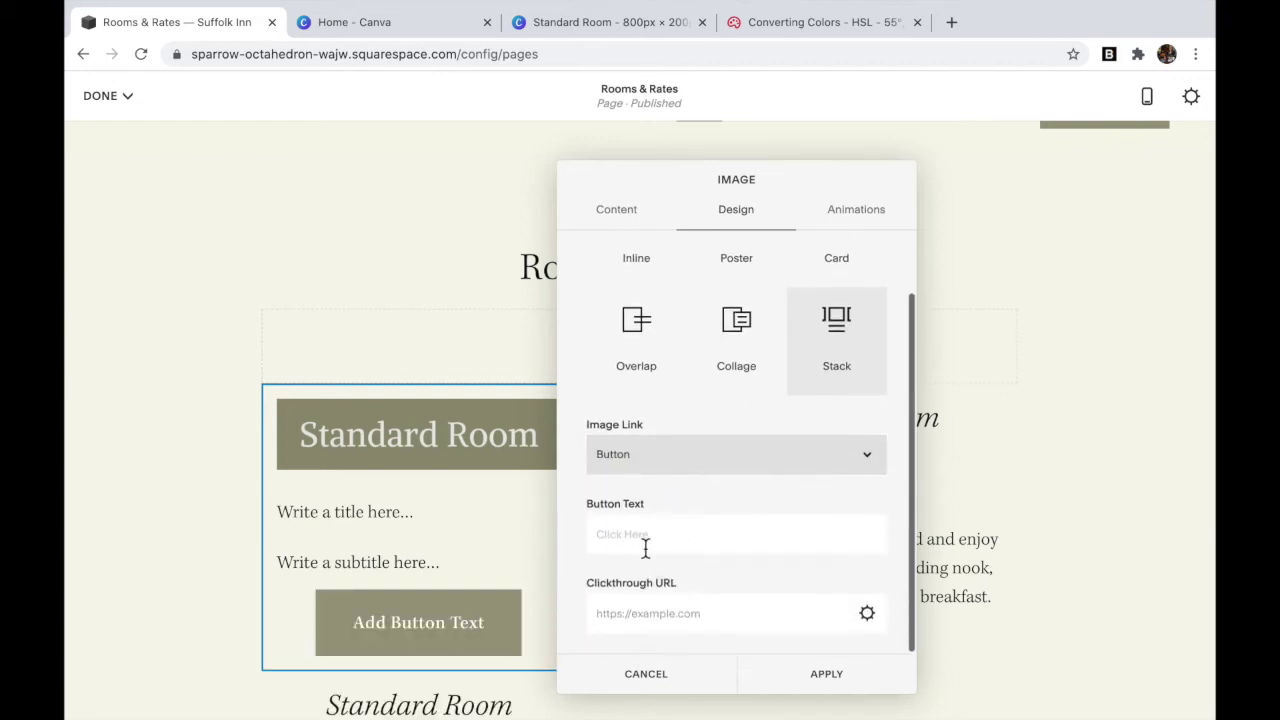
left_click(645, 540)
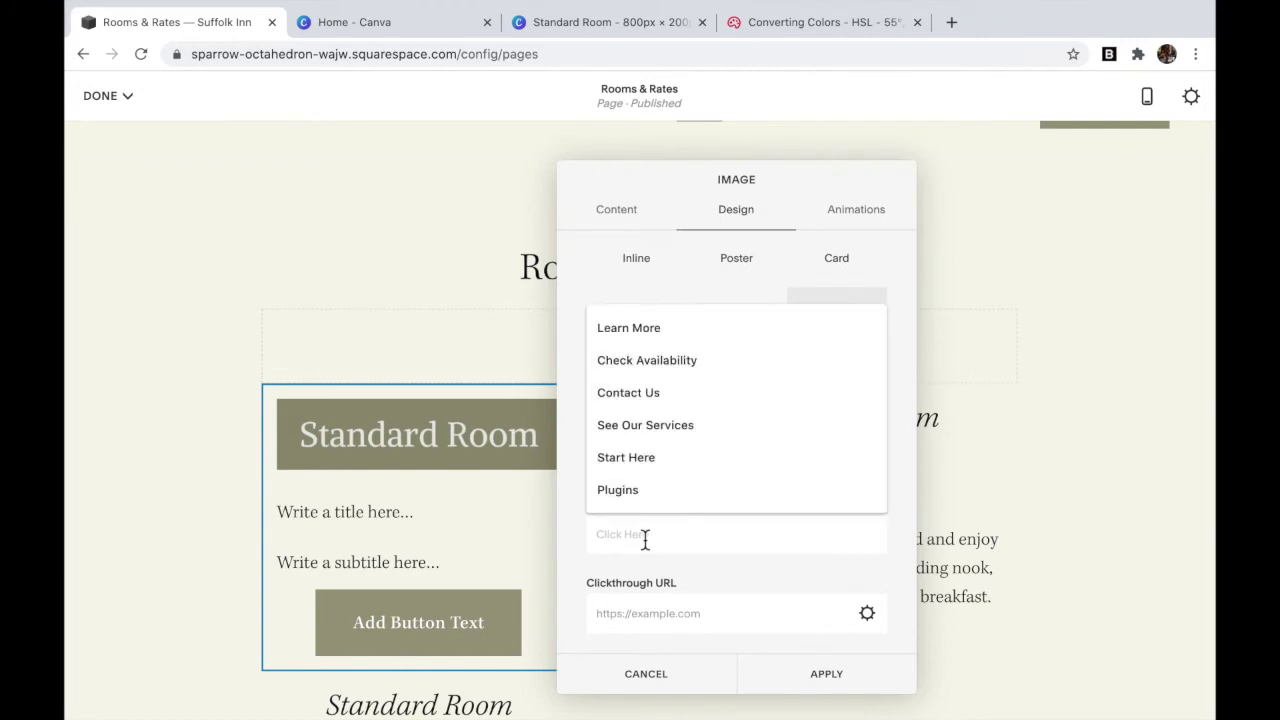
type("Book")
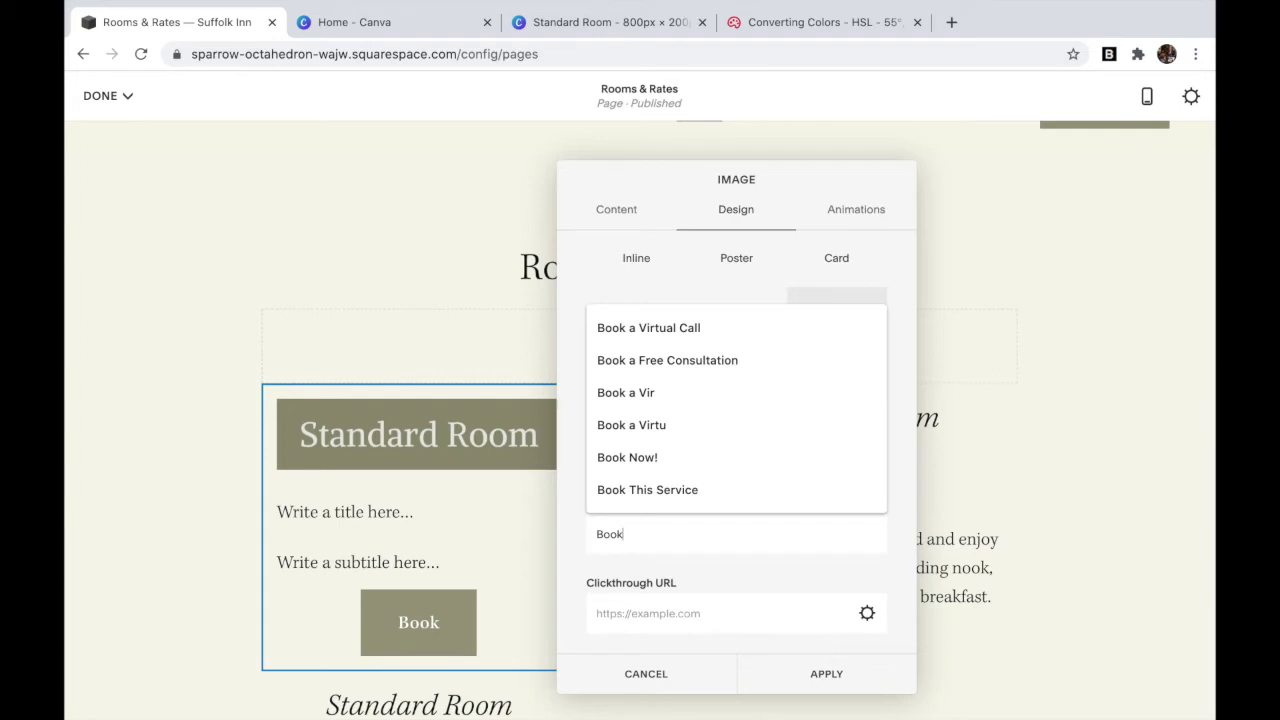
type(" This")
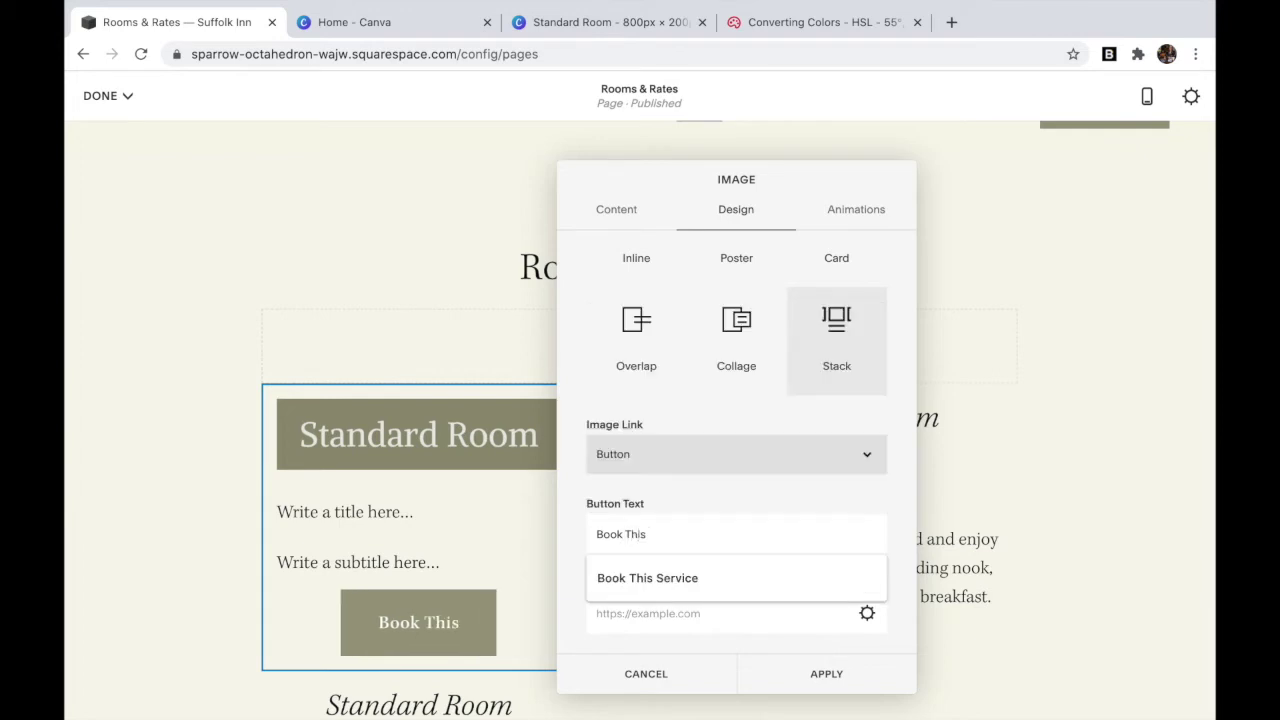
type(" Room")
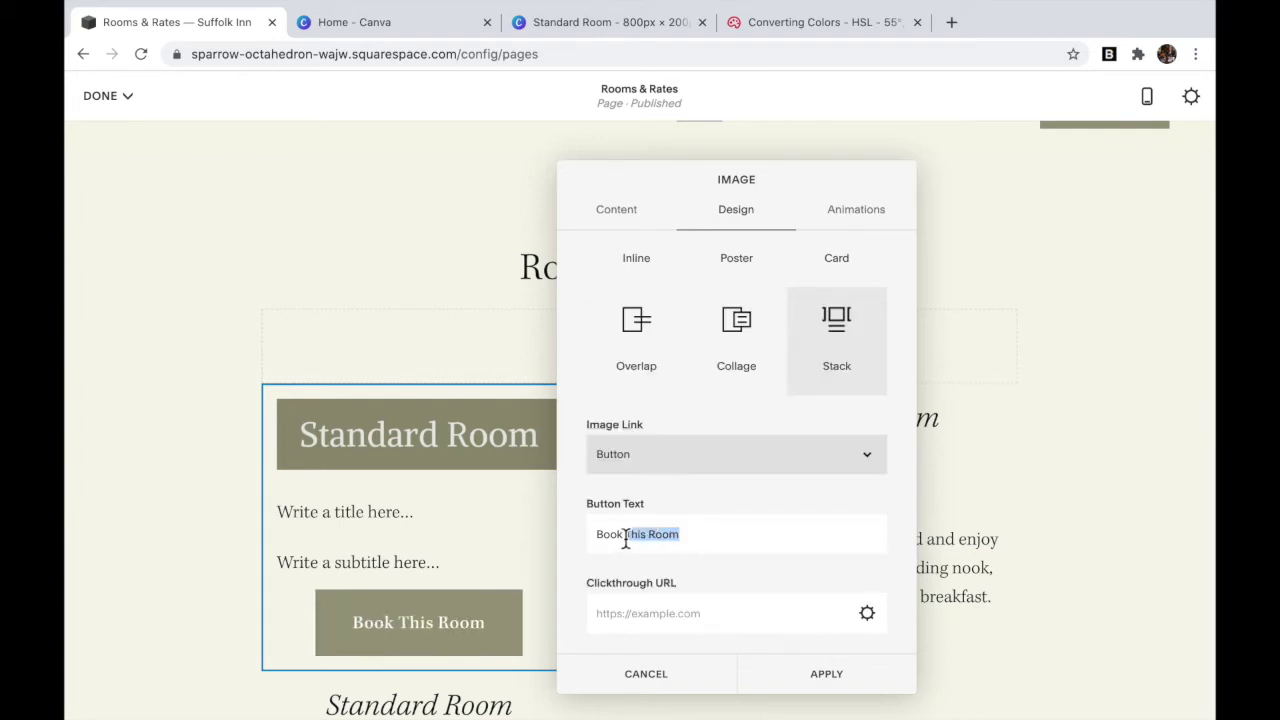
Step: Shorten the Standard Room image block's button text to "Book" and apply the block's settings
key("BackSpace")
left_click(660, 619)
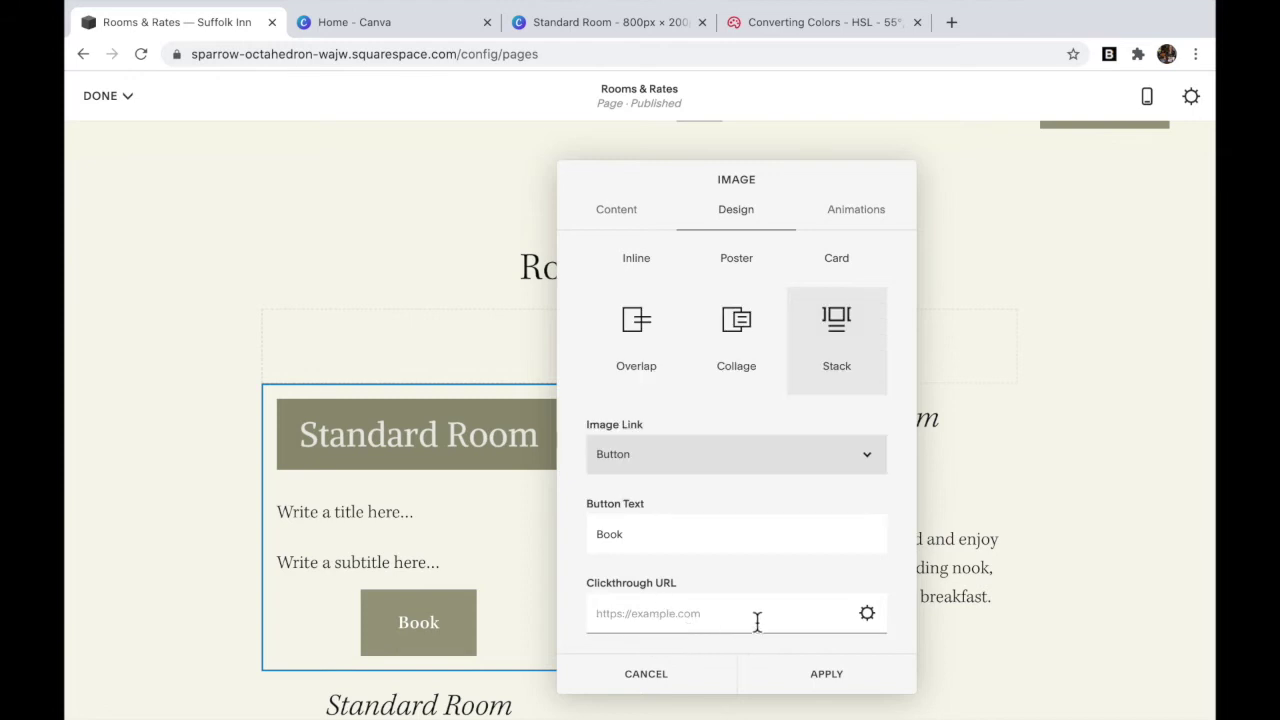
left_click(870, 212)
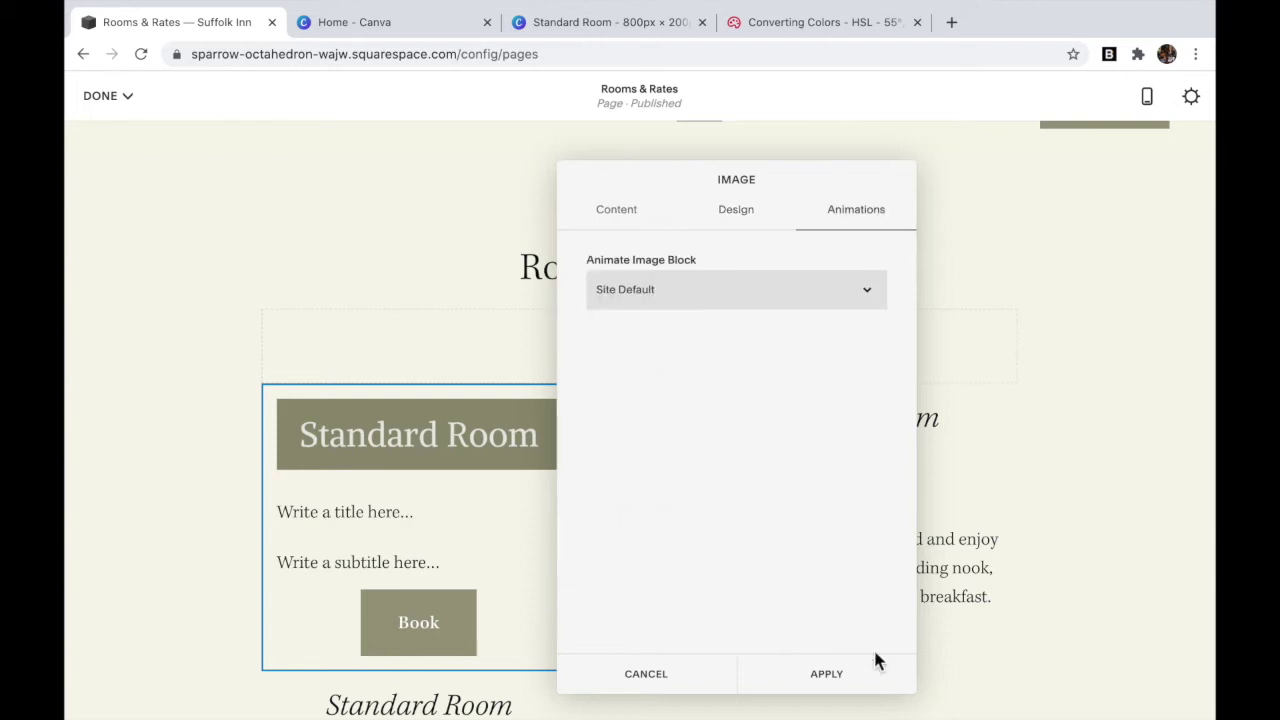
left_click(843, 684)
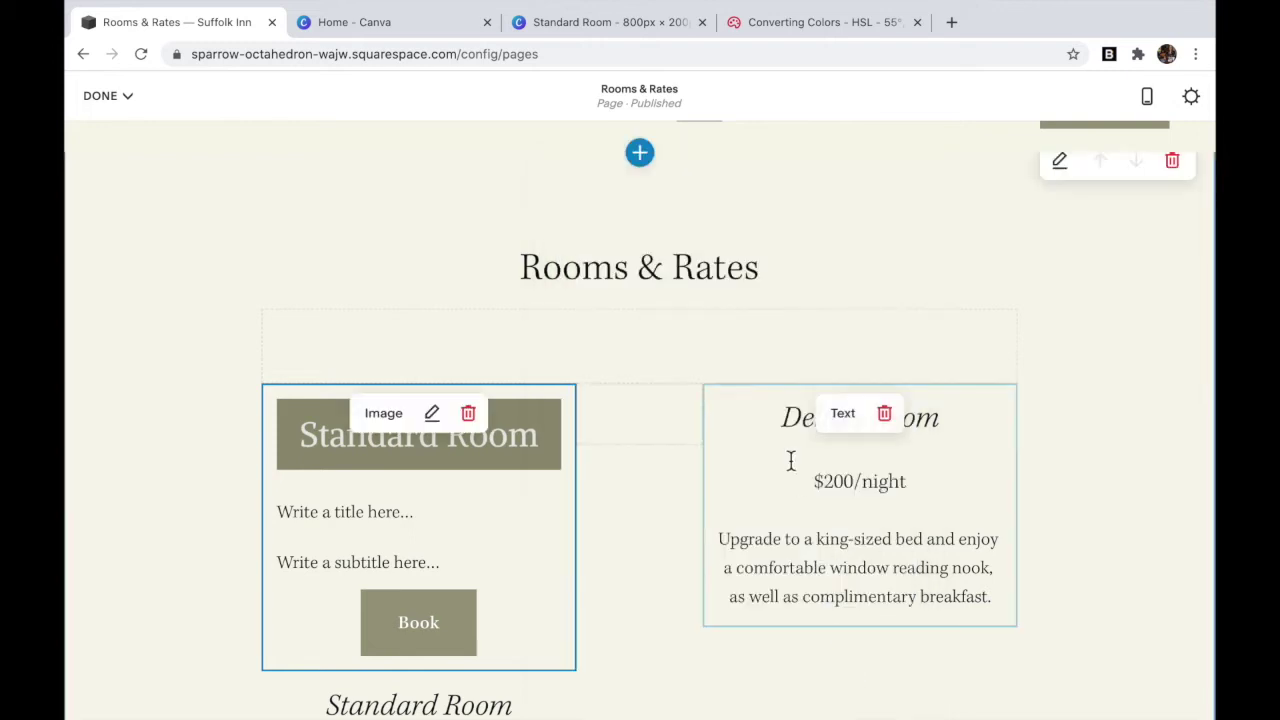
Step: Copy the "$100/night" price from the Standard Room text block into the image block's title
scroll(566, 494, "down", 1)
scroll(566, 494, "down", 2)
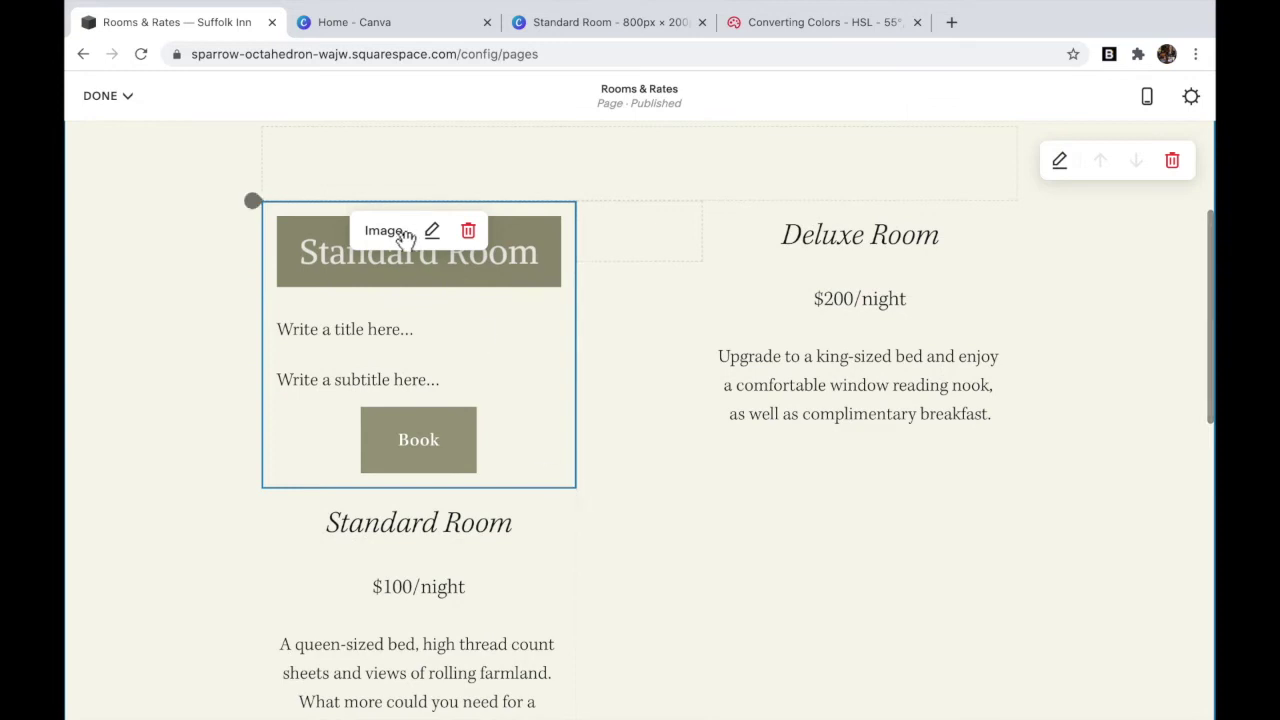
scroll(484, 513, "down", 1)
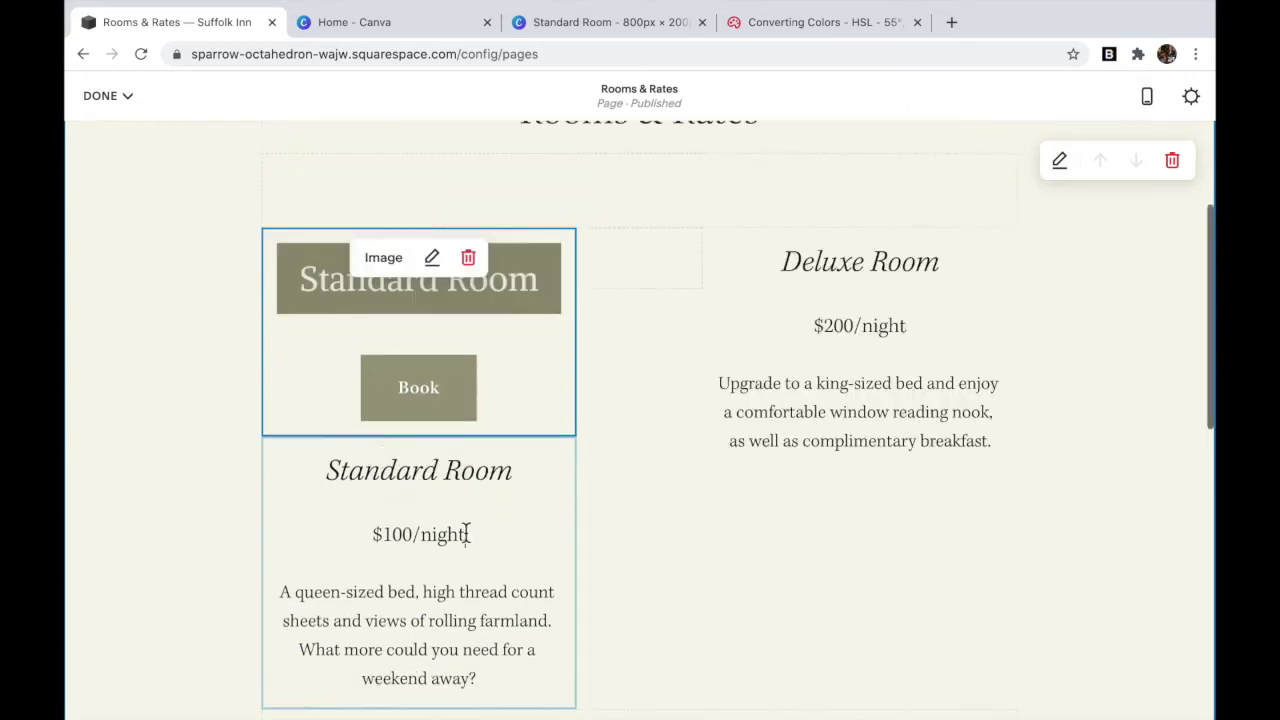
left_click_drag(465, 534, 365, 534)
key("ctrl+c")
mouse_move(451, 323)
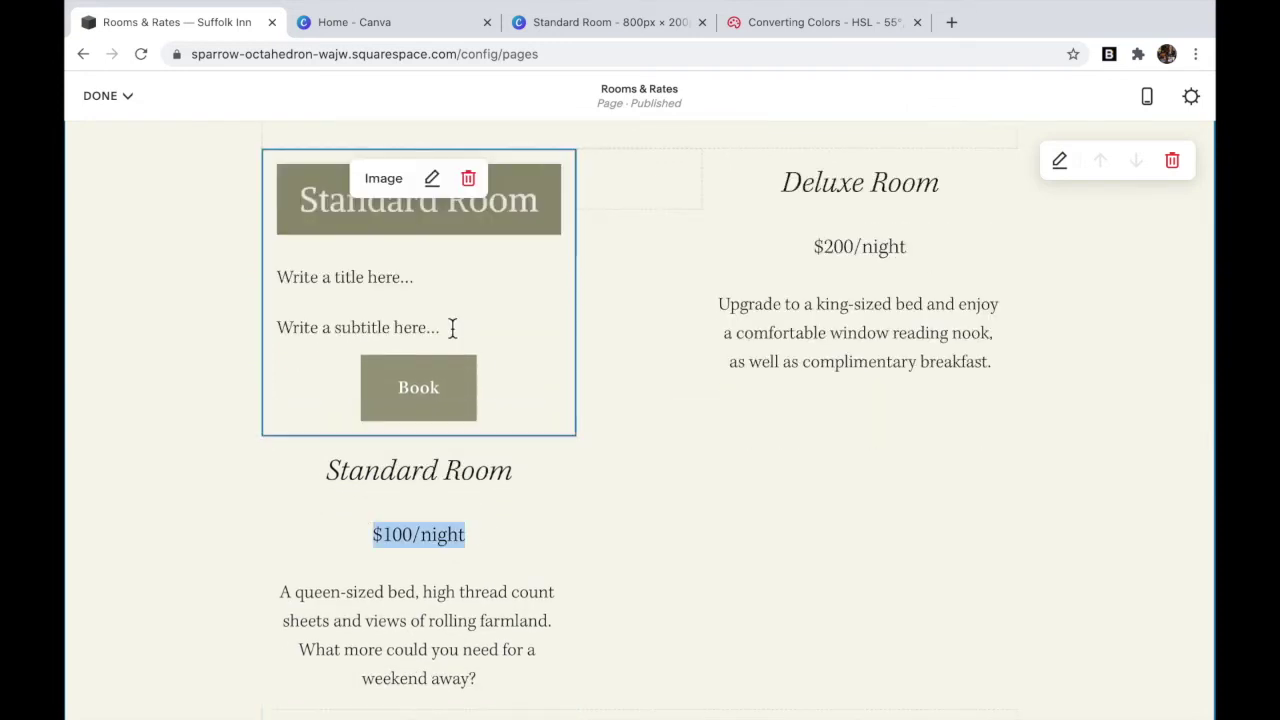
left_click(423, 279)
key("ctrl+v")
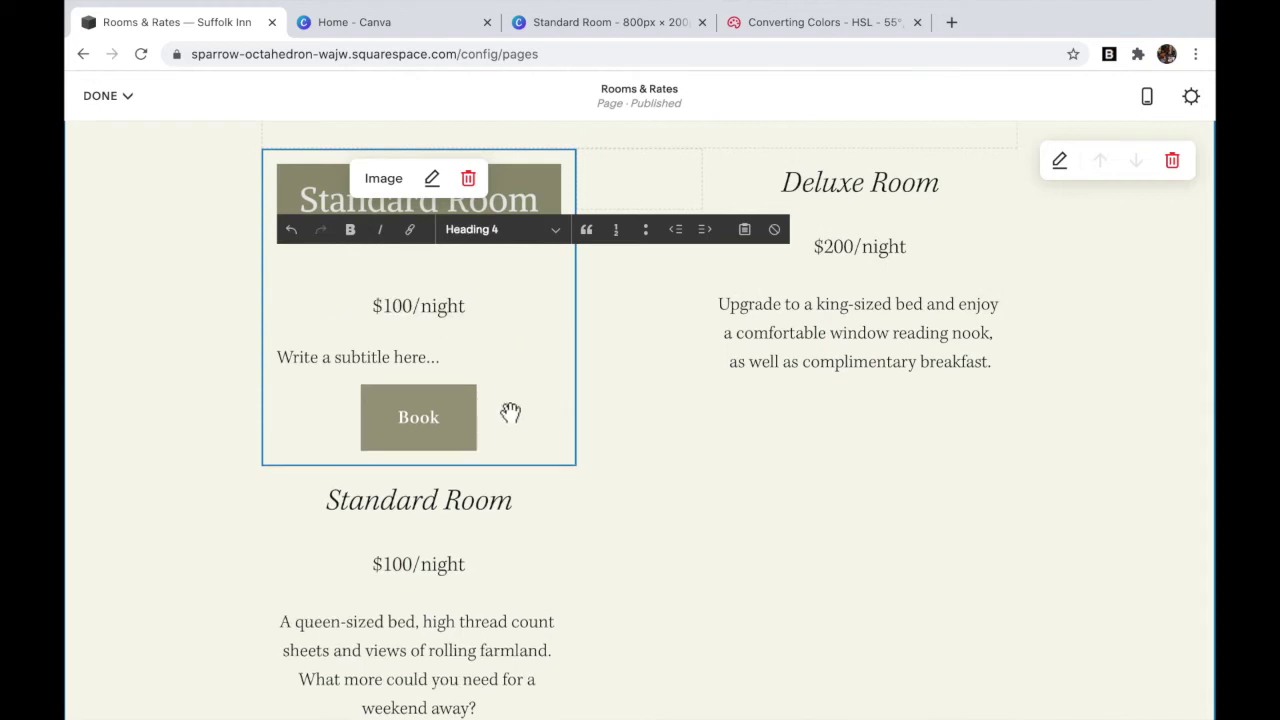
Step: Copy the Standard Room description, starting "A queen-sized bed", from the text block into the image block's subtitle
scroll(510, 480, "down", 3)
left_click_drag(478, 527, 283, 440)
key("ctrl+c")
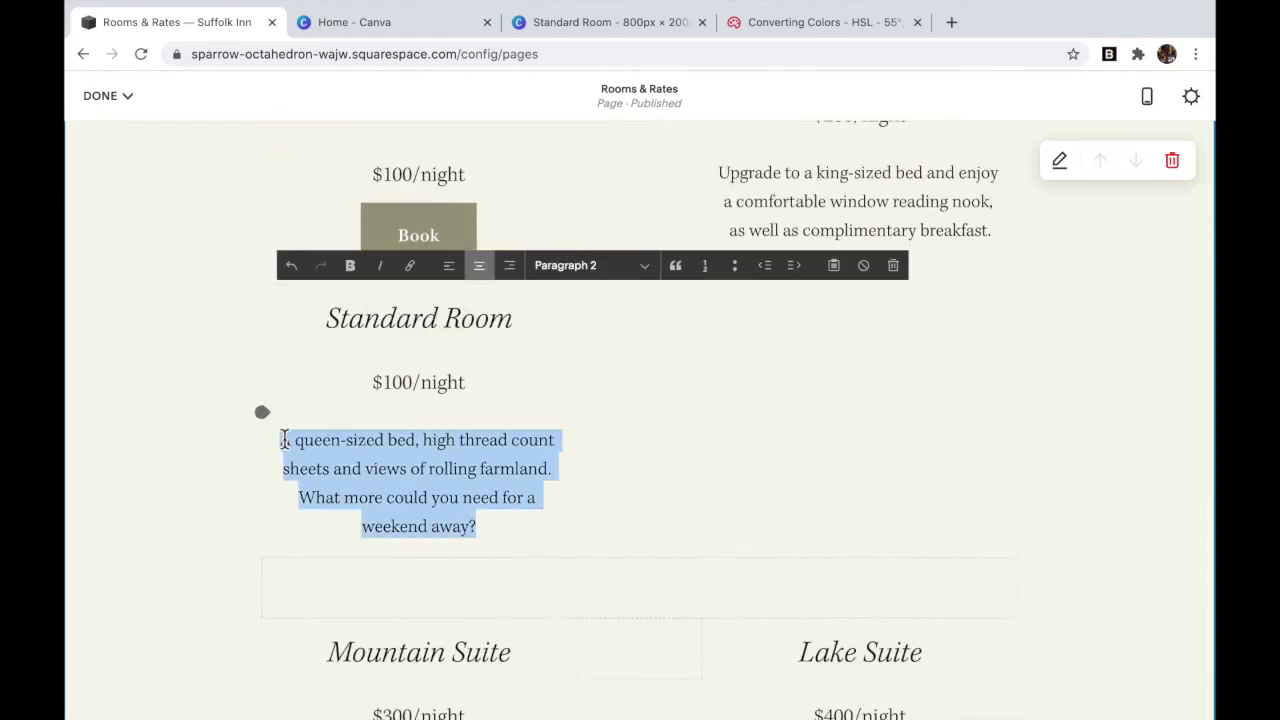
scroll(507, 461, "up", 3)
key("ctrl+z")
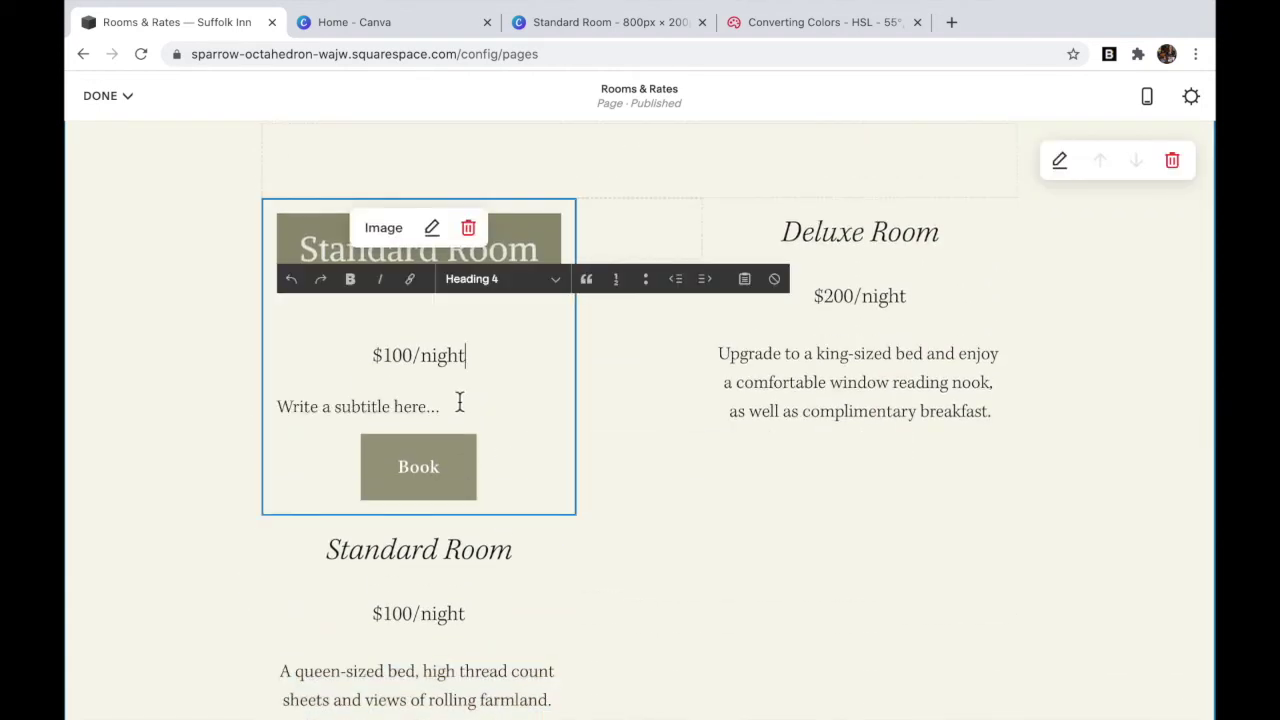
left_click(451, 403)
key("ctrl+v")
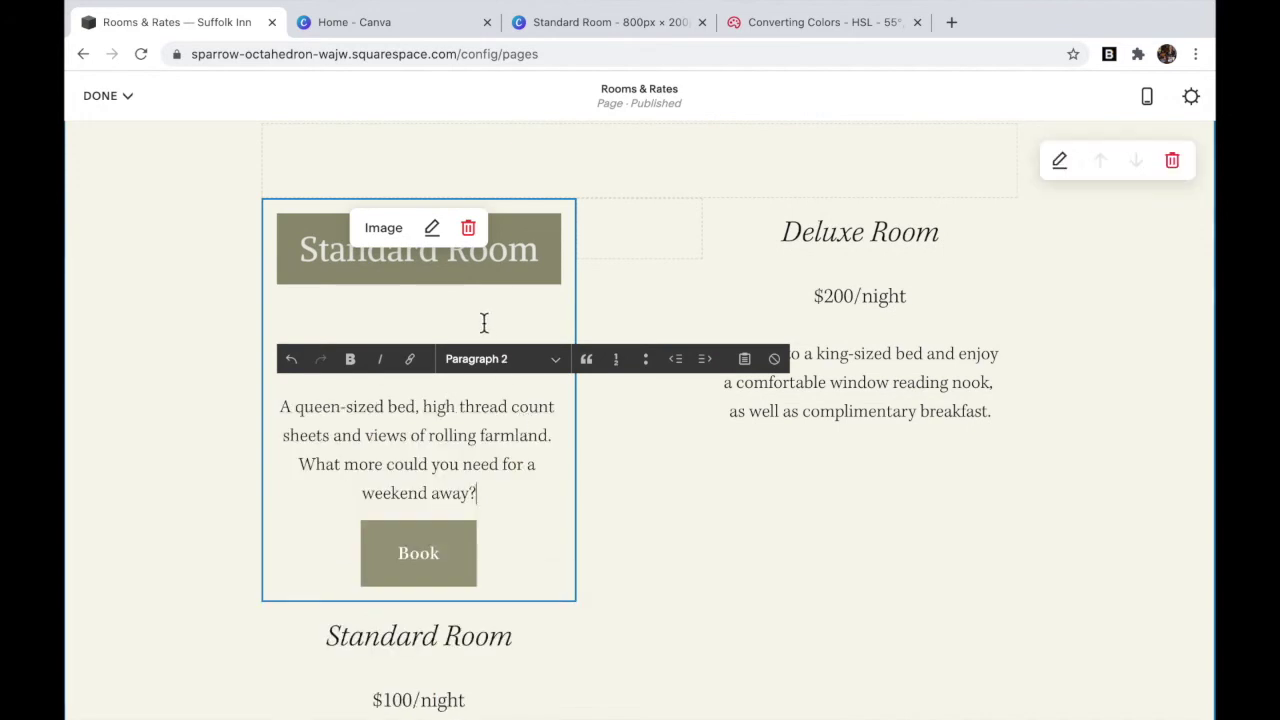
Step: Remove the blank line above the $100/night title in the image block and format the title as Heading 3
key("ctrl+z")
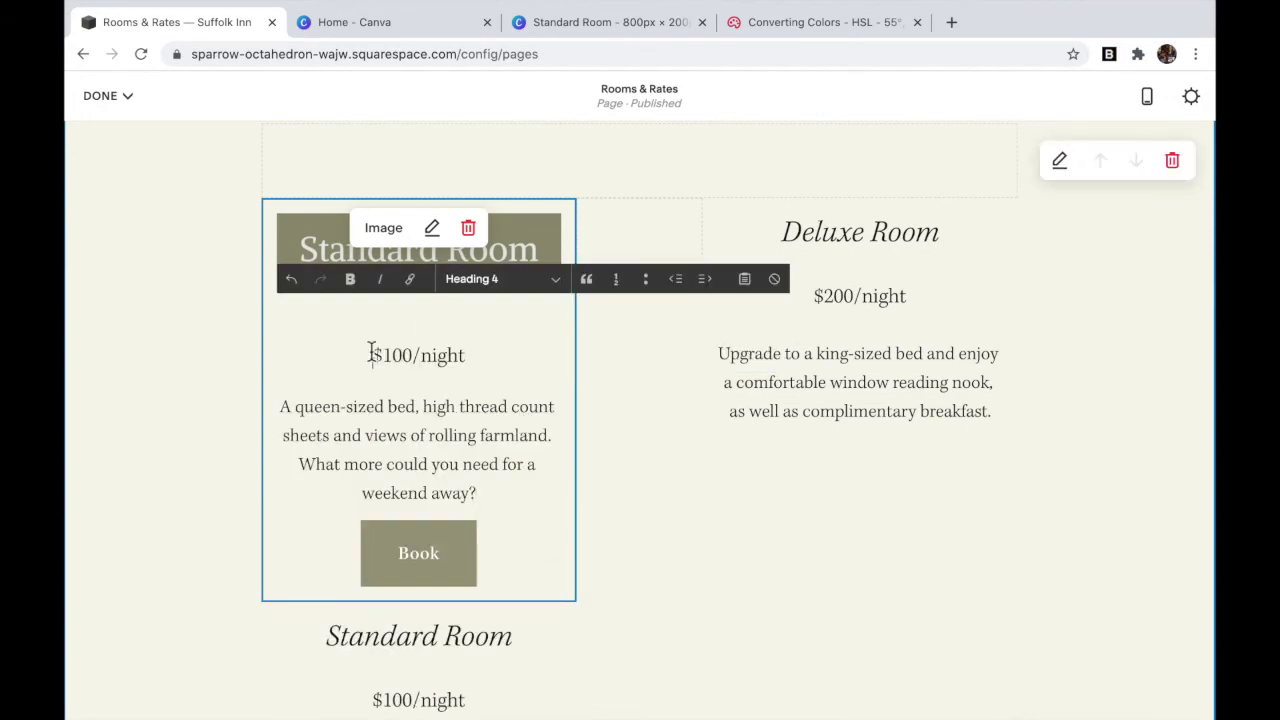
key("BackSpace")
triple_click(475, 333)
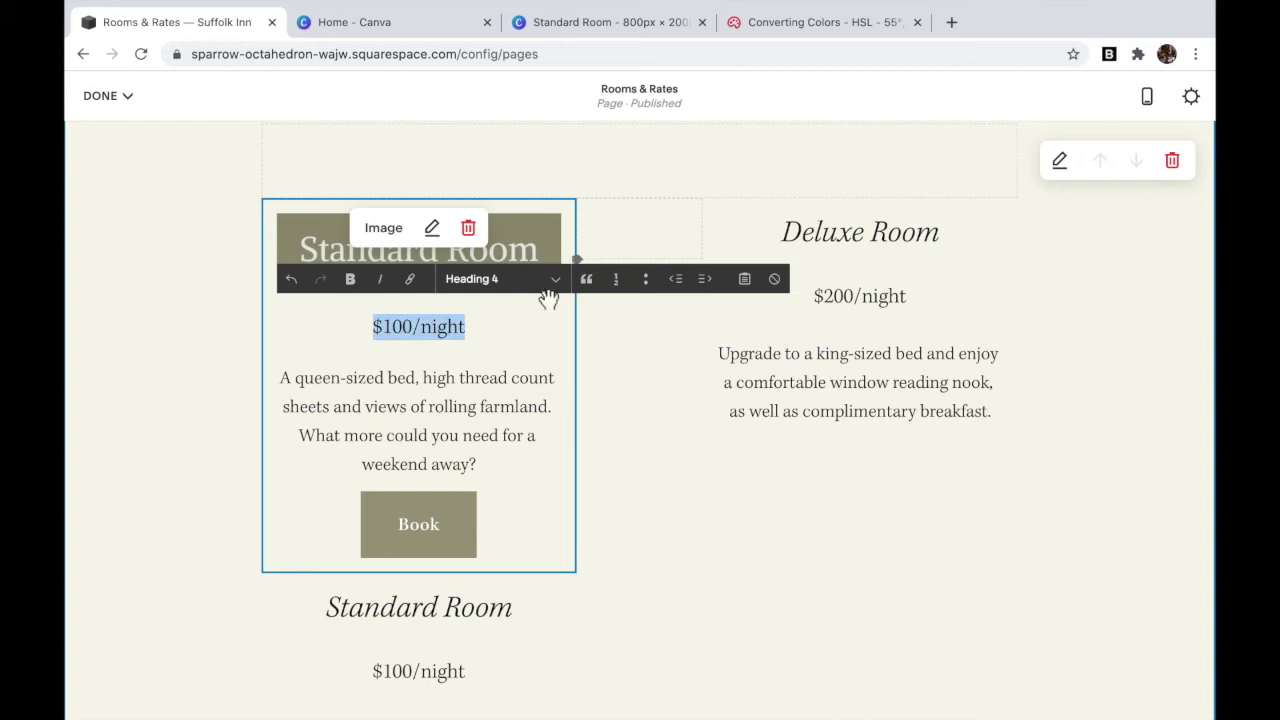
left_click(540, 279)
left_click(535, 262)
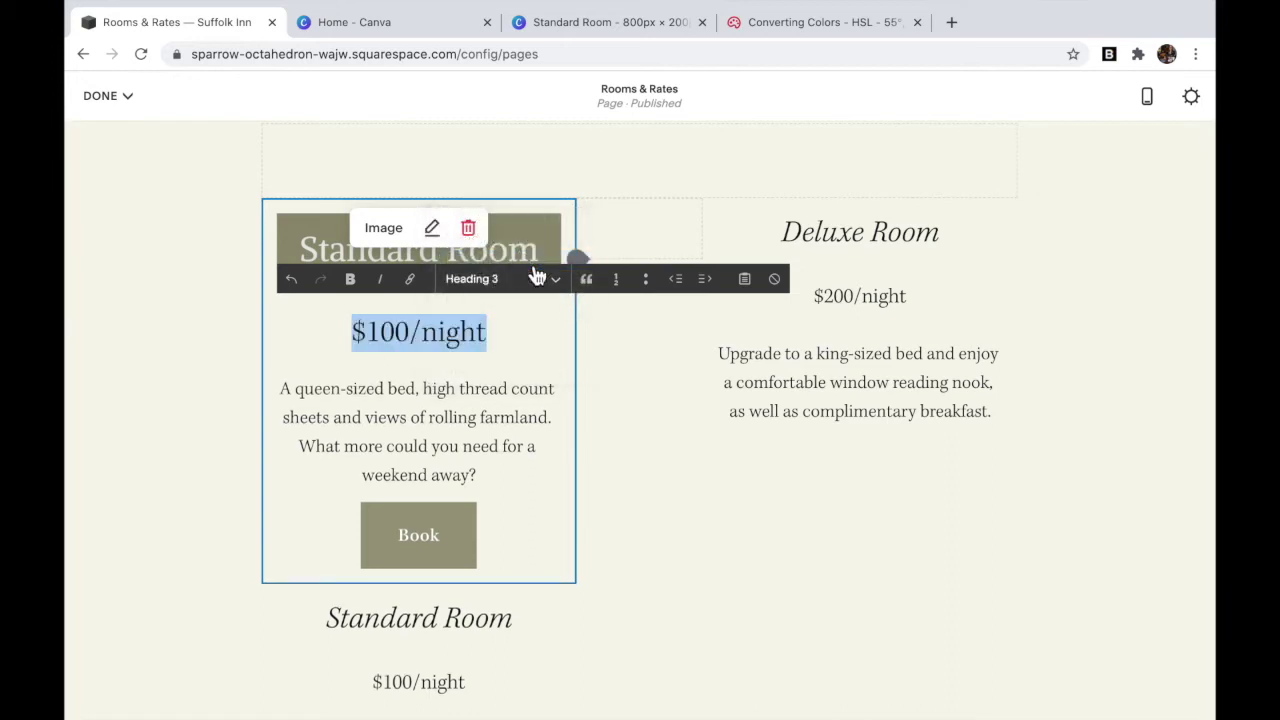
Step: Try a different text style on the Standard Room description in the image block, undo it and deselect the block
left_click(512, 448)
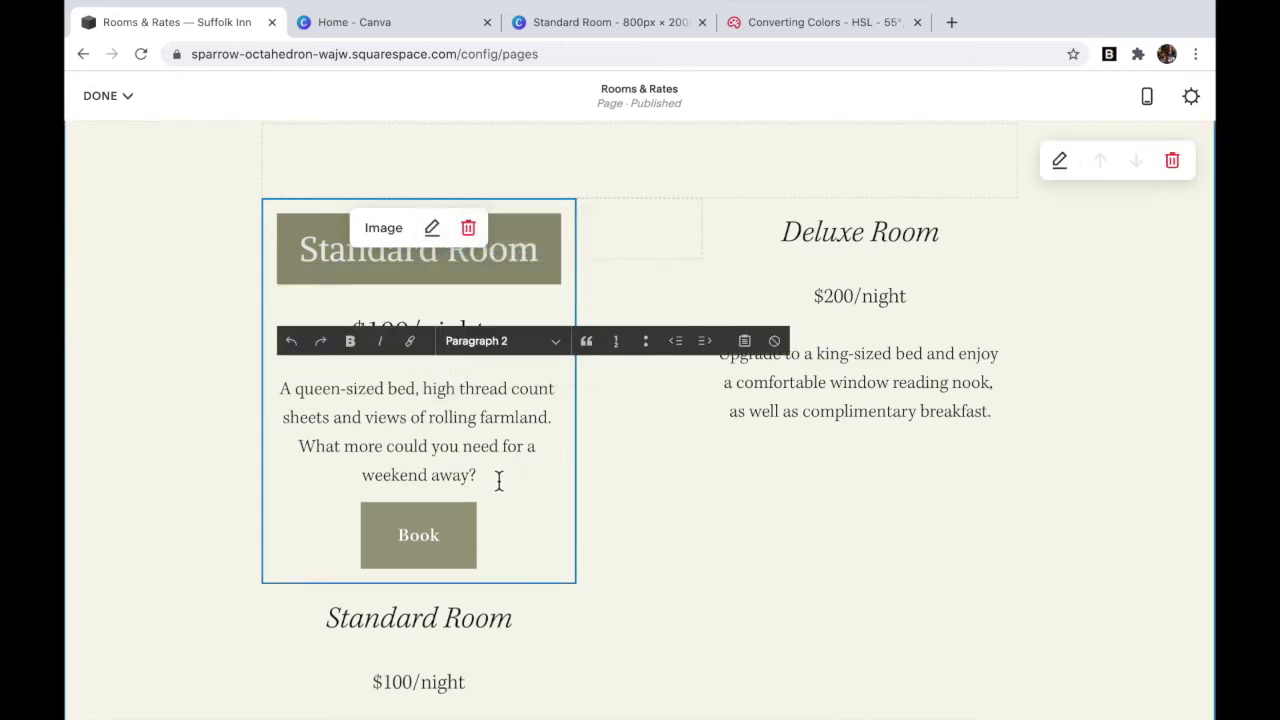
scroll(498, 481, "down", 1)
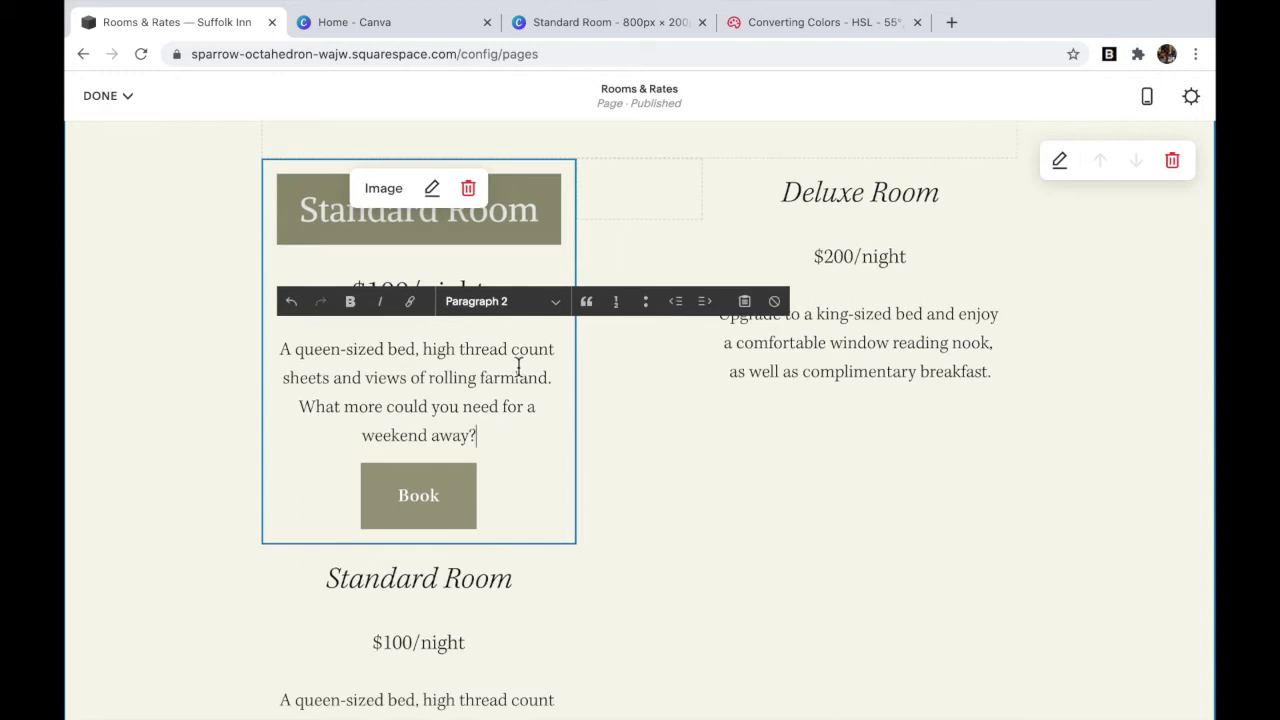
left_click(523, 300)
left_click(505, 284)
left_click(478, 355)
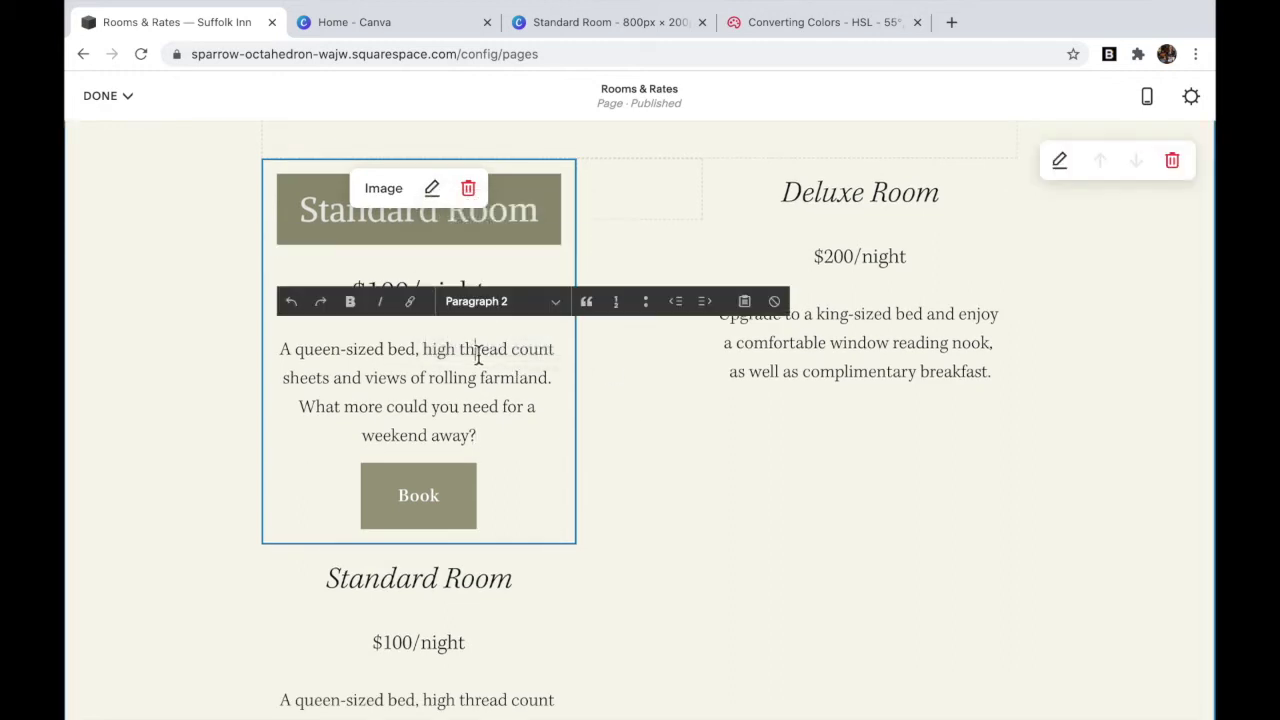
left_click(597, 527)
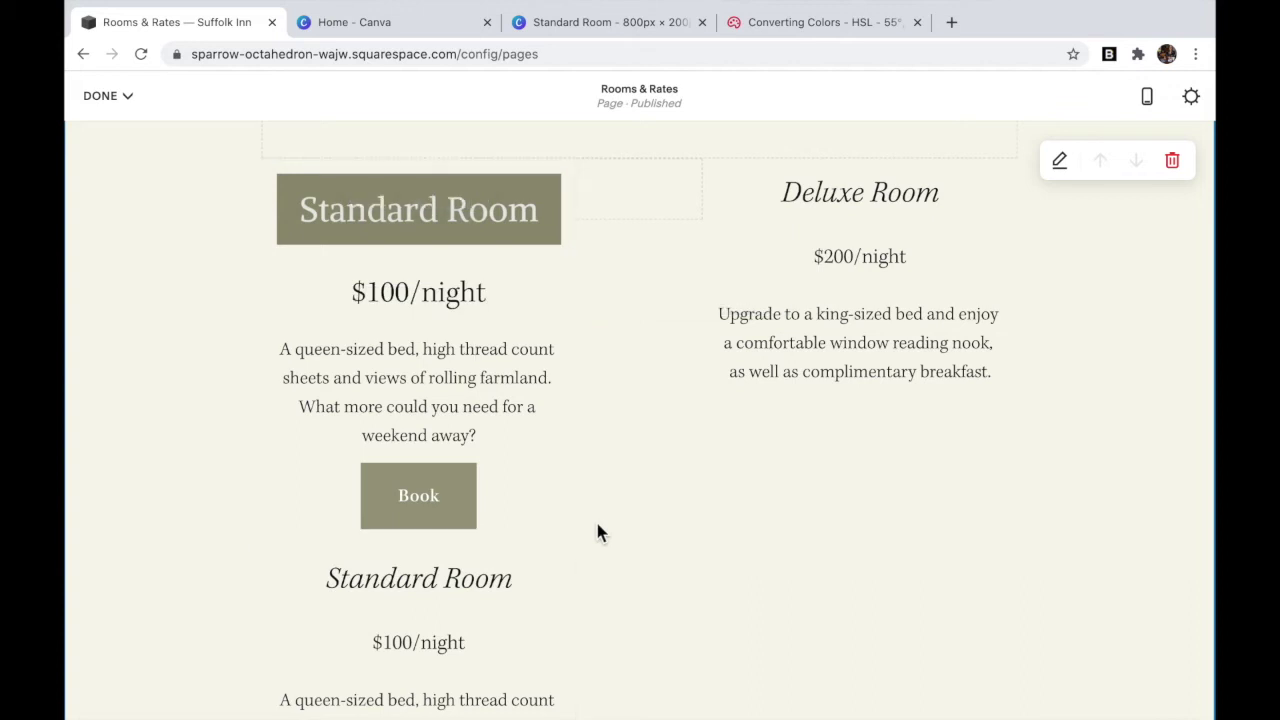
Step: Insert a Stack image block with the Deluxe Room banner and a "Book" button directly above the Deluxe Room heading
left_click(706, 160)
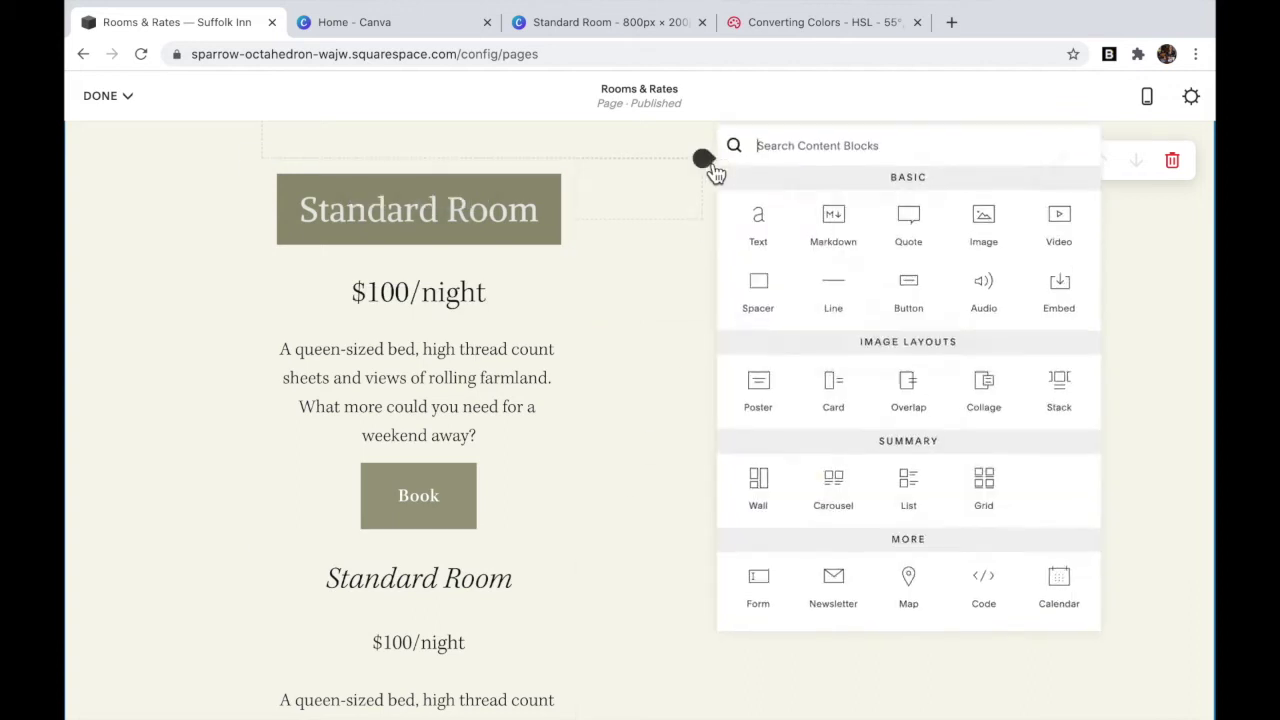
left_click(1063, 396)
double_click(517, 109)
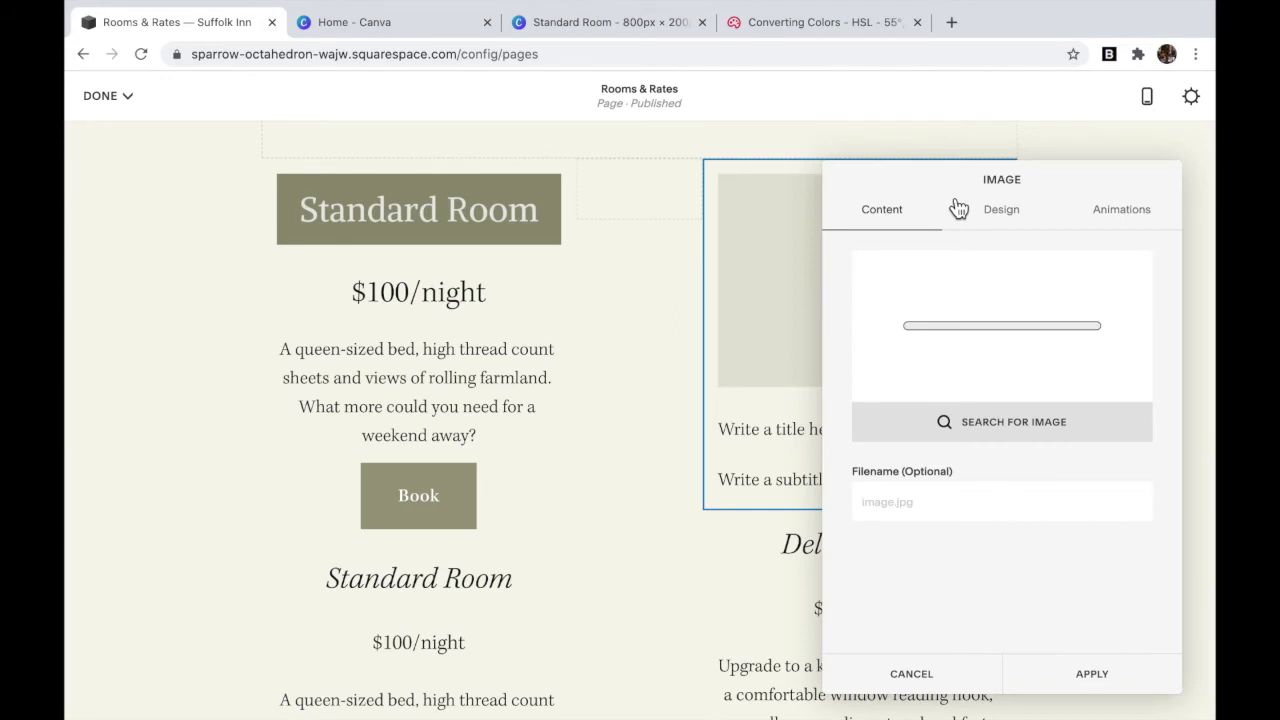
left_click(1008, 212)
left_click(931, 537)
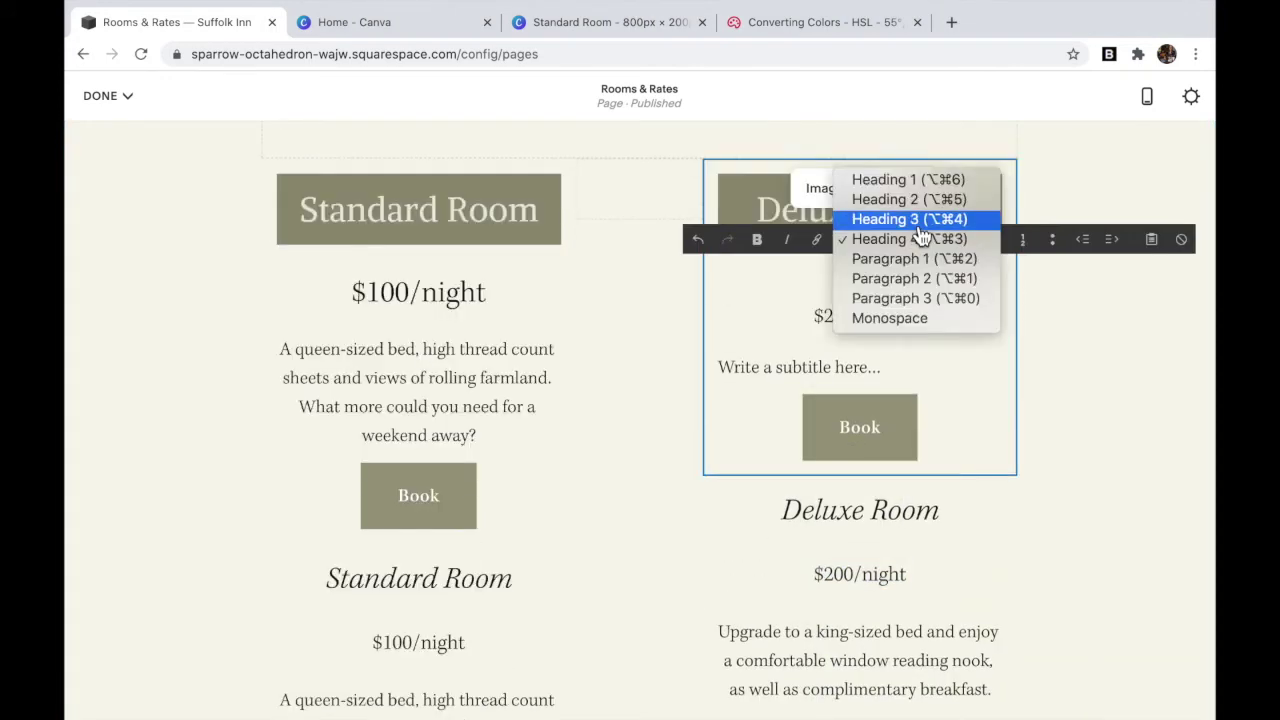
Step: Format the $200/night title as Heading 3 and fill the subtitle with the Deluxe Room description
left_click(900, 217)
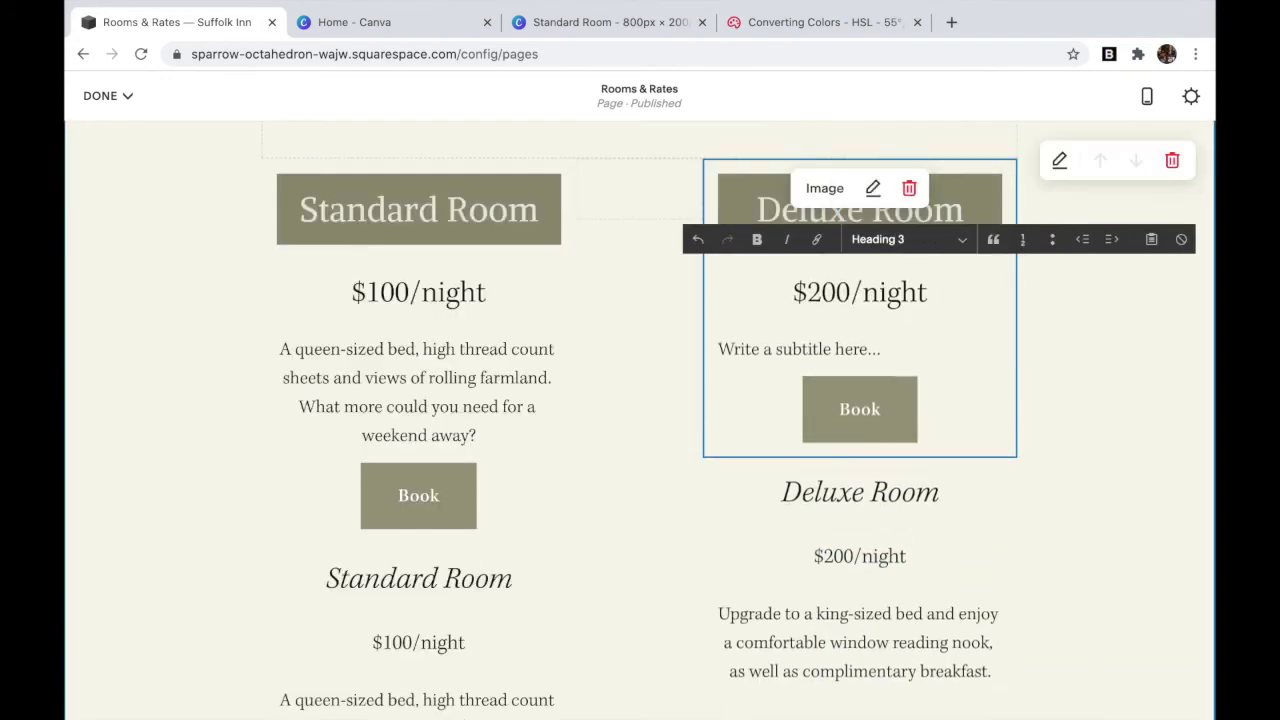
left_click(877, 351)
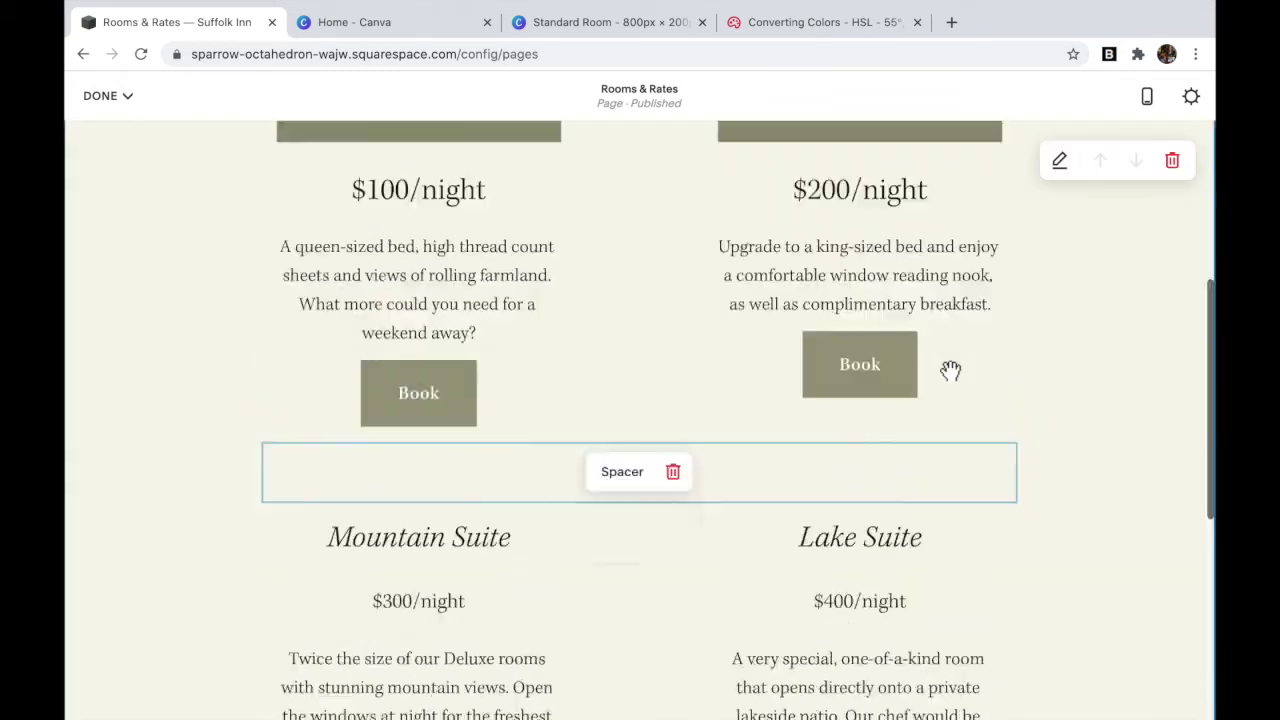
Step: Insert an image block with Mountain Suite.jpg directly above the Mountain Suite heading and set its layout to Stack
scroll(951, 369, "down", 3)
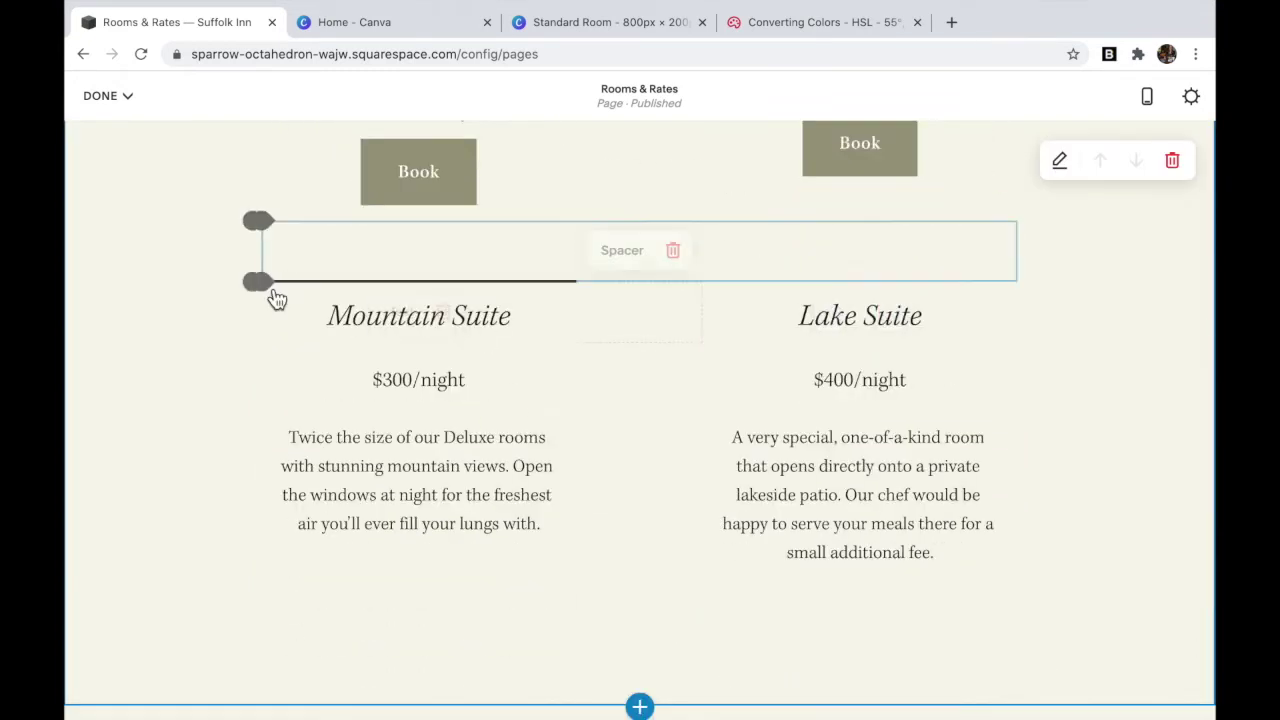
left_click(257, 280)
left_click(749, 323)
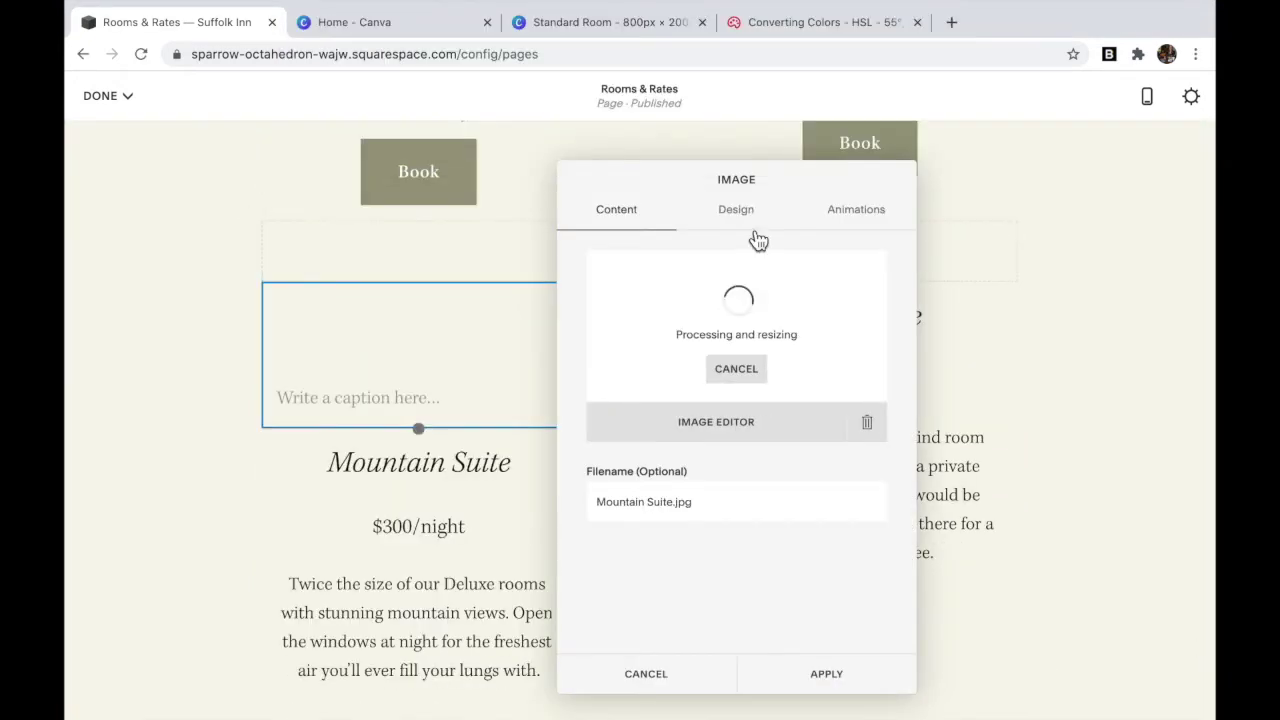
left_click(752, 222)
left_click(816, 362)
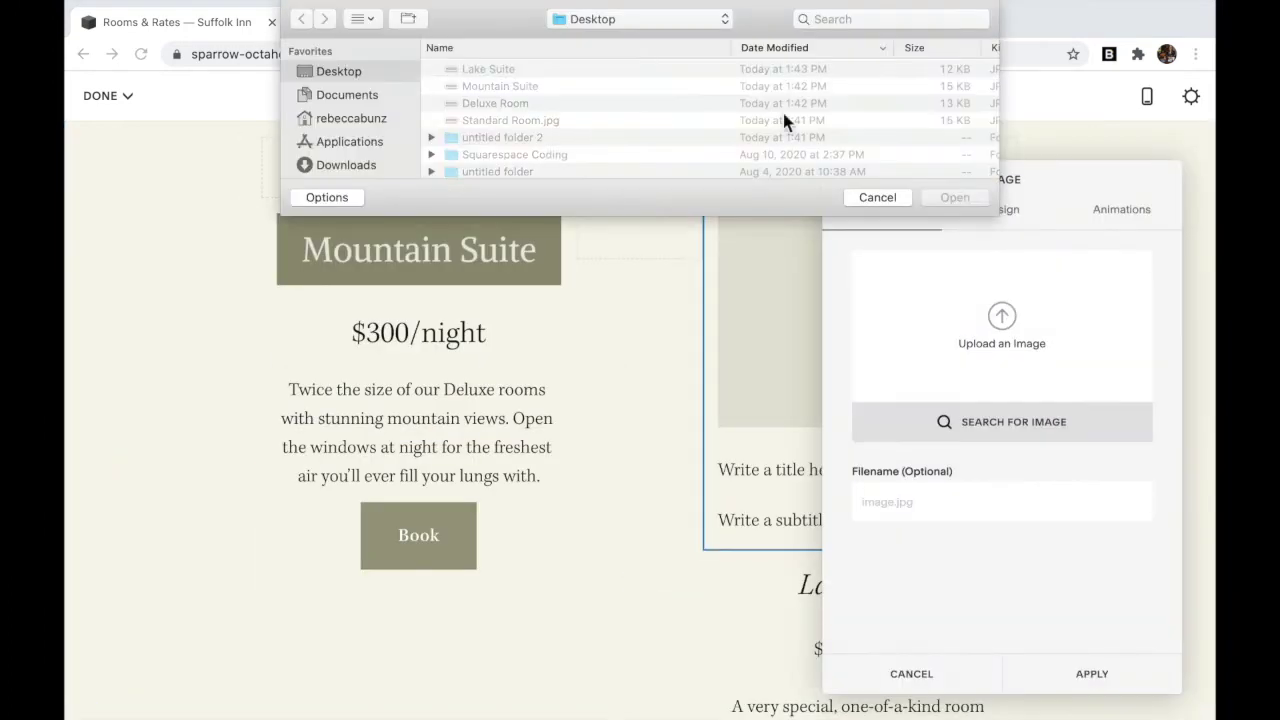
Step: Upload the Lake Suite banner from the Desktop into the new Stack block above the Lake Suite heading and label its button "Book"
double_click(785, 120)
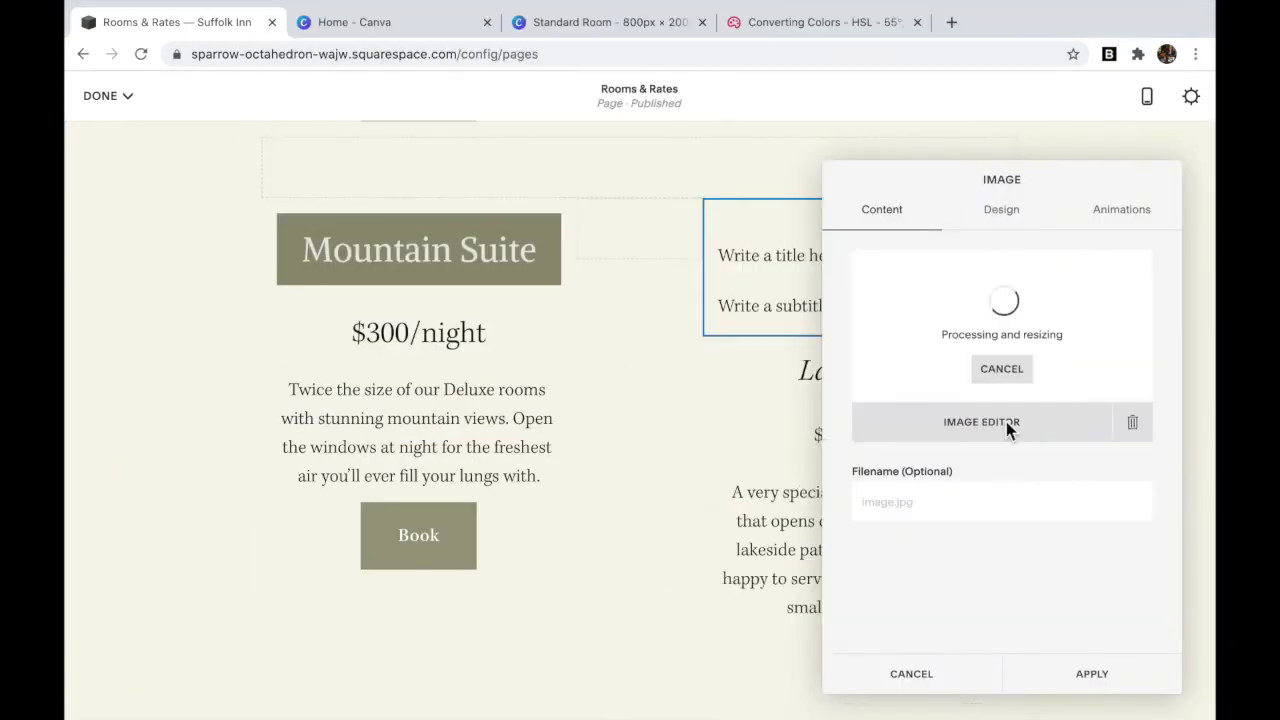
left_click(1014, 223)
left_click(1000, 605)
type("B")
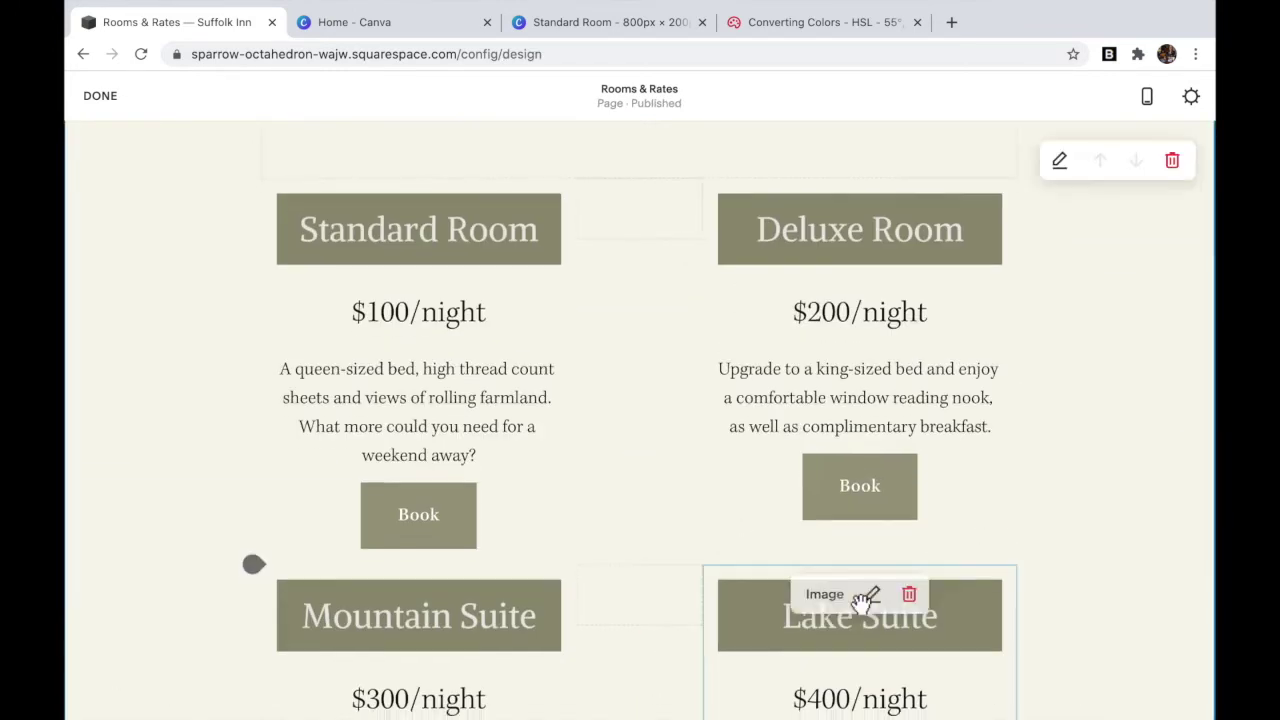
Step: Review the layout of the four room blocks, checking their banners, prices, descriptions and booking buttons
scroll(862, 605, "down", 4)
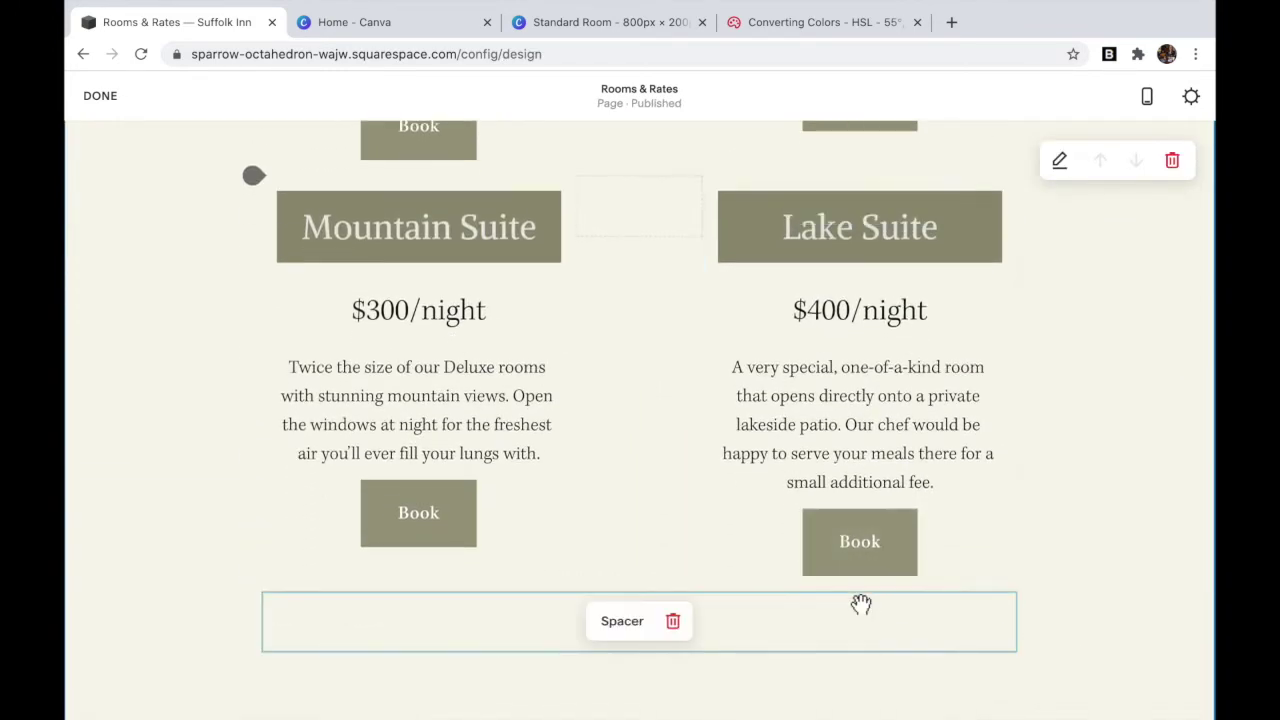
scroll(862, 605, "up", 1)
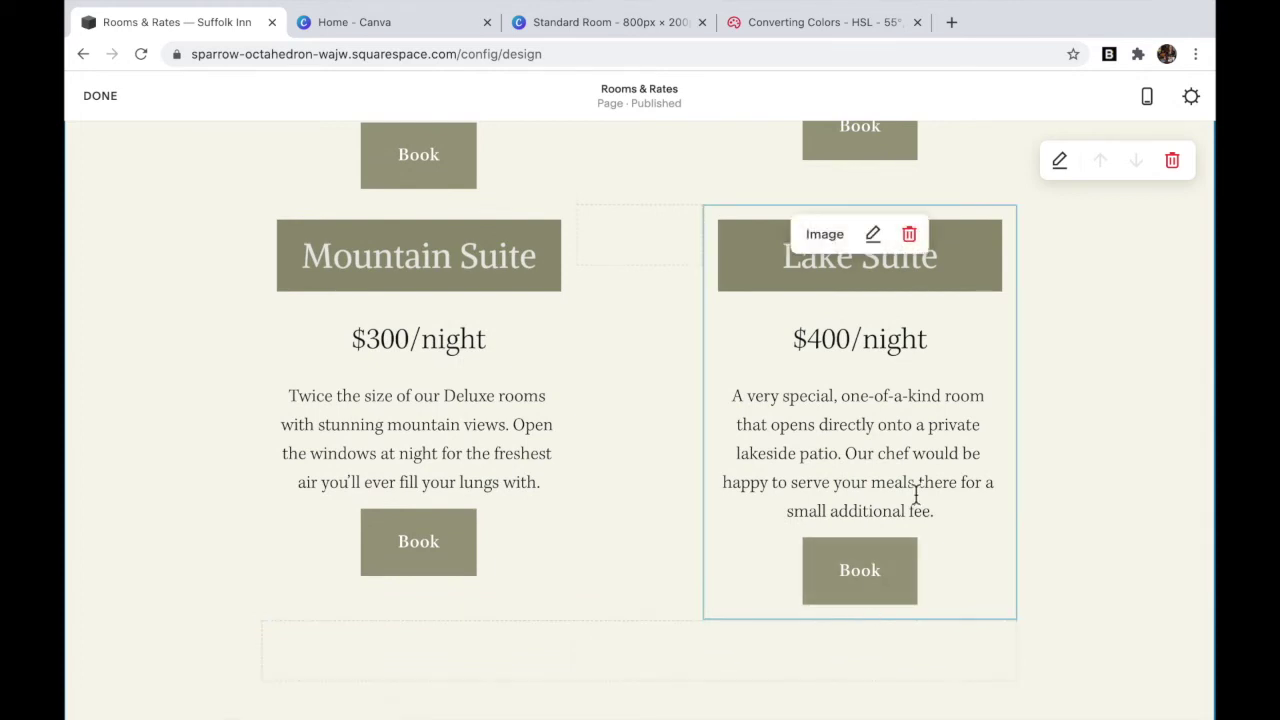
scroll(914, 490, "up", 3)
scroll(914, 490, "up", 2)
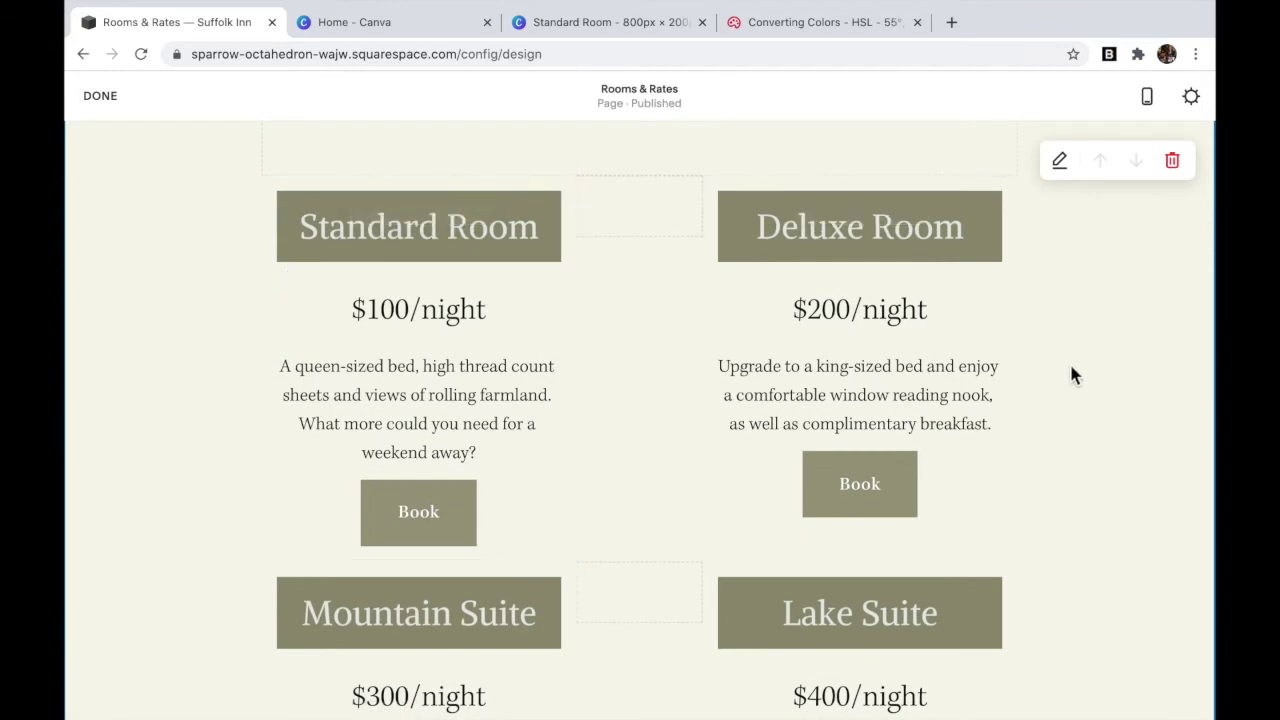
scroll(1071, 370, "down", 2)
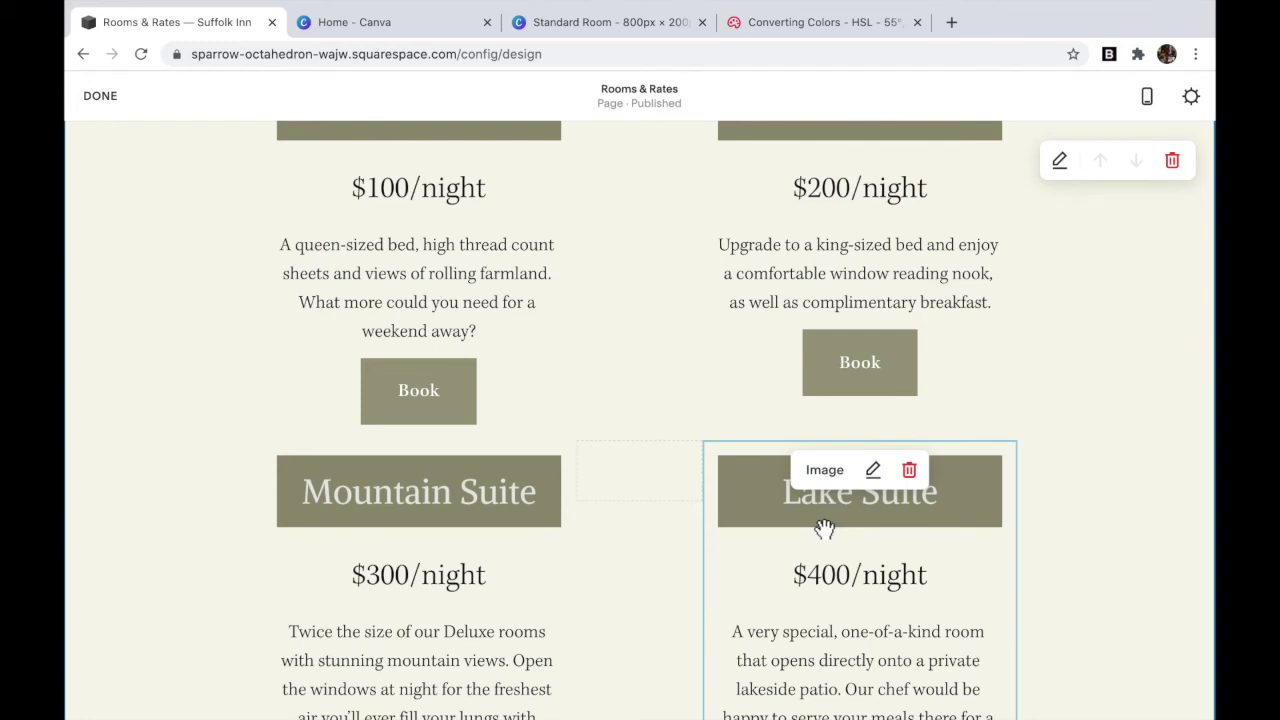
scroll(877, 617, "up", 1)
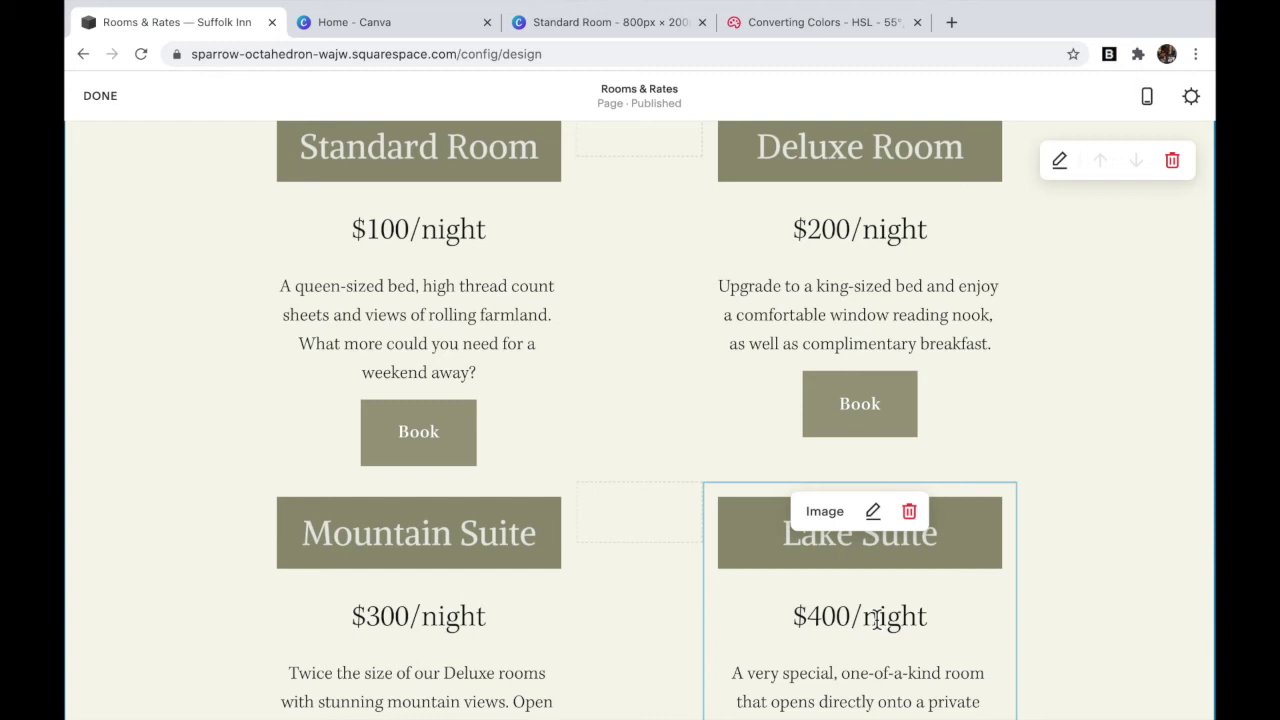
scroll(815, 400, "up", 2)
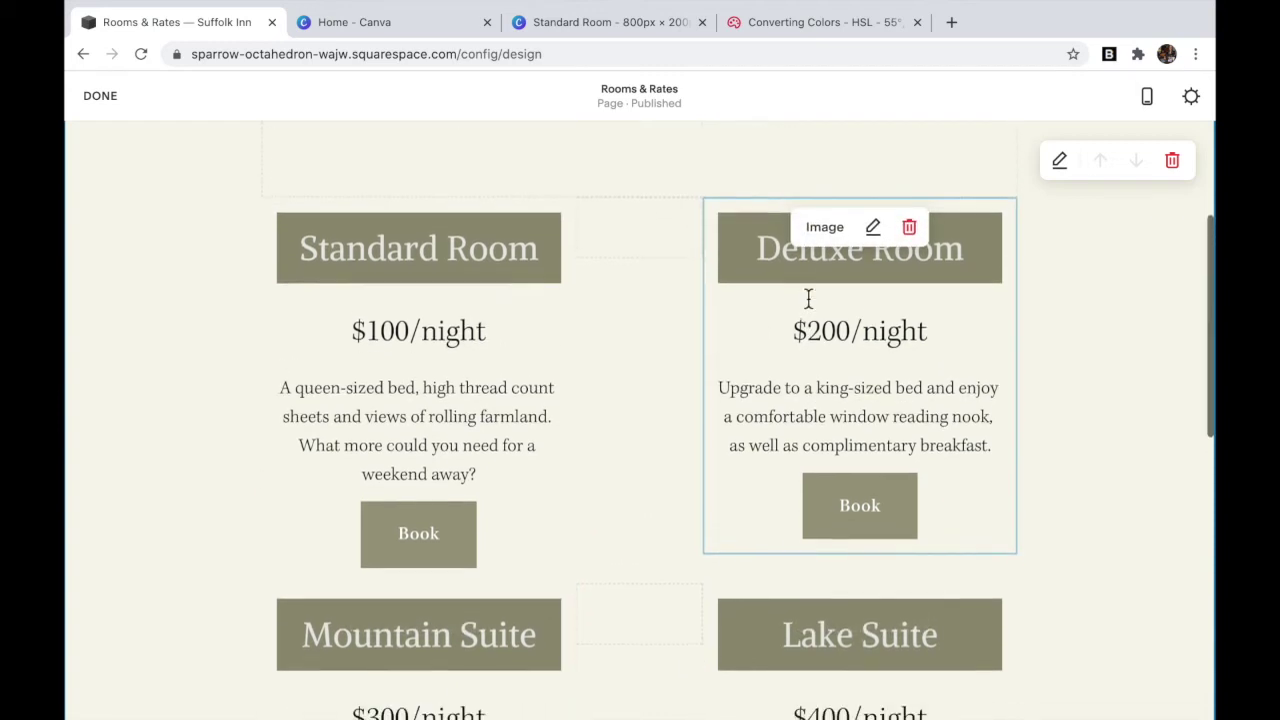
scroll(808, 298, "down", 1)
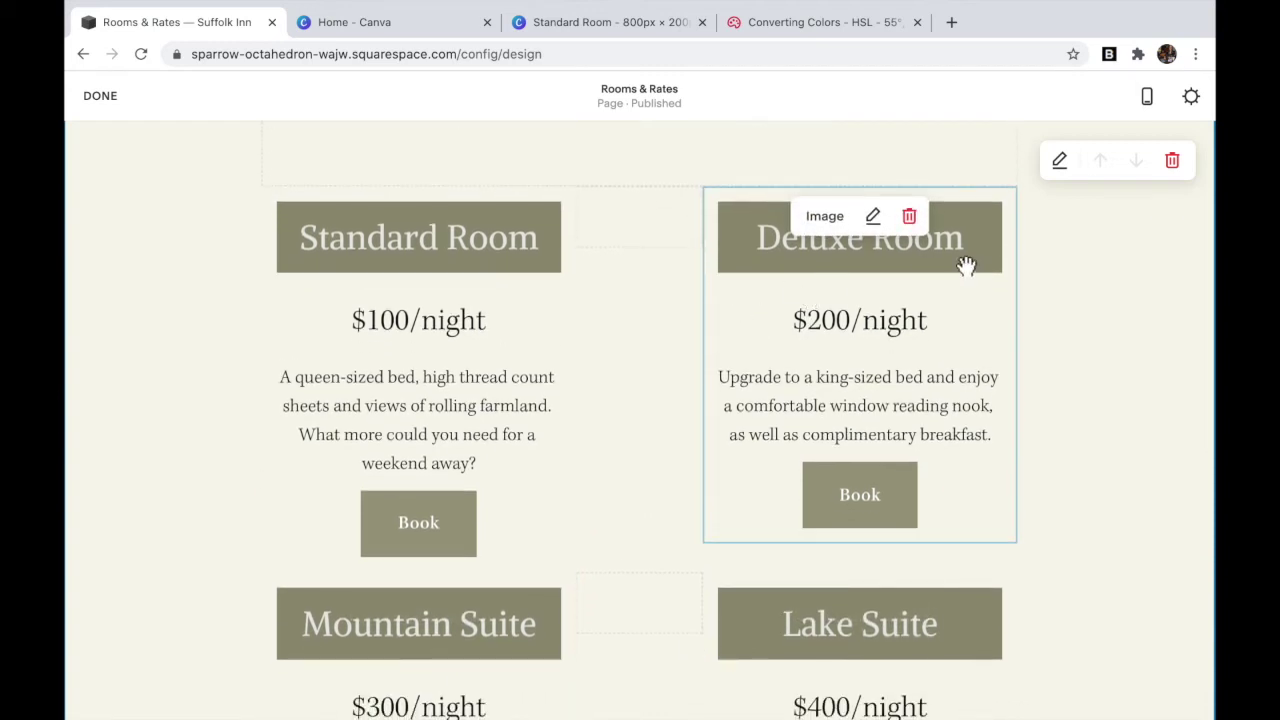
scroll(970, 268, "up", 2)
Step: Set the section's content width to L and remove the spacers between the Standard and Deluxe rooms and beneath the Rooms & Rates heading
left_click(1062, 162)
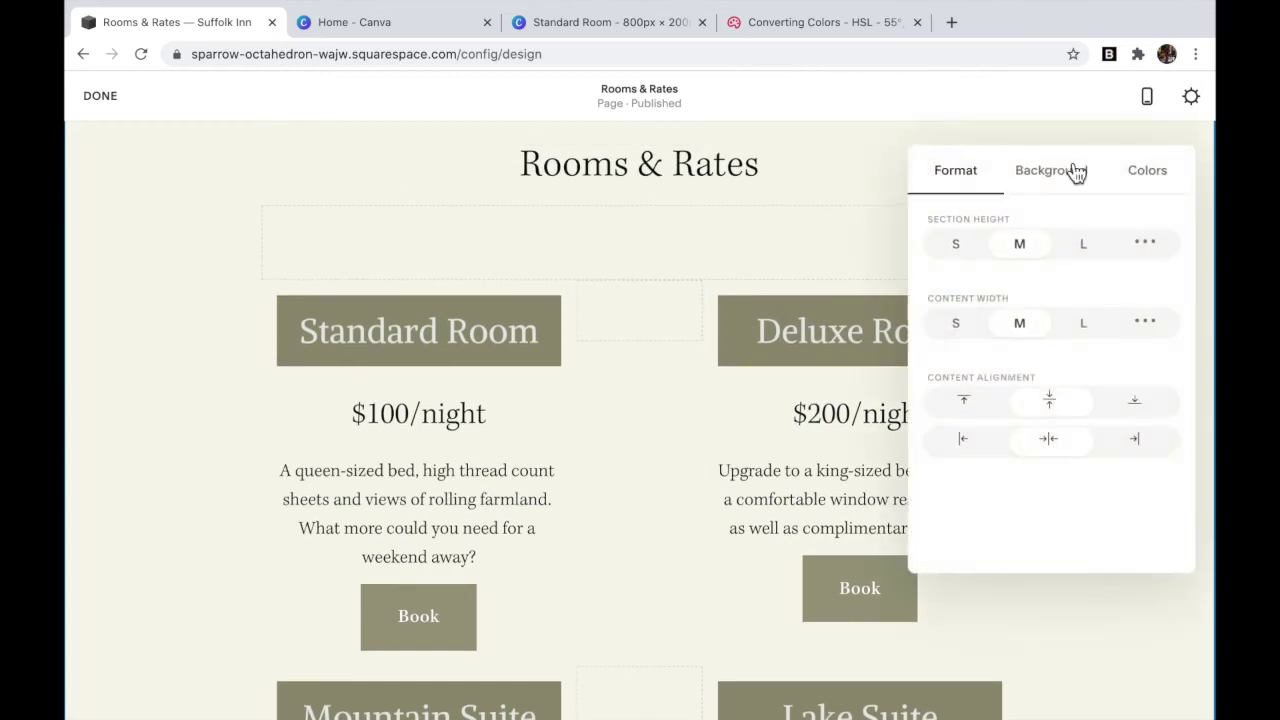
left_click(1089, 326)
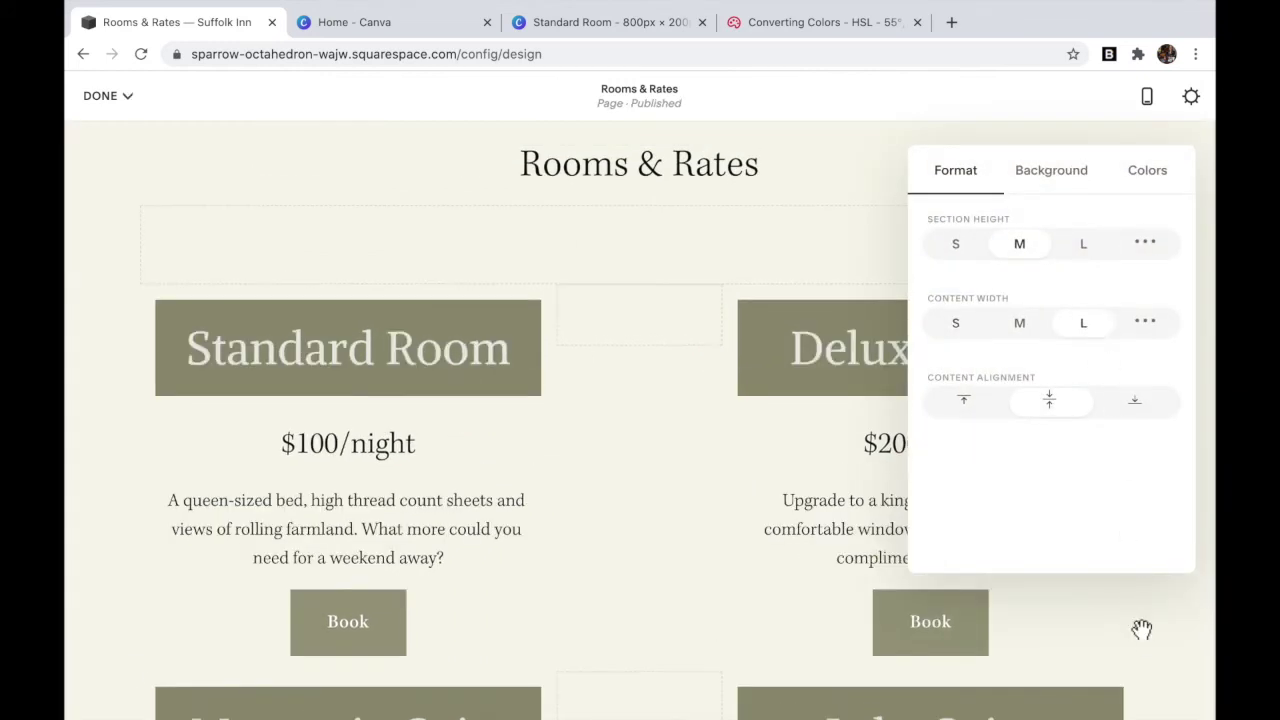
left_click(700, 330)
left_click(678, 318)
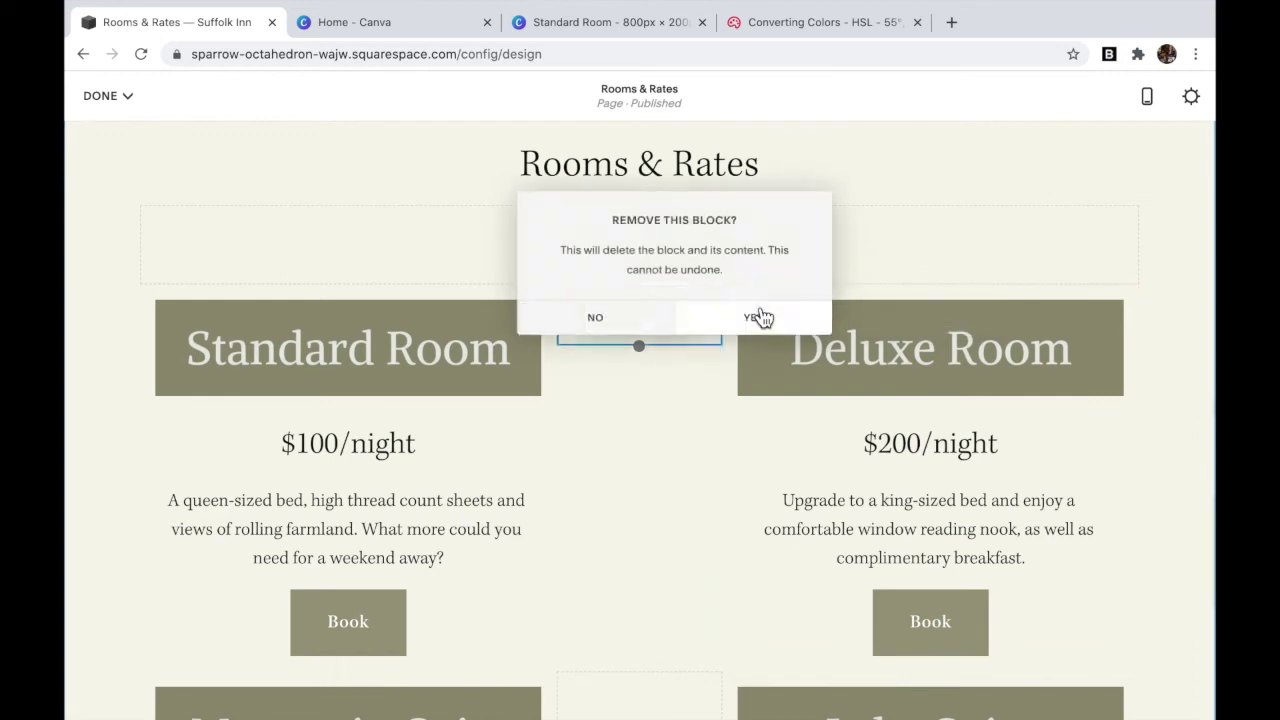
left_click(760, 317)
left_click(690, 245)
left_click(678, 241)
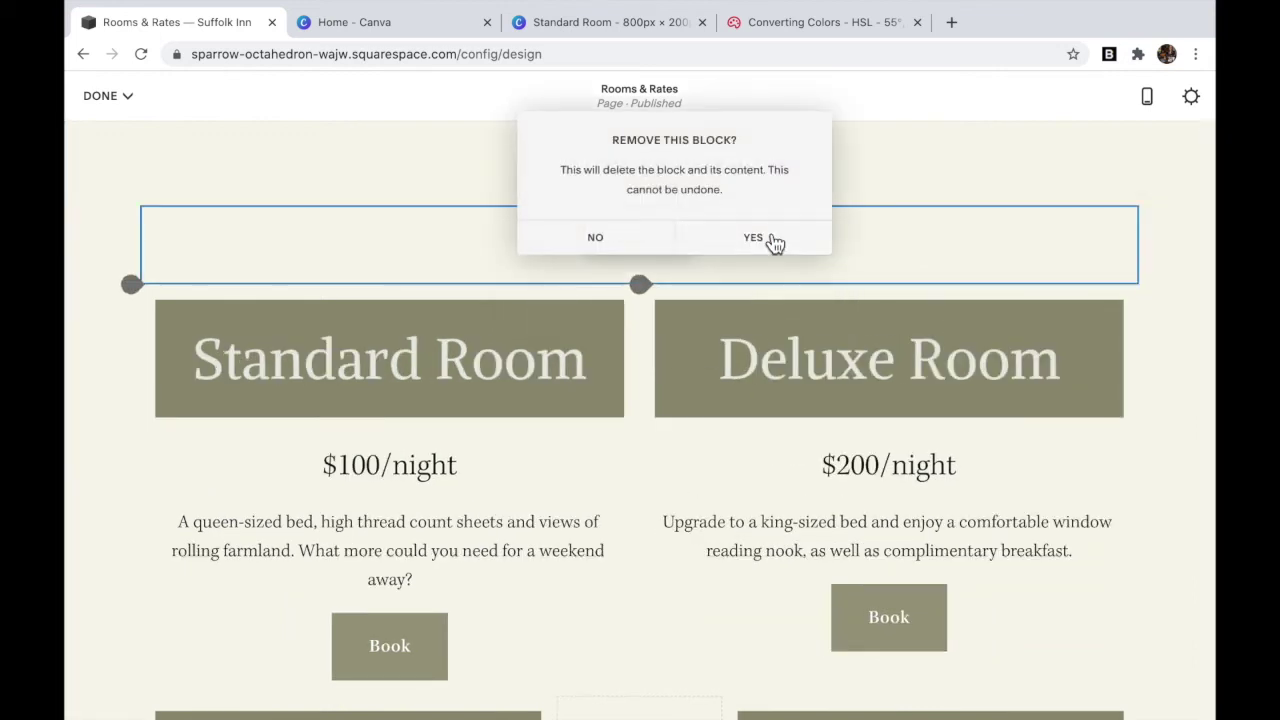
left_click(775, 244)
Step: Move the Mountain Suite and Lake Suite blocks beside Deluxe Room so all four rooms form one row
scroll(560, 540, "down", 2)
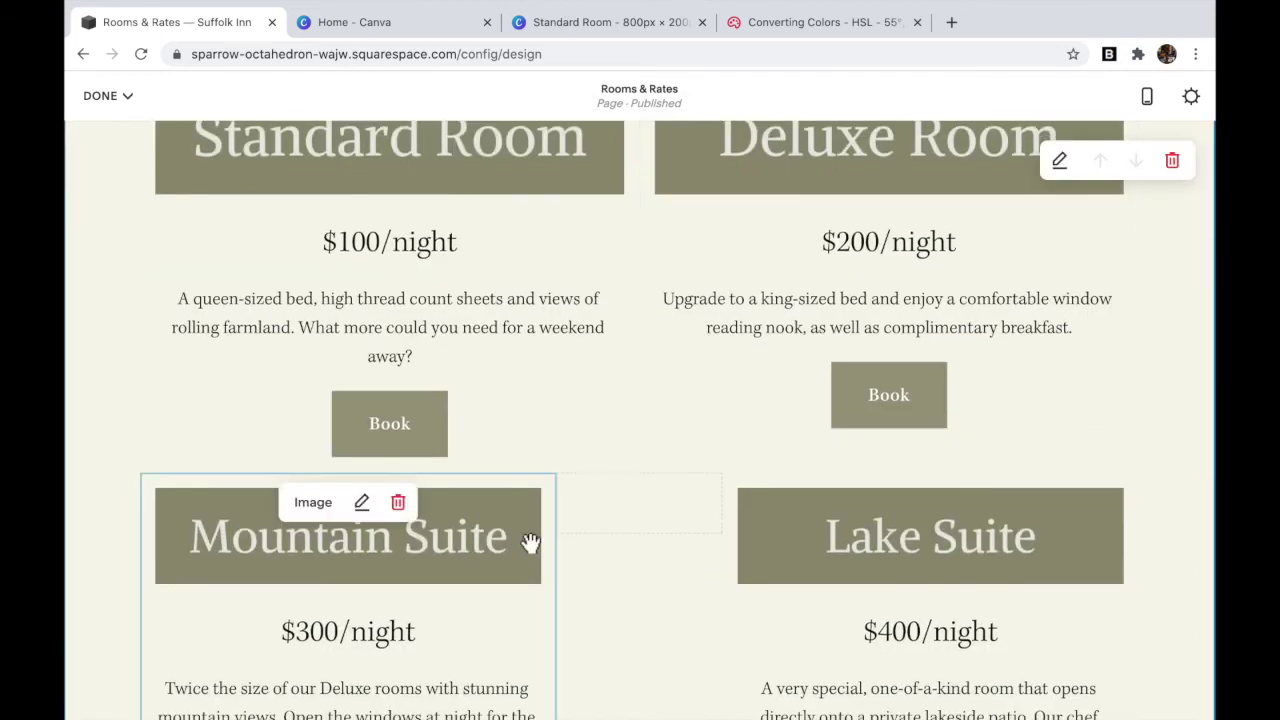
left_click_drag(530, 542, 1086, 228)
left_click_drag(908, 574, 1100, 263)
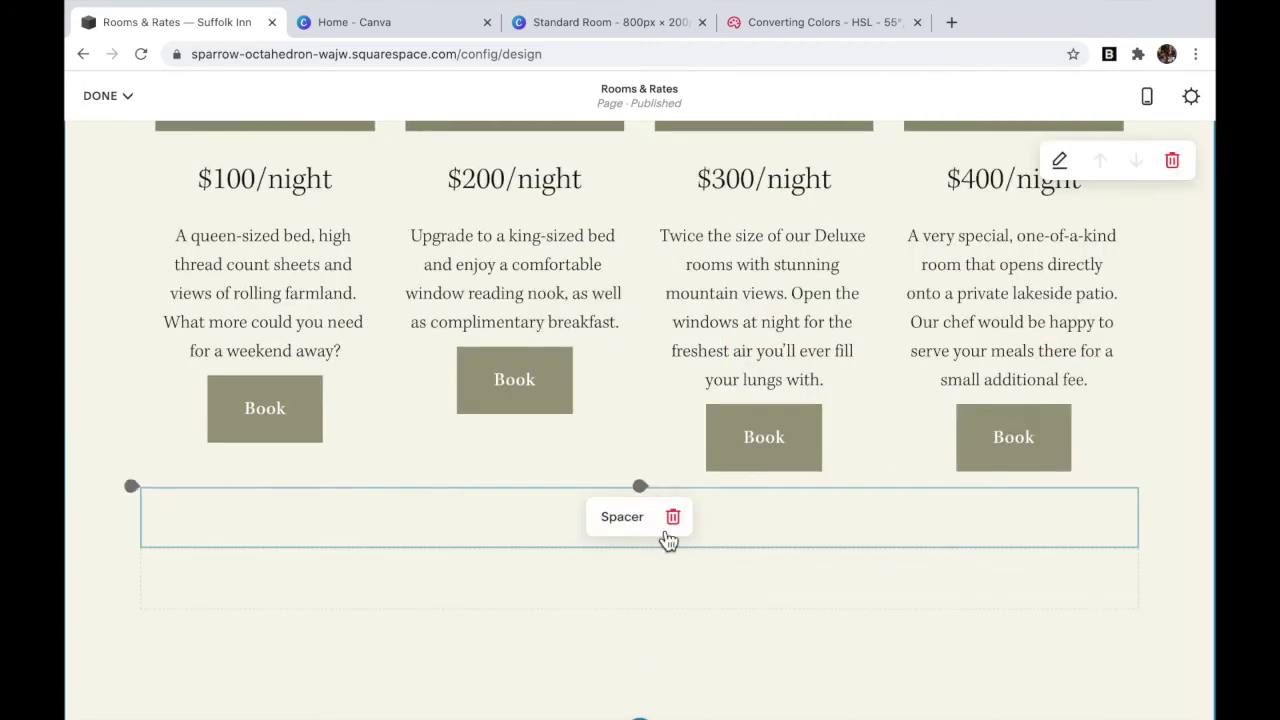
Step: Remove the two full-width spacers beneath the row of room blocks
left_click(672, 520)
left_click(750, 523)
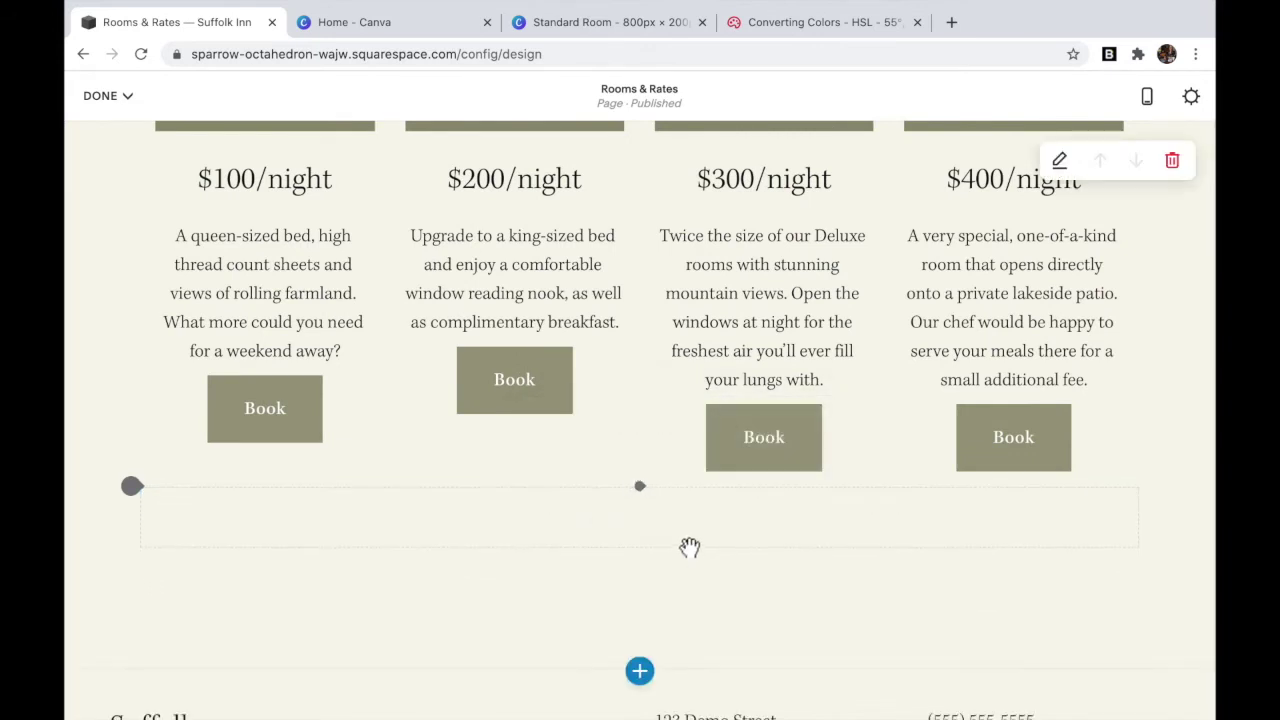
left_click(675, 519)
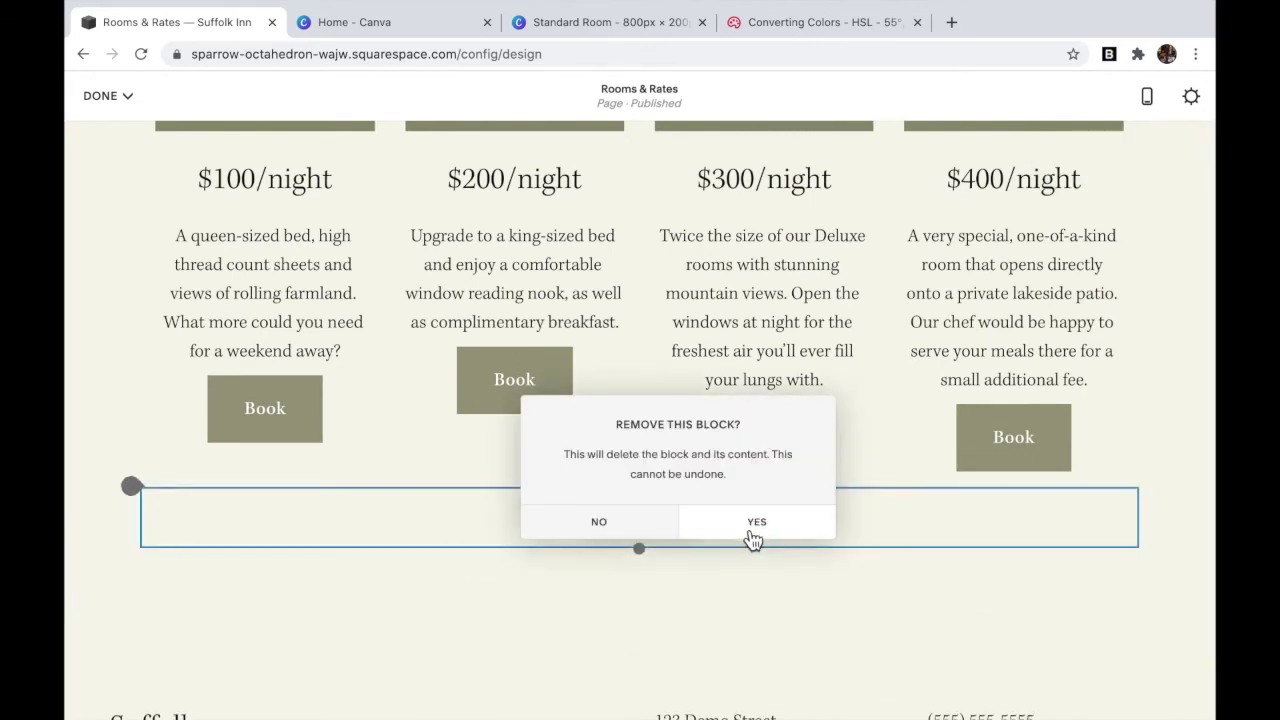
left_click(752, 527)
scroll(777, 394, "up", 2)
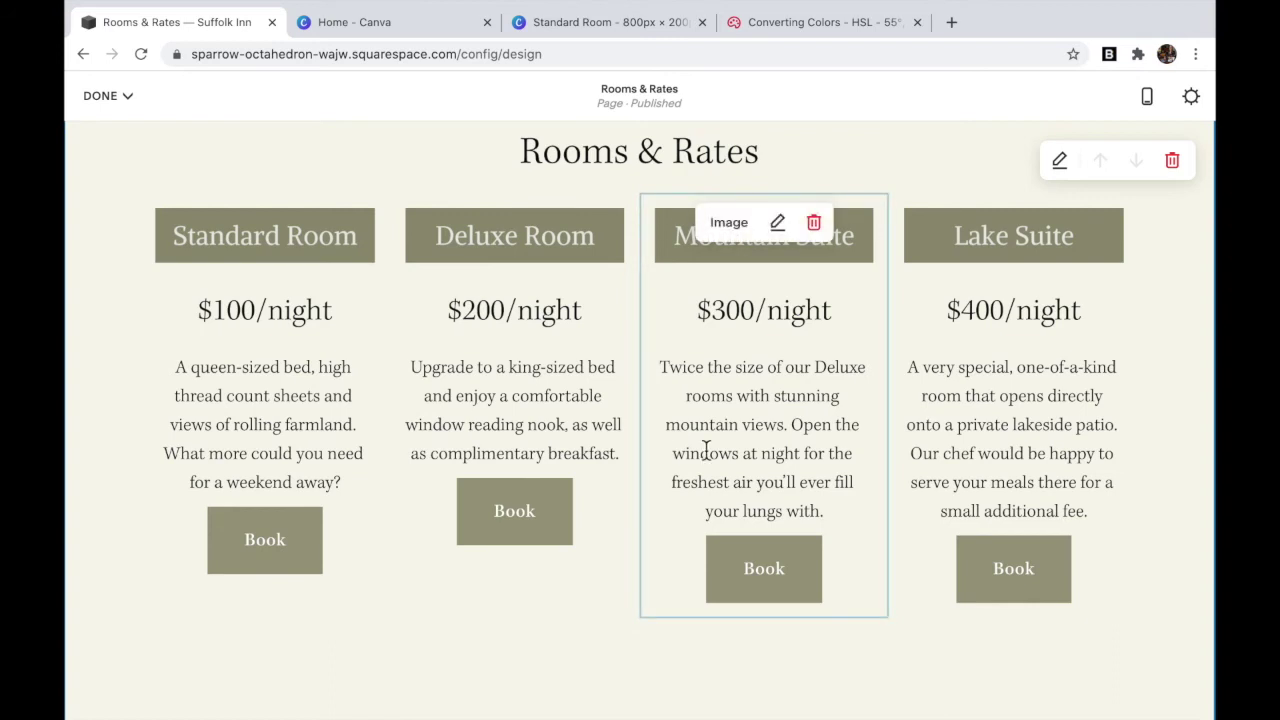
Step: Align the Book buttons by adding two blank lines after the Deluxe Room description and one after the Standard Room description
left_click(619, 453)
key("Return")
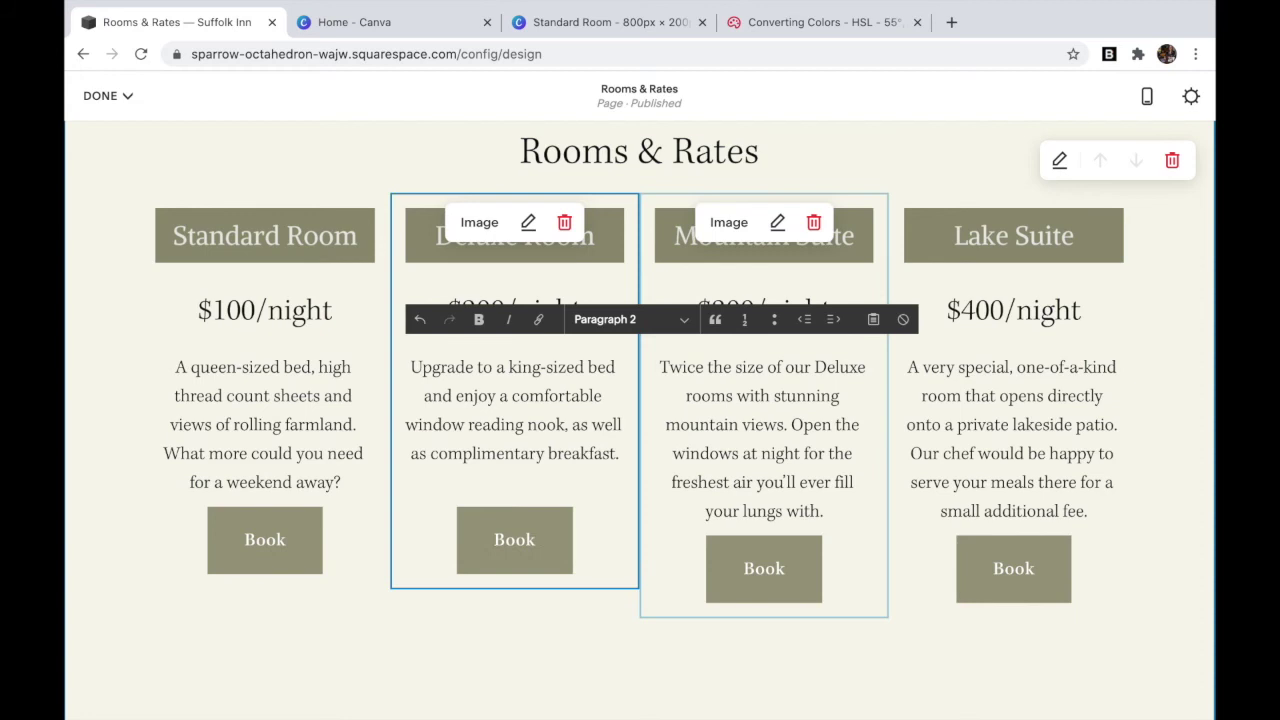
key("Return")
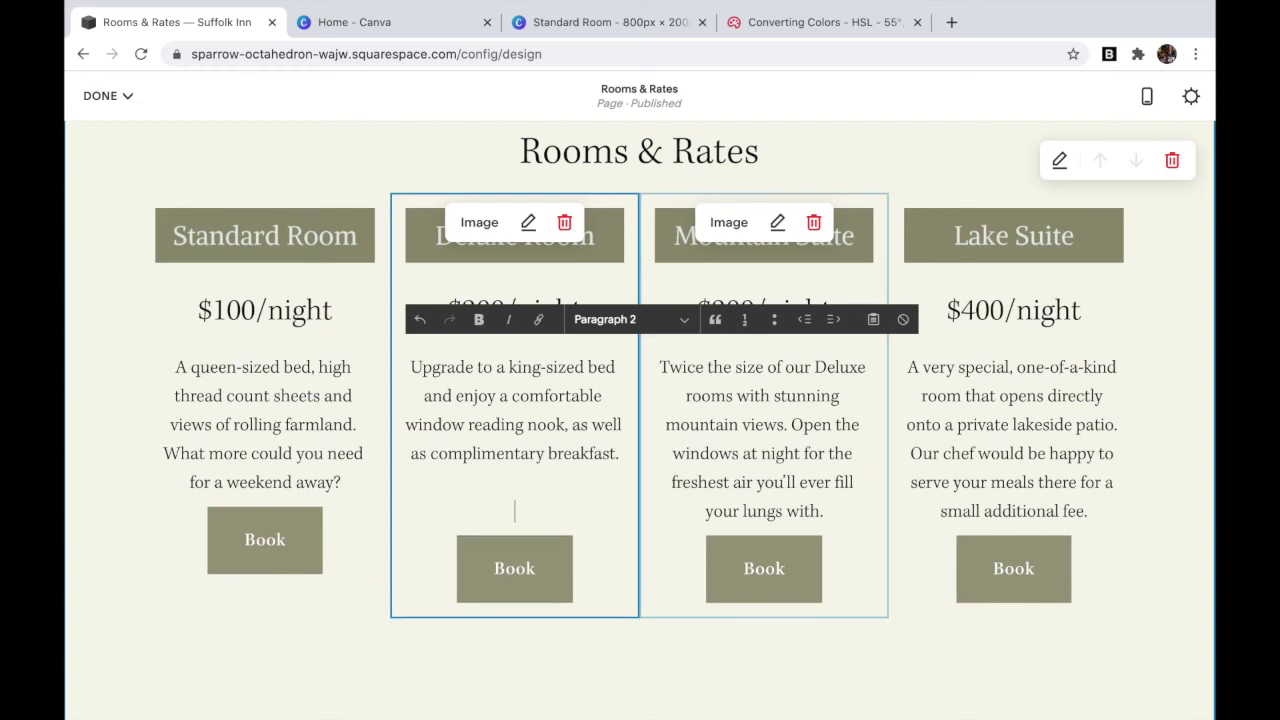
left_click(352, 483)
key("Return")
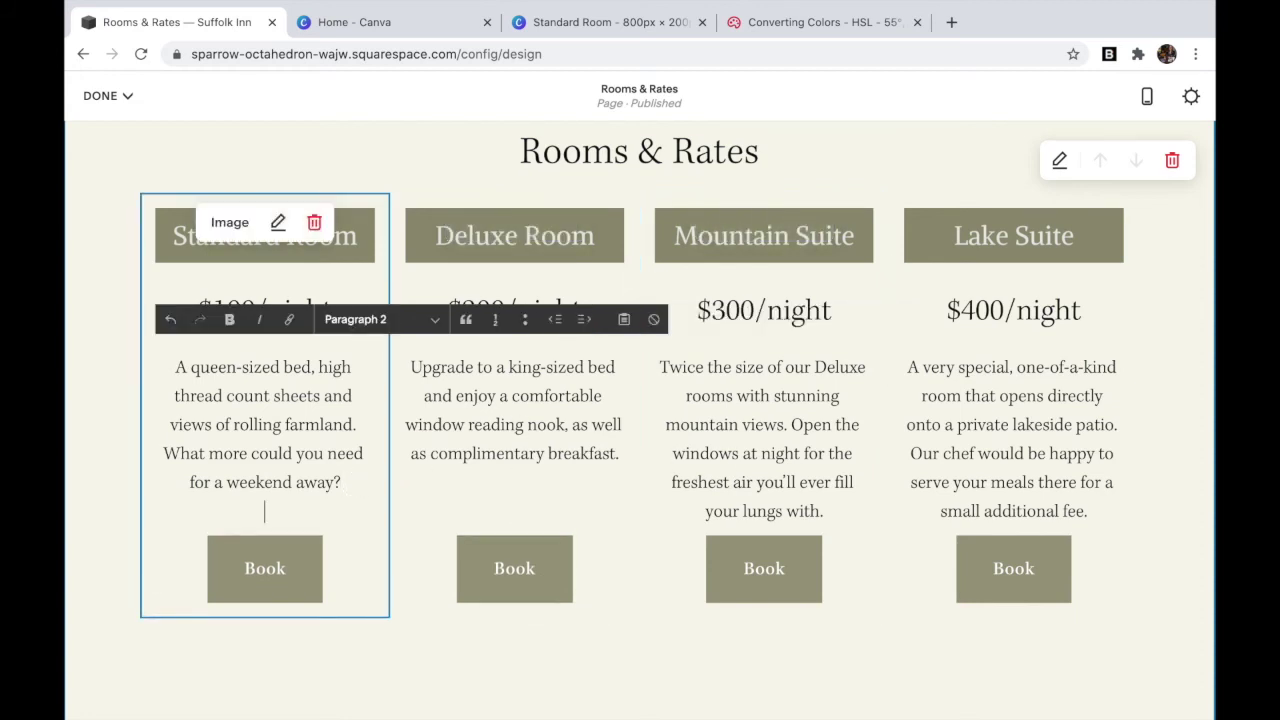
left_click(1170, 581)
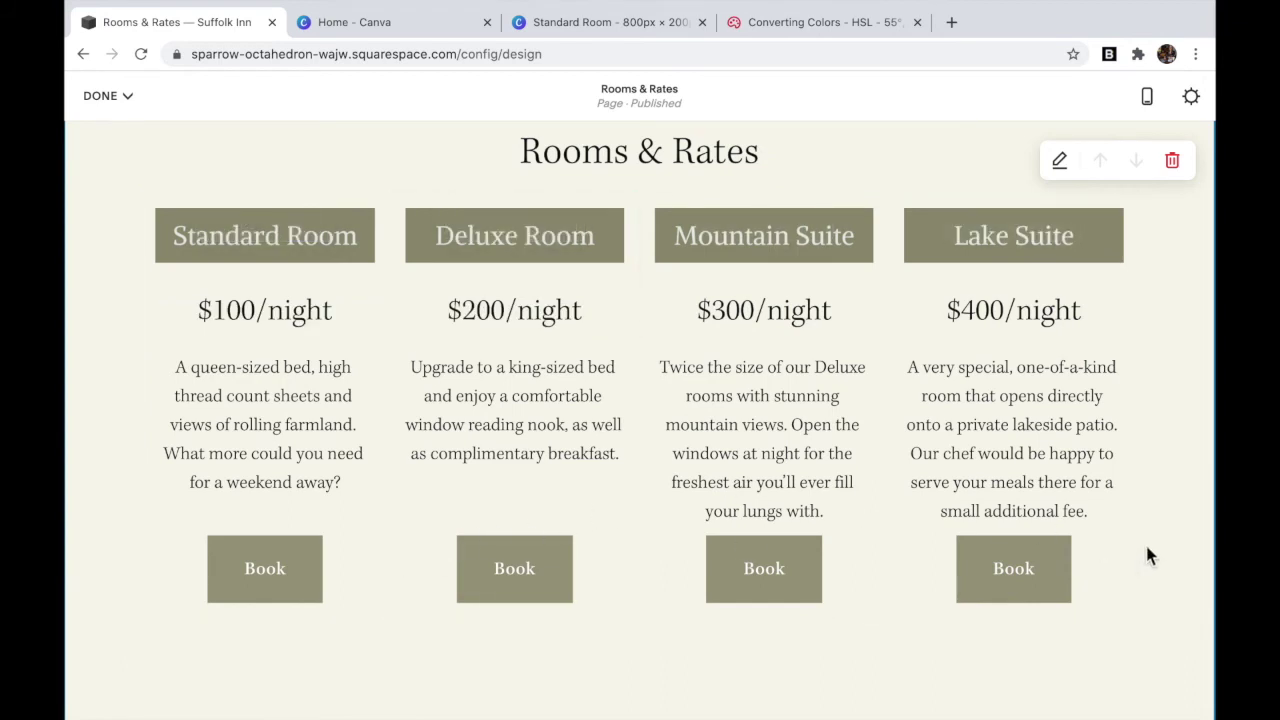
Step: Check the aligned four-room row and save the Rooms & Rates page edits
scroll(1146, 548, "up", 3)
scroll(1146, 548, "down", 4)
scroll(1146, 548, "up", 2)
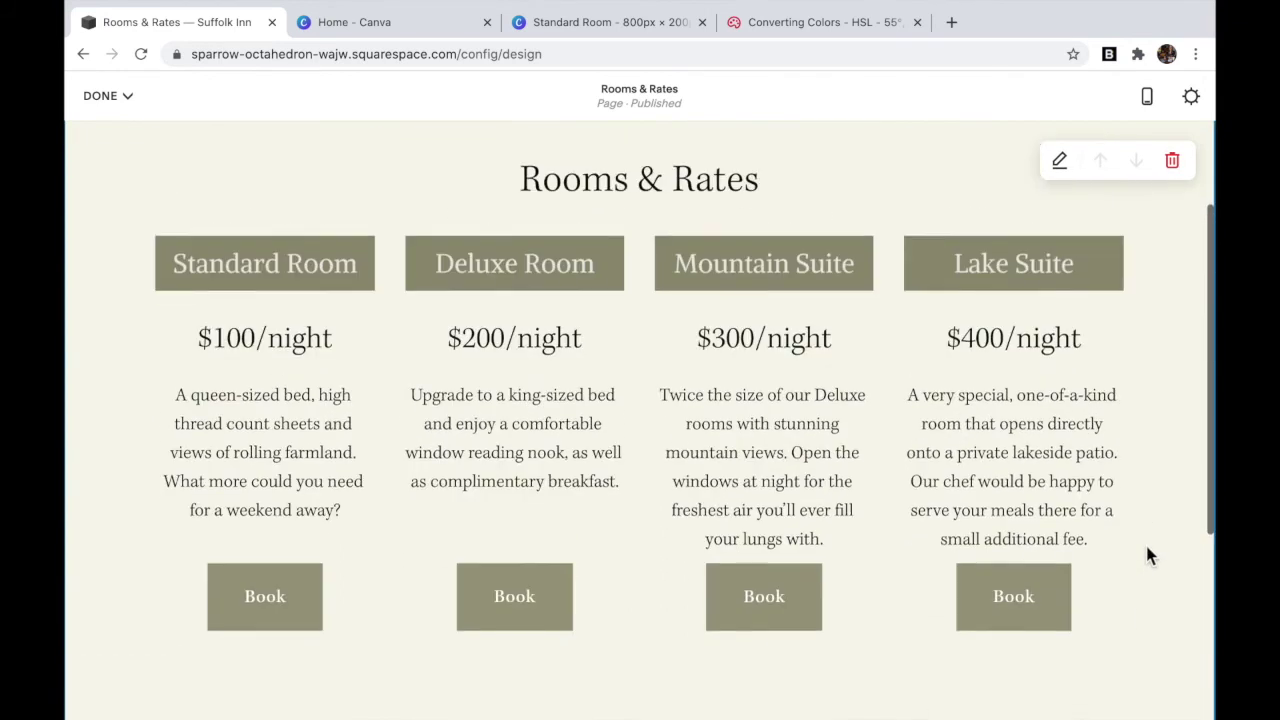
left_click(102, 95)
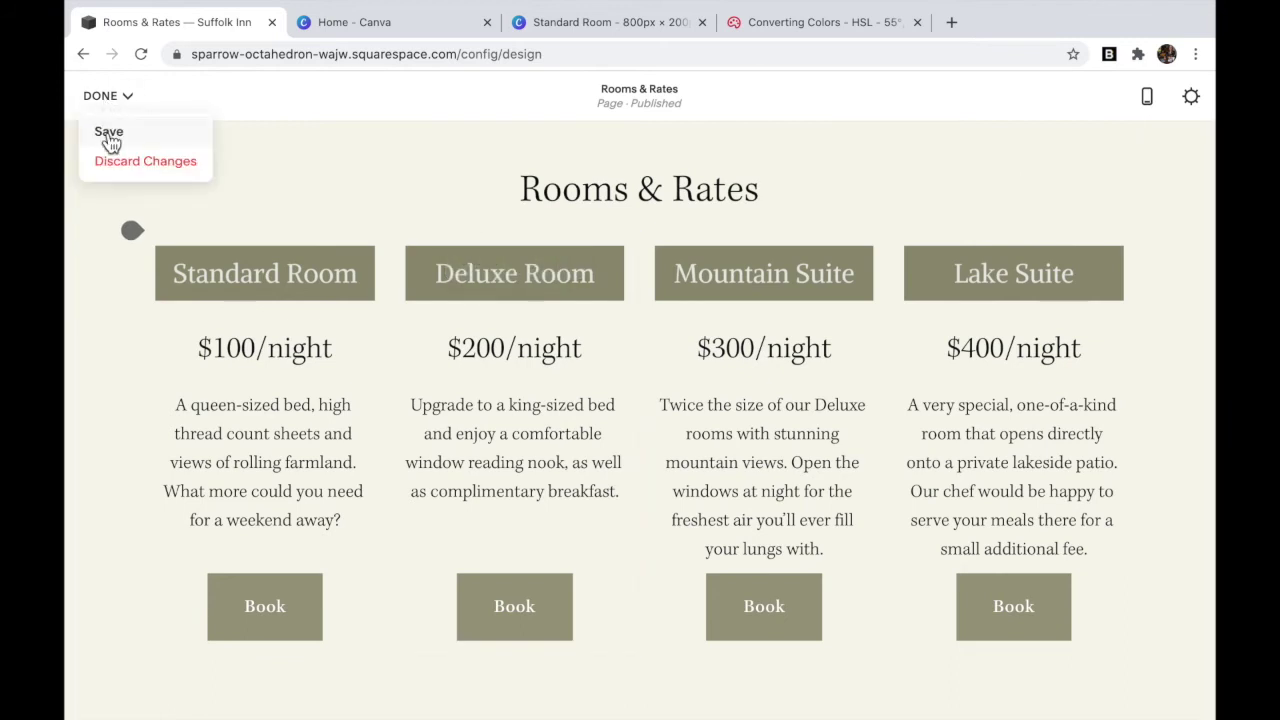
left_click(109, 132)
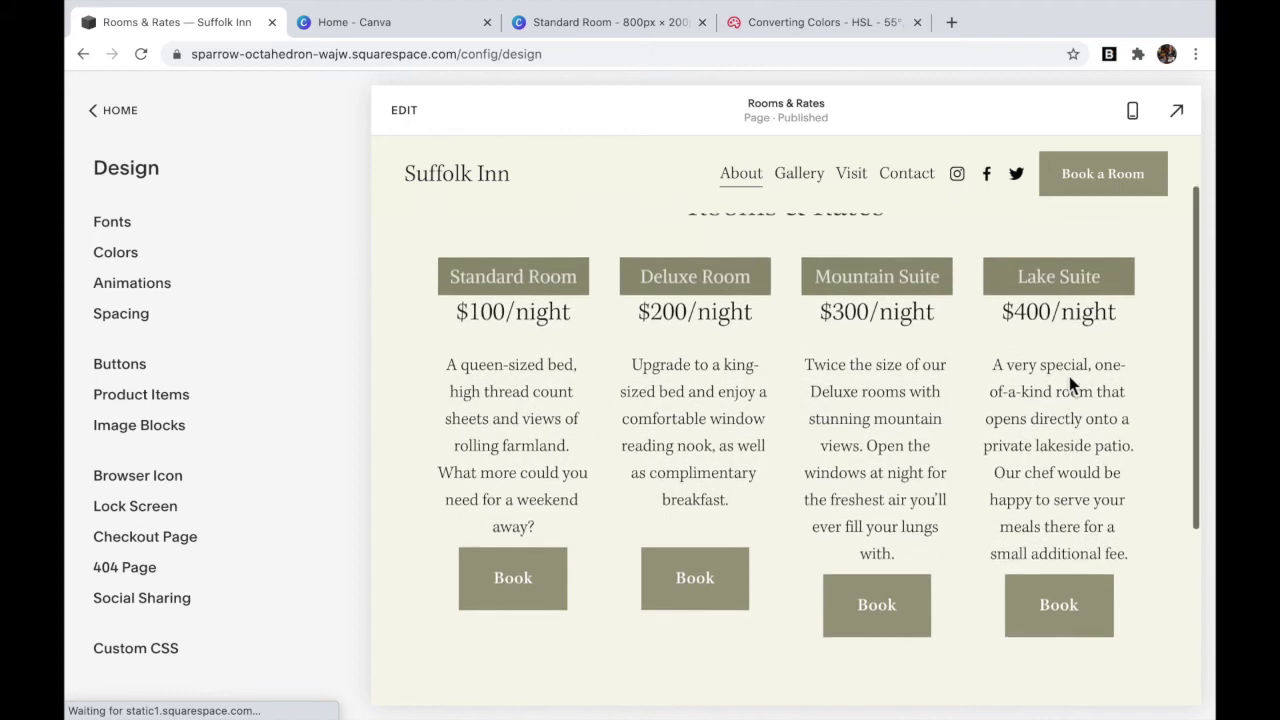
Step: In the site-wide Image Blocks styles, set the Stack layout's Image Separation to 10%
scroll(1069, 376, "down", 3)
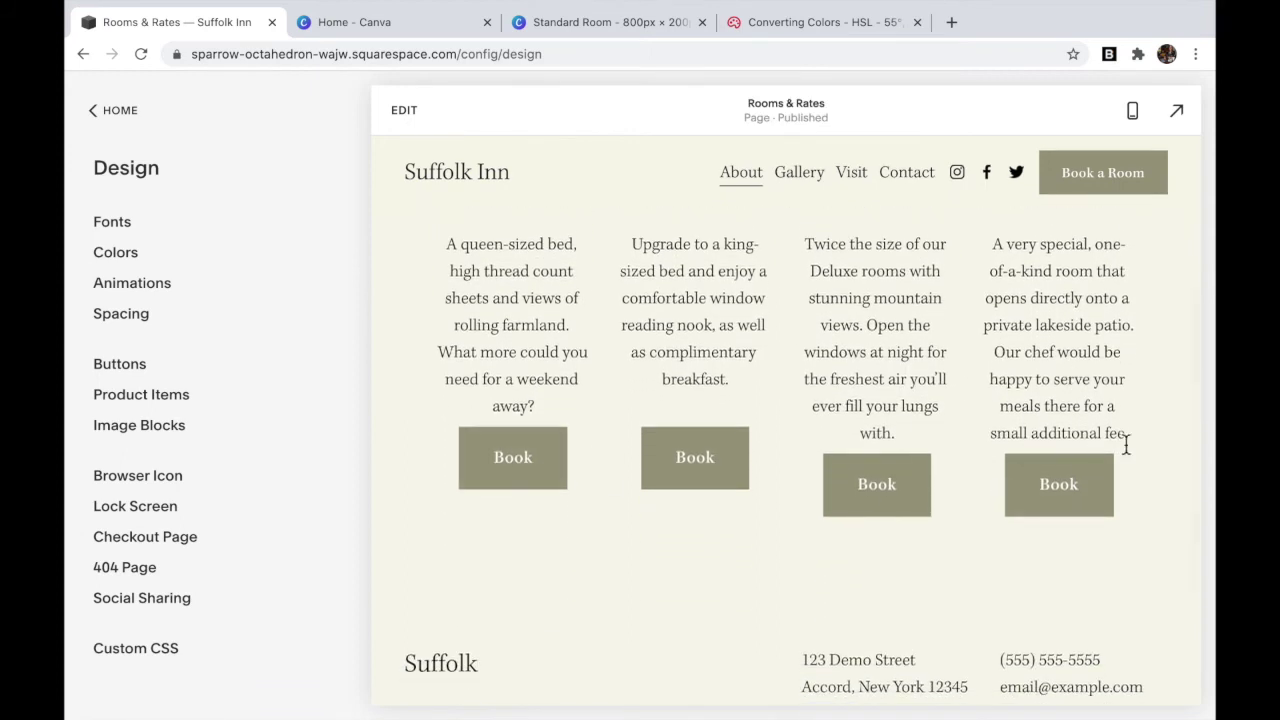
scroll(1084, 410, "up", 3)
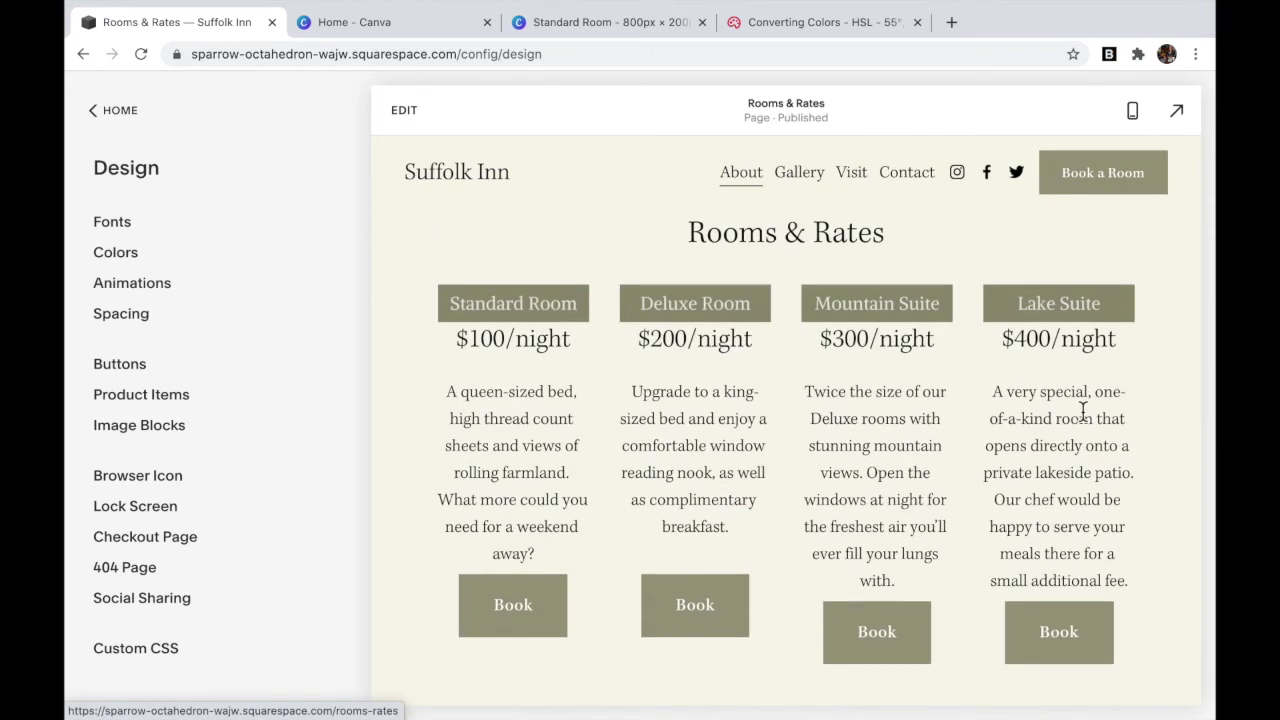
scroll(1083, 410, "down", 1)
scroll(1086, 417, "up", 1)
scroll(1084, 418, "down", 1)
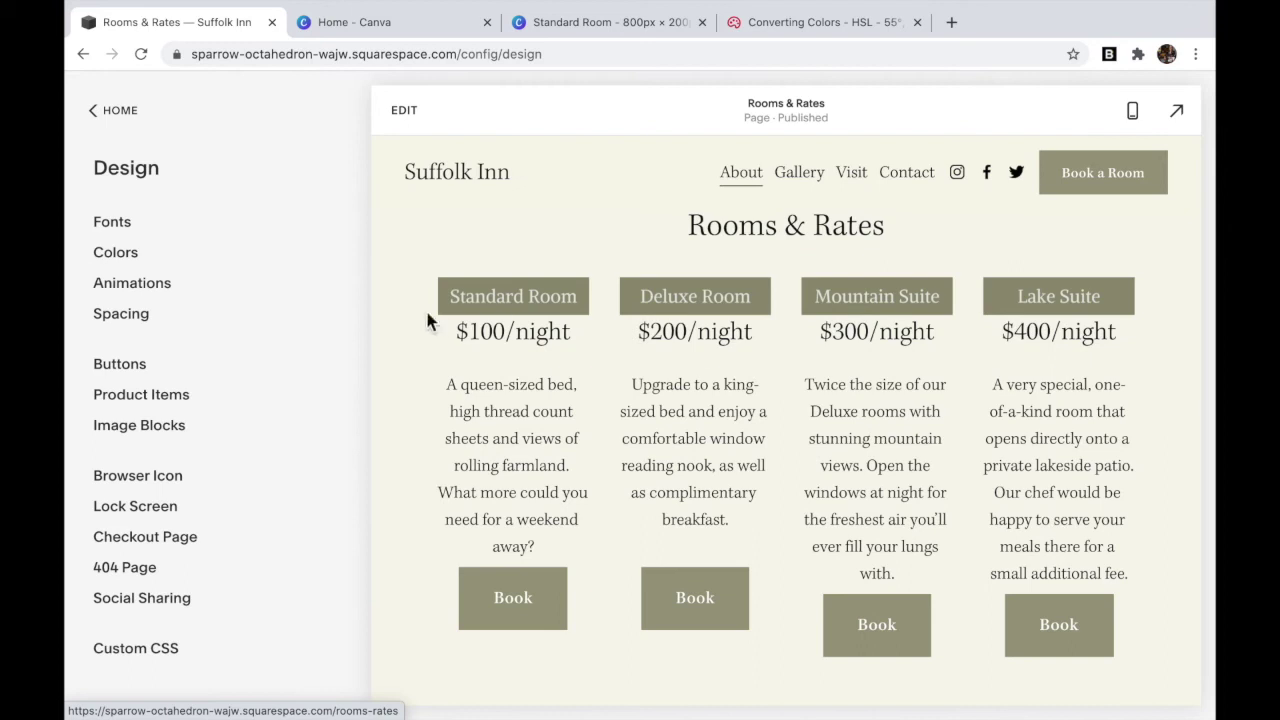
left_click(160, 441)
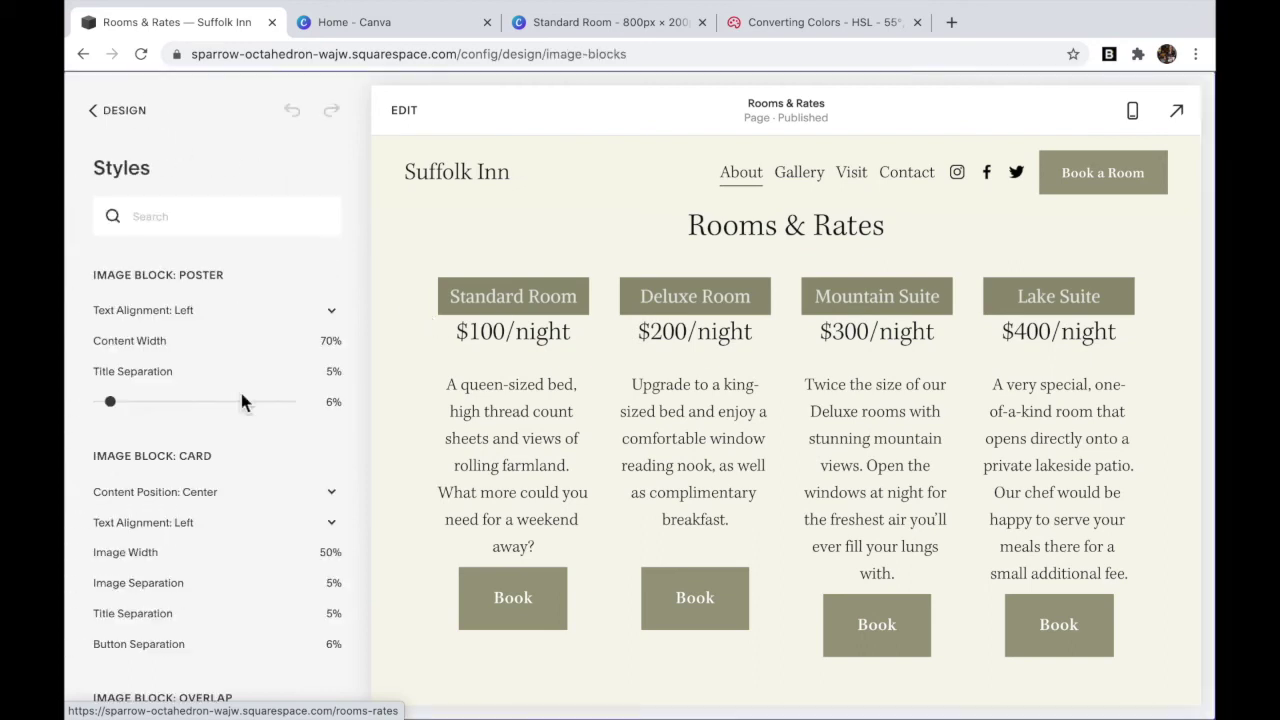
scroll(241, 396, "down", 10)
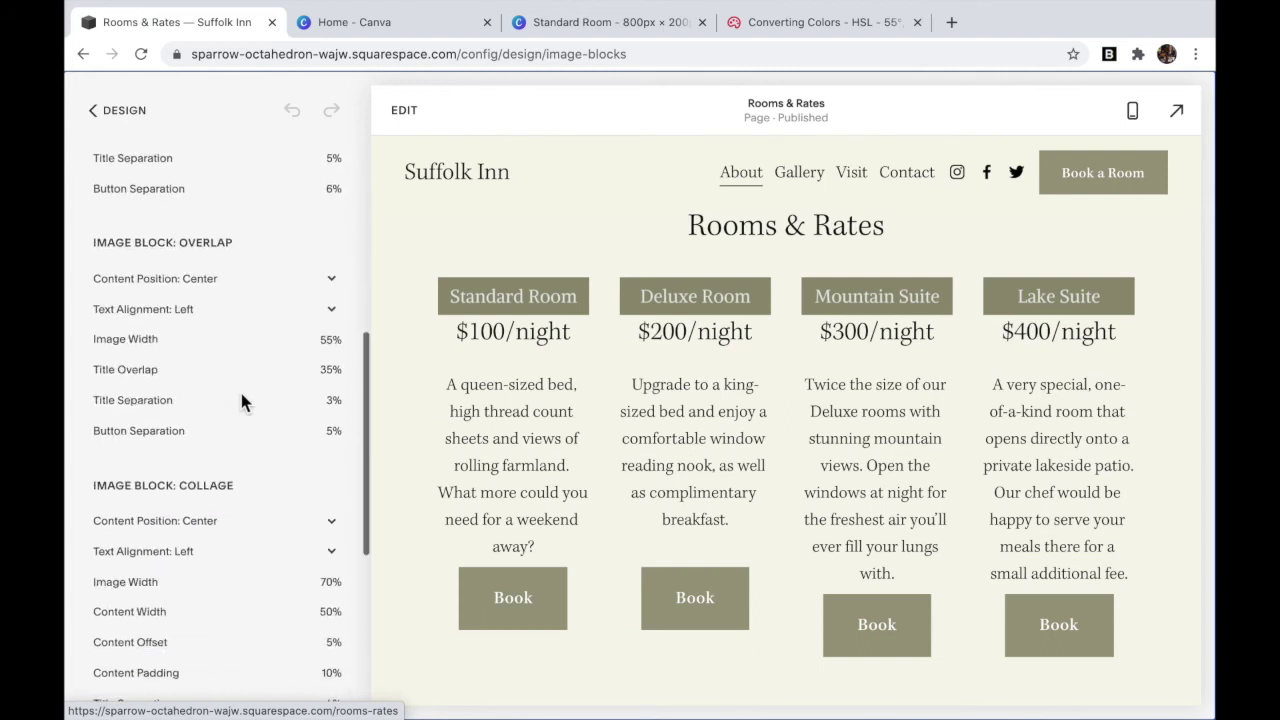
mouse_move(211, 514)
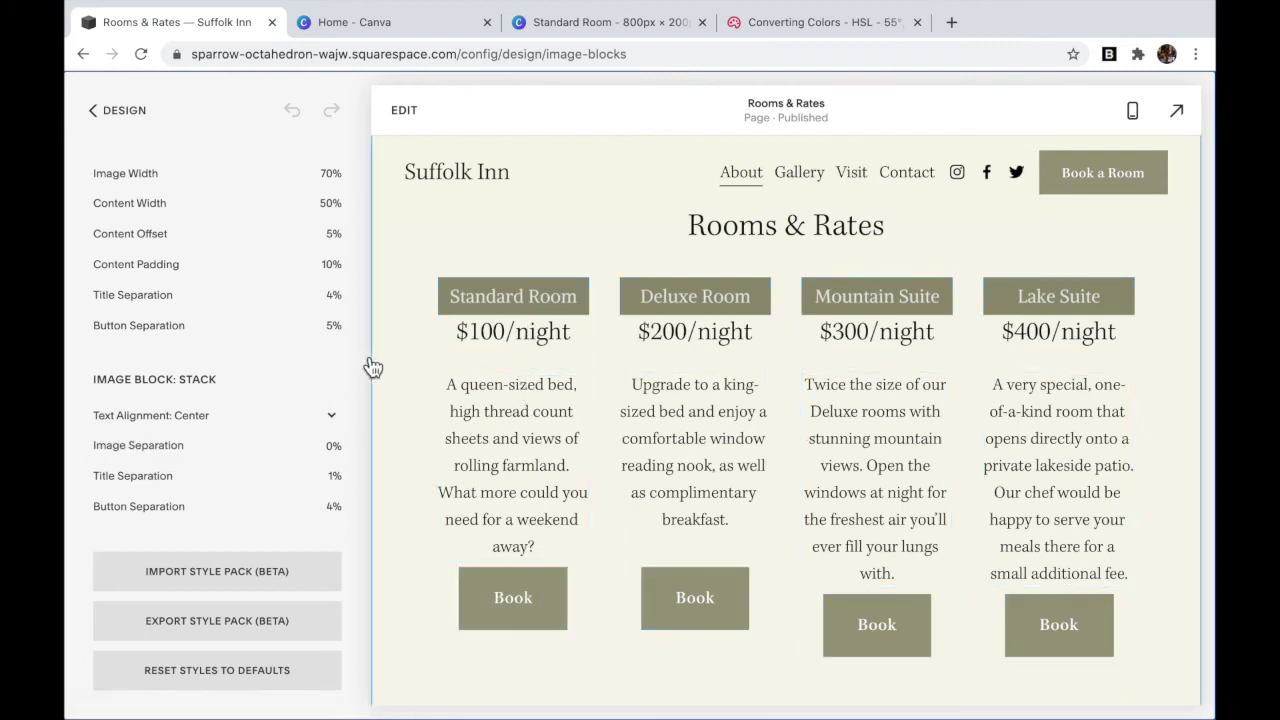
mouse_move(191, 442)
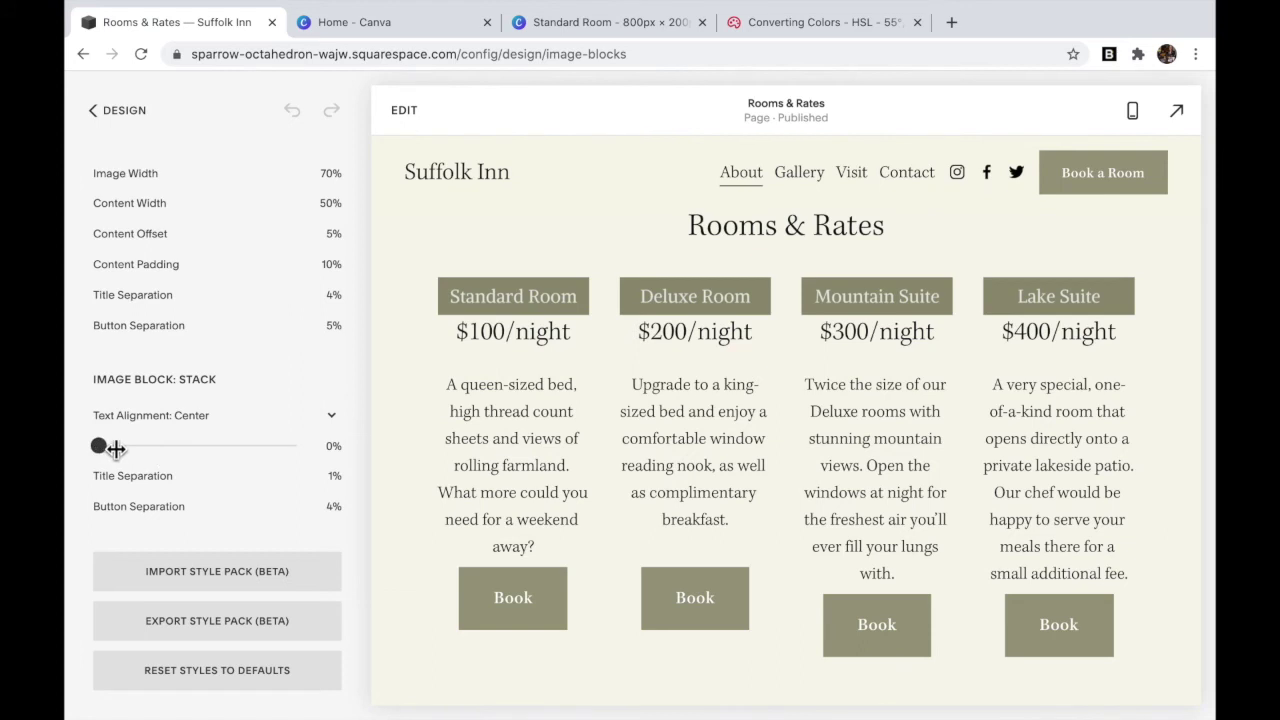
left_click_drag(119, 449, 117, 449)
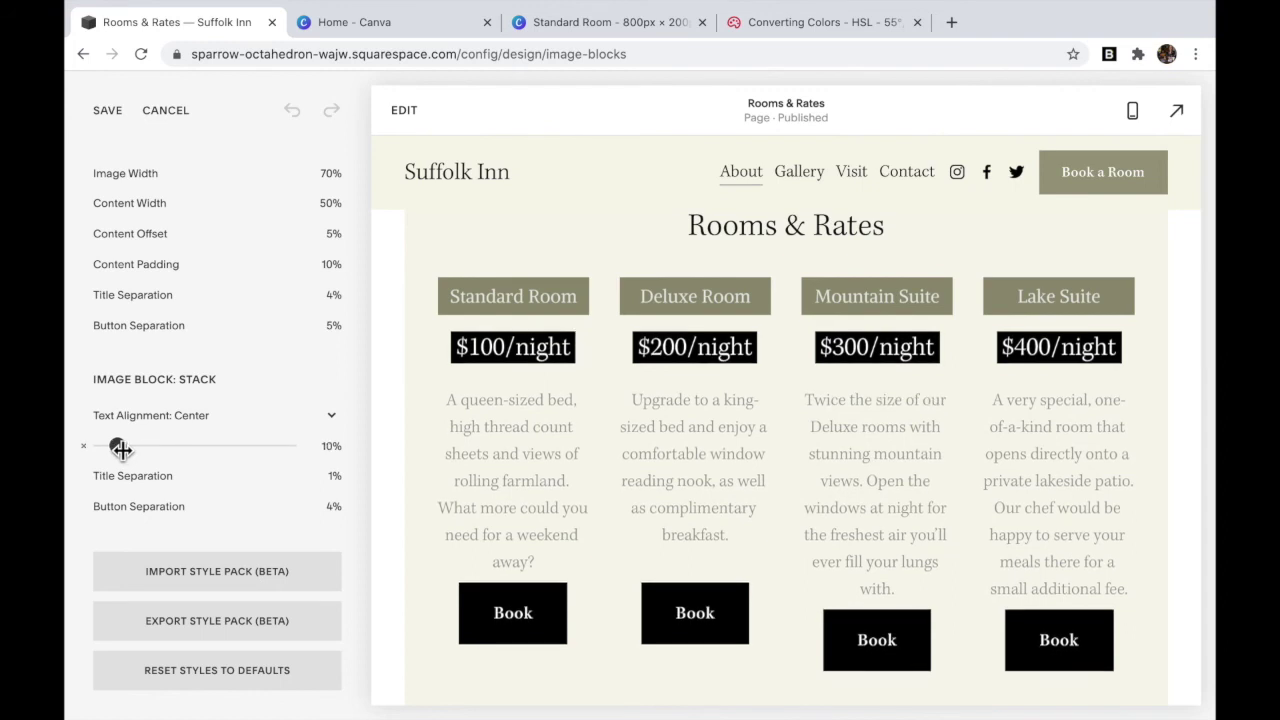
Step: Set the Stack layout's Button Separation to 10% and save the image block styles
mouse_move(106, 508)
left_click_drag(108, 508, 120, 510)
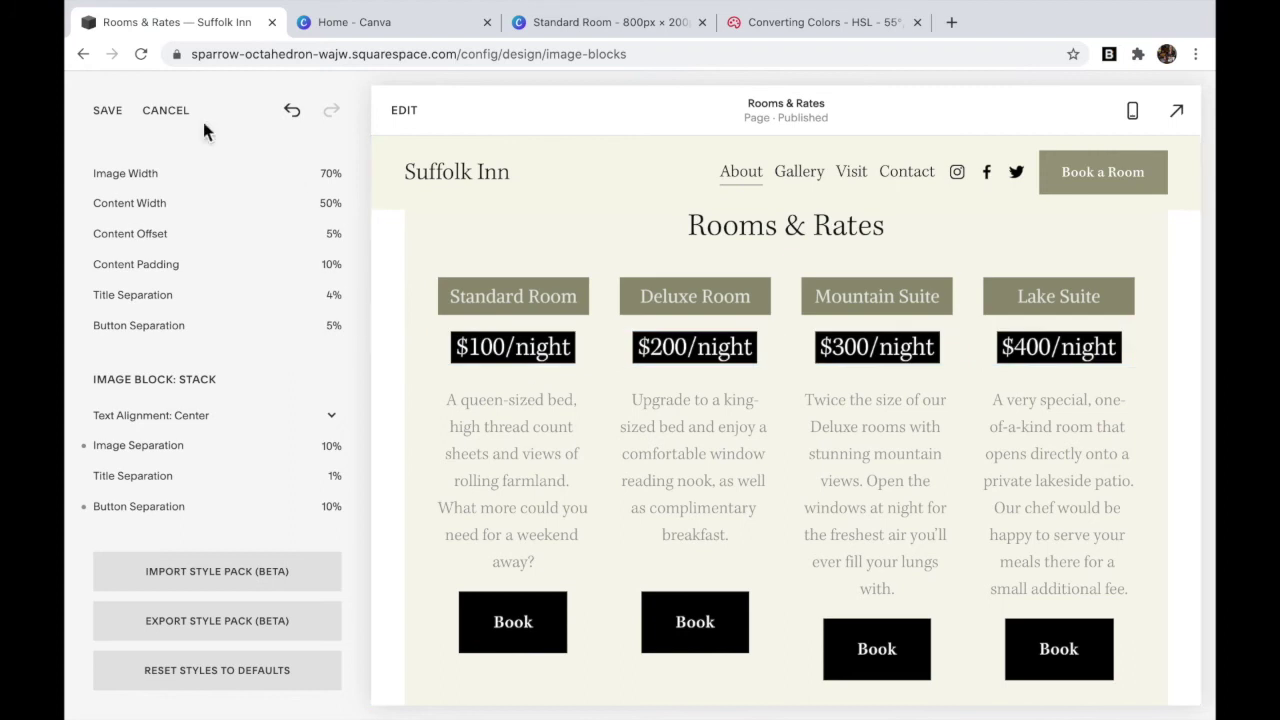
left_click(108, 112)
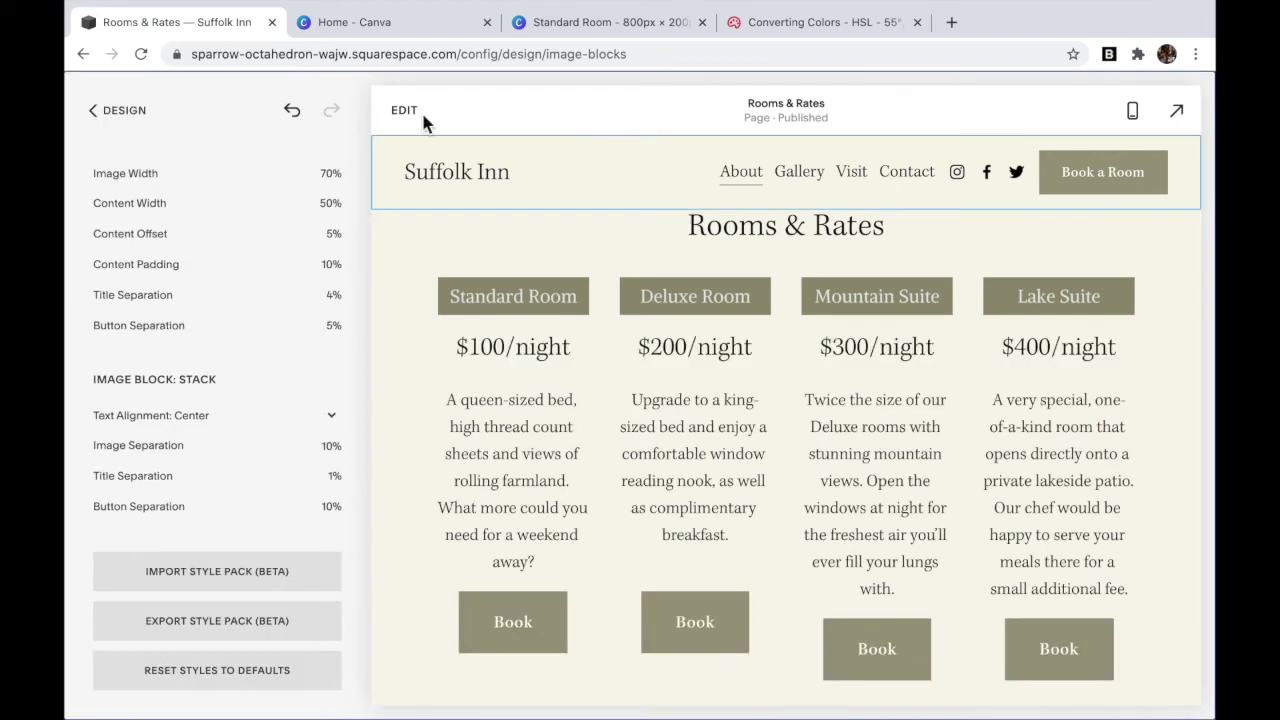
Step: Change the shape of the site's buttons to Pill in the Buttons design settings
left_click(112, 110)
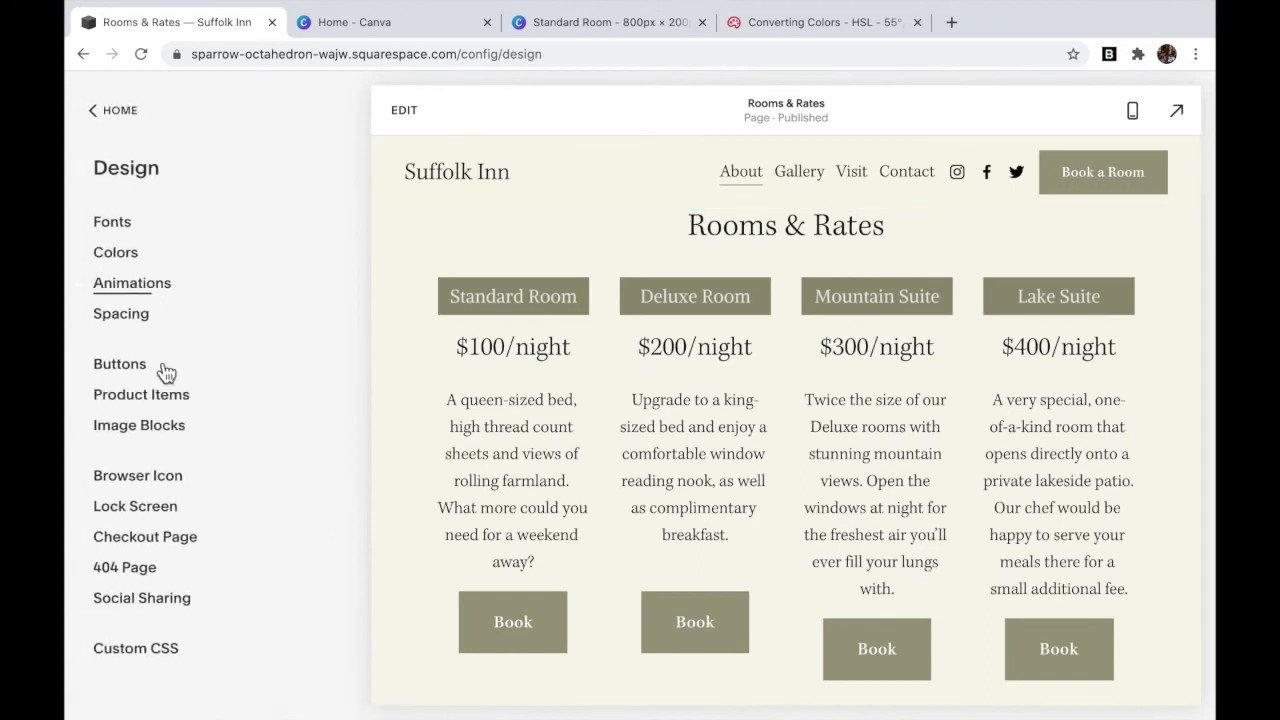
left_click(134, 374)
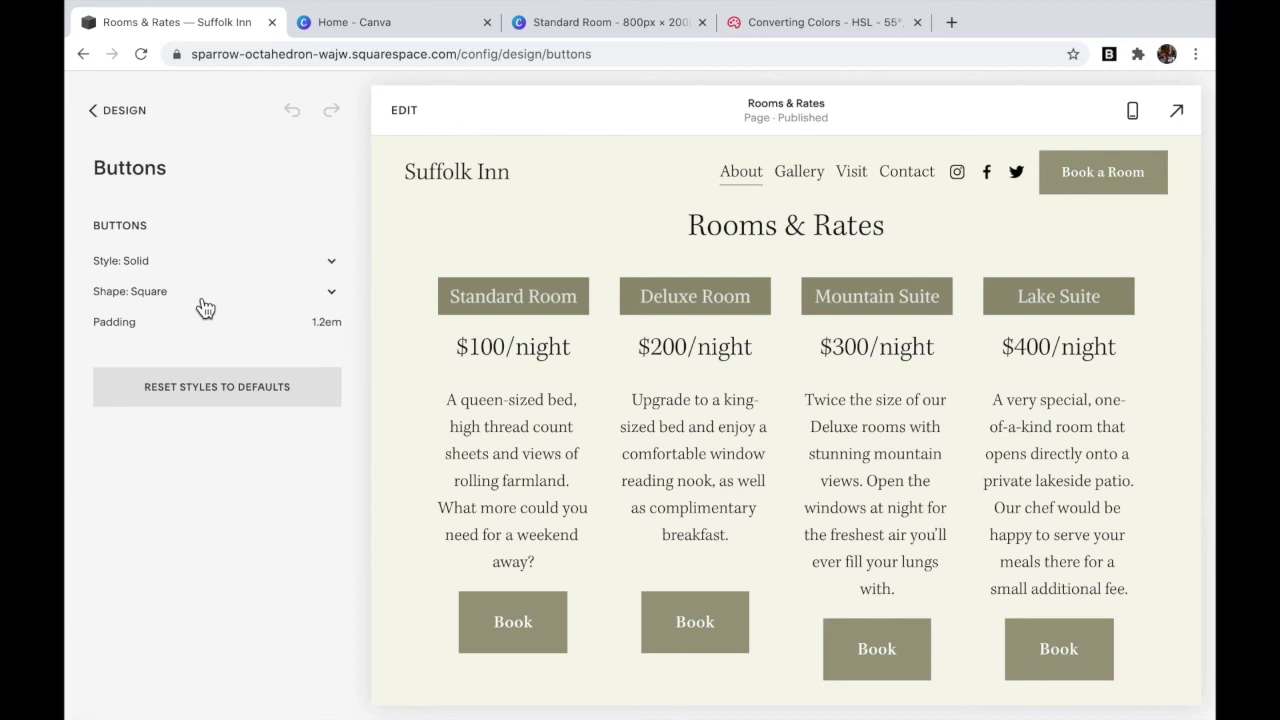
left_click(202, 300)
left_click(183, 325)
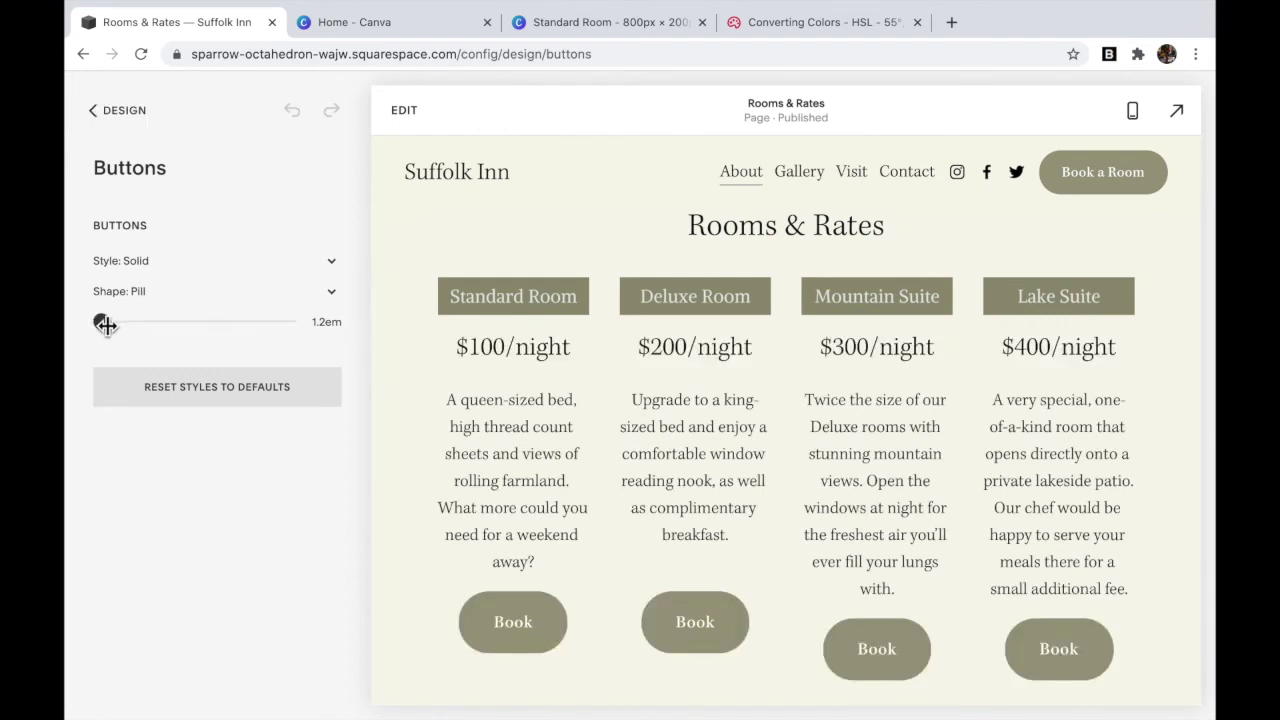
Step: Reduce the button padding to 0.8em and save the button styles
left_click(104, 323)
left_click_drag(103, 323, 101, 323)
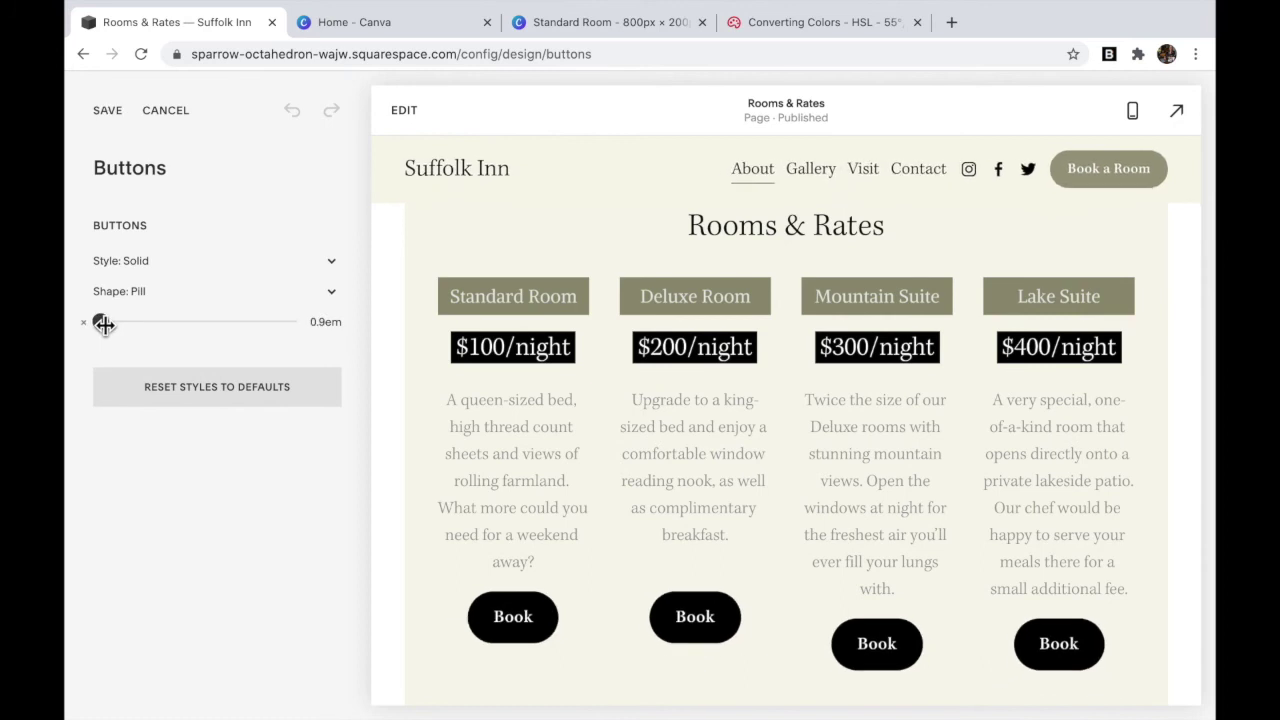
left_click_drag(104, 323, 102, 323)
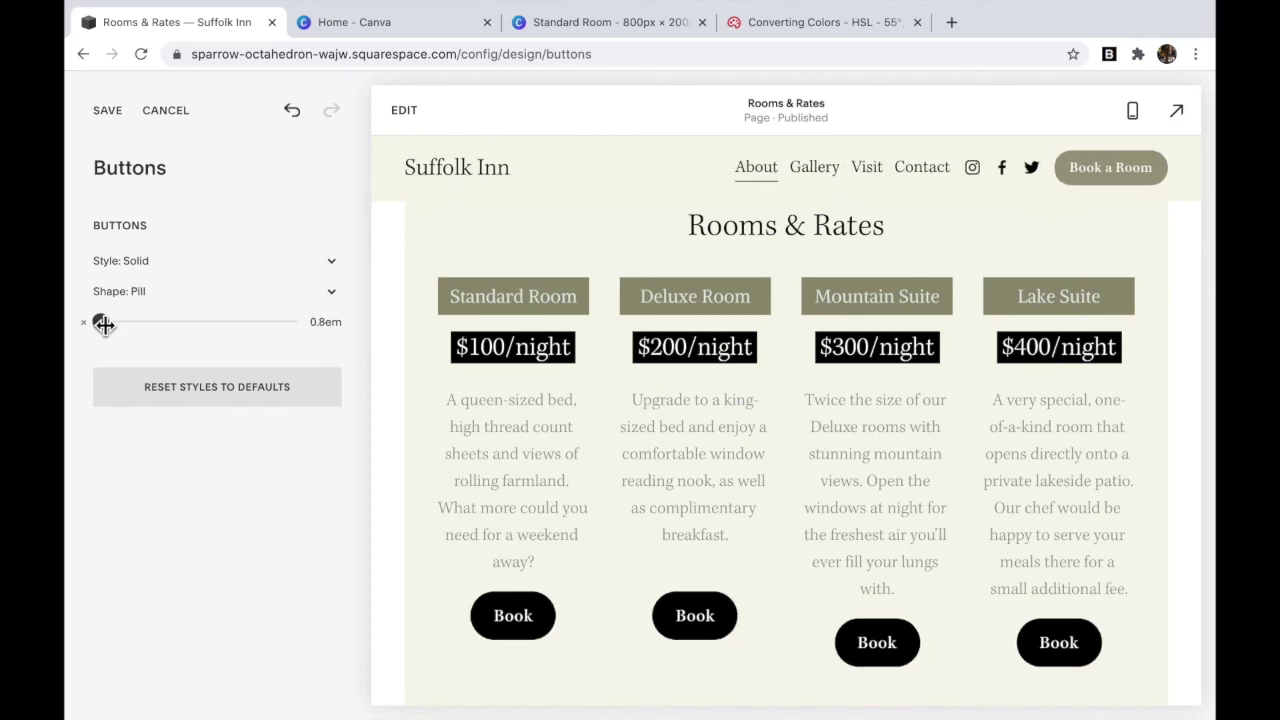
left_click(112, 113)
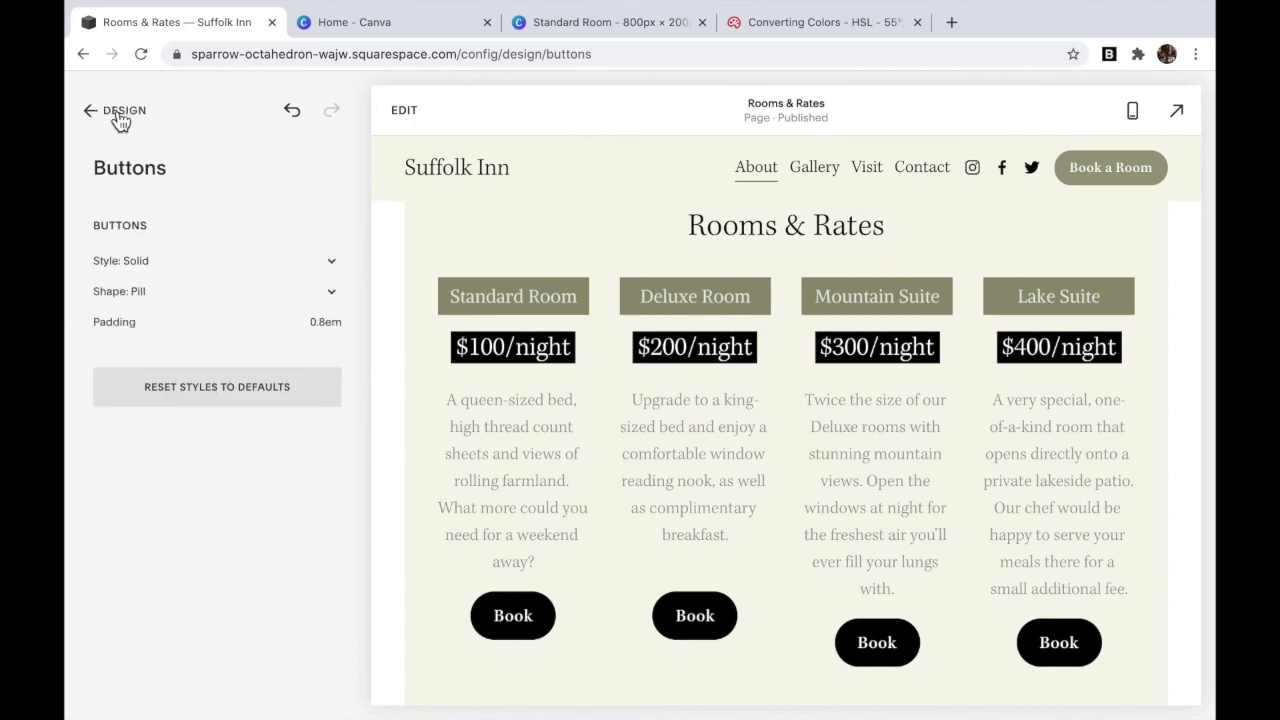
Step: Enter Custom CSS for section 1 of #COLLECTIONID: 2px solid #9C9A81 image outline, 13px 14px 13px -10px rgba(0,0,0,0.78) shadow, and 10px 20px image-card padding
left_click(118, 112)
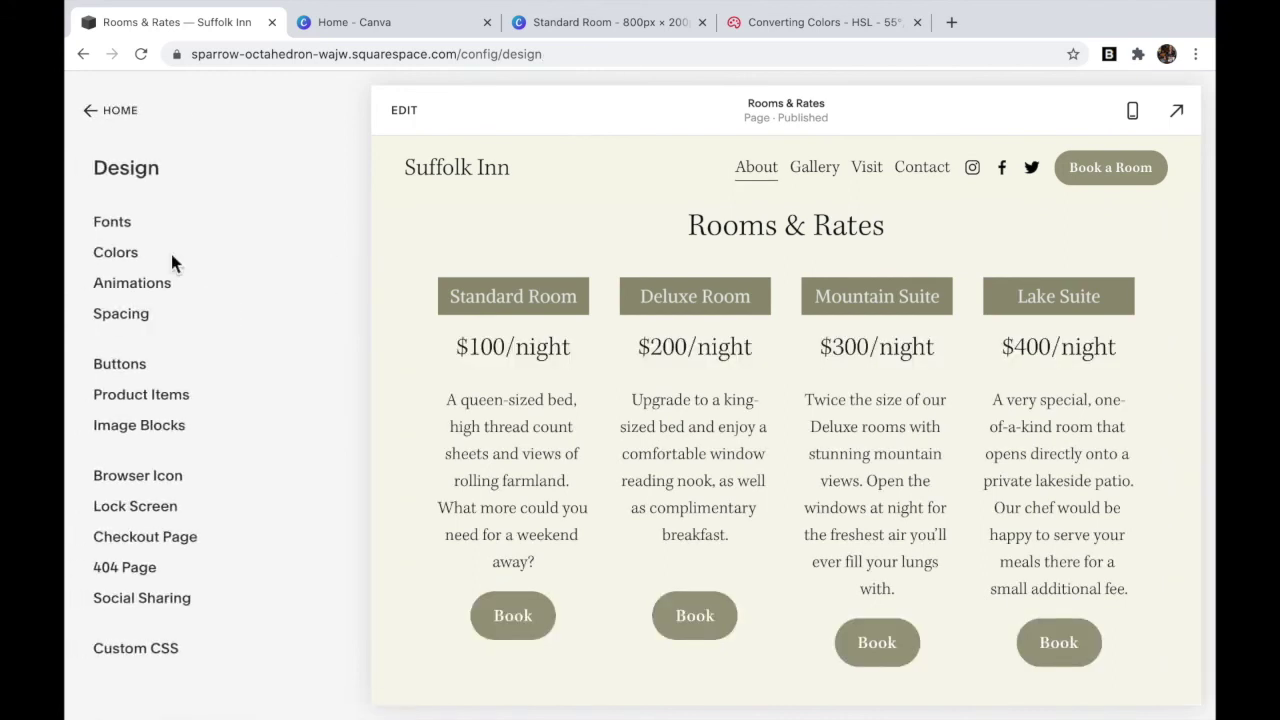
left_click(153, 652)
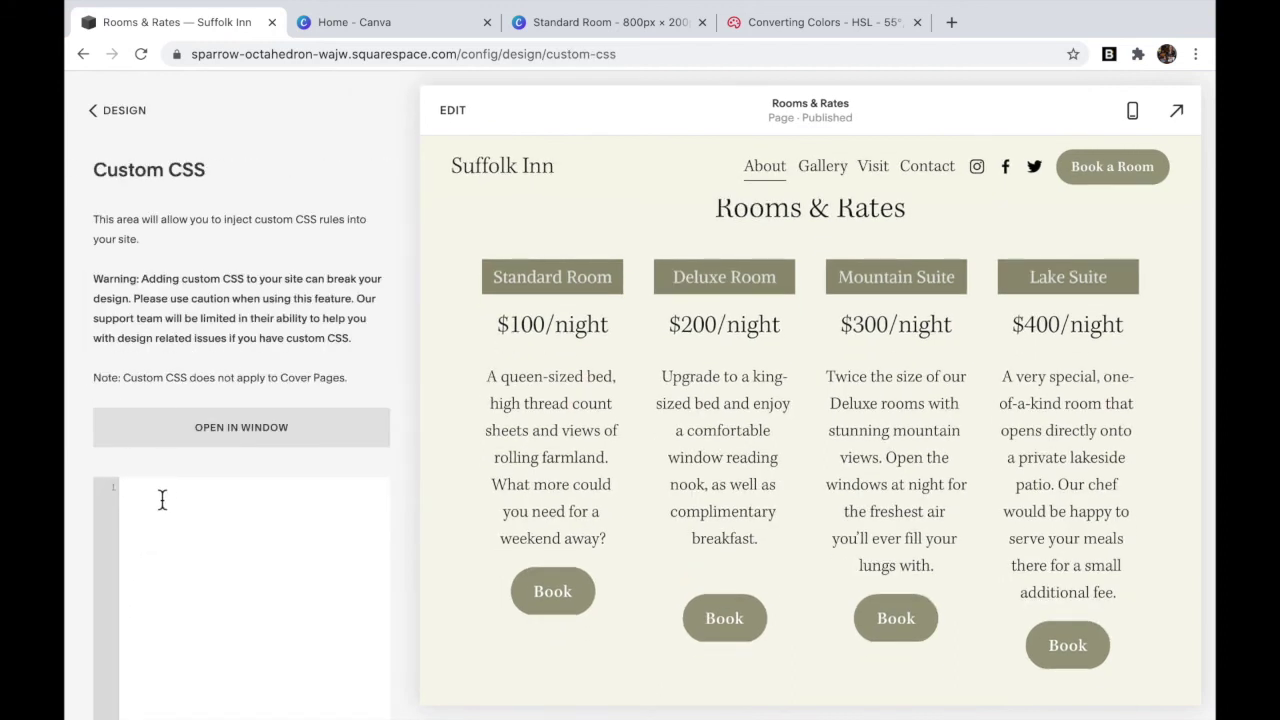
type("#COLLECTIONID #page .page-section:nth-of-type(1) { .sqs-block-image-figure { outline: 2px solid #9C9A81; /*outline */ -webkit-box-shadow: 13px 14px 13px -10px rgba(0,0,0,0.78); /*shadow*/ -moz-box-shadow: 13px 14px 13px -10px rgba(0,0,0,0.78);/*shadow*/ box-shadow: 13px 14px 13px -10px rgba(0,0,0,0.78);/*shadow*/ } .image-card {     padding: 10px 20px; /*spacing*/   } }")
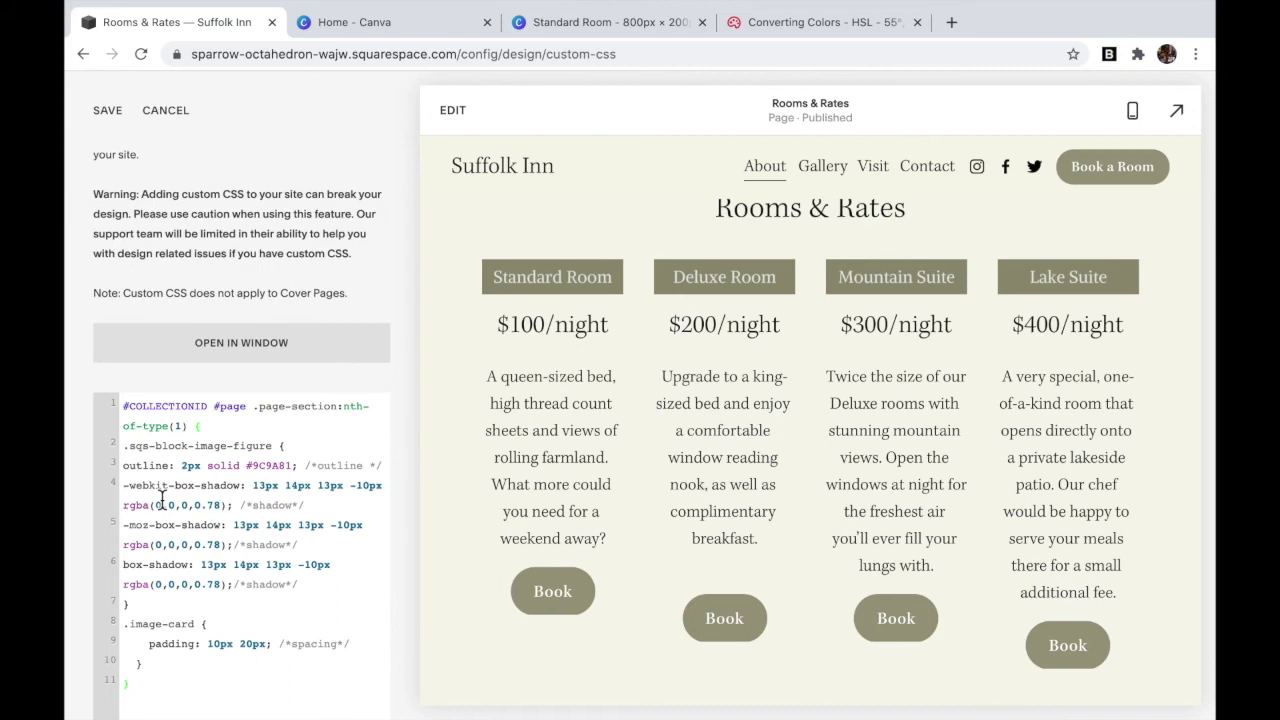
Step: Replace the #COLLECTIONID placeholder in the custom CSS with the page's ID, #collection-5f3426703b8cd93f77c6d388, copied from the Squarespace ID overlay, and hide the overlay
left_click_drag(207, 406, 130, 414)
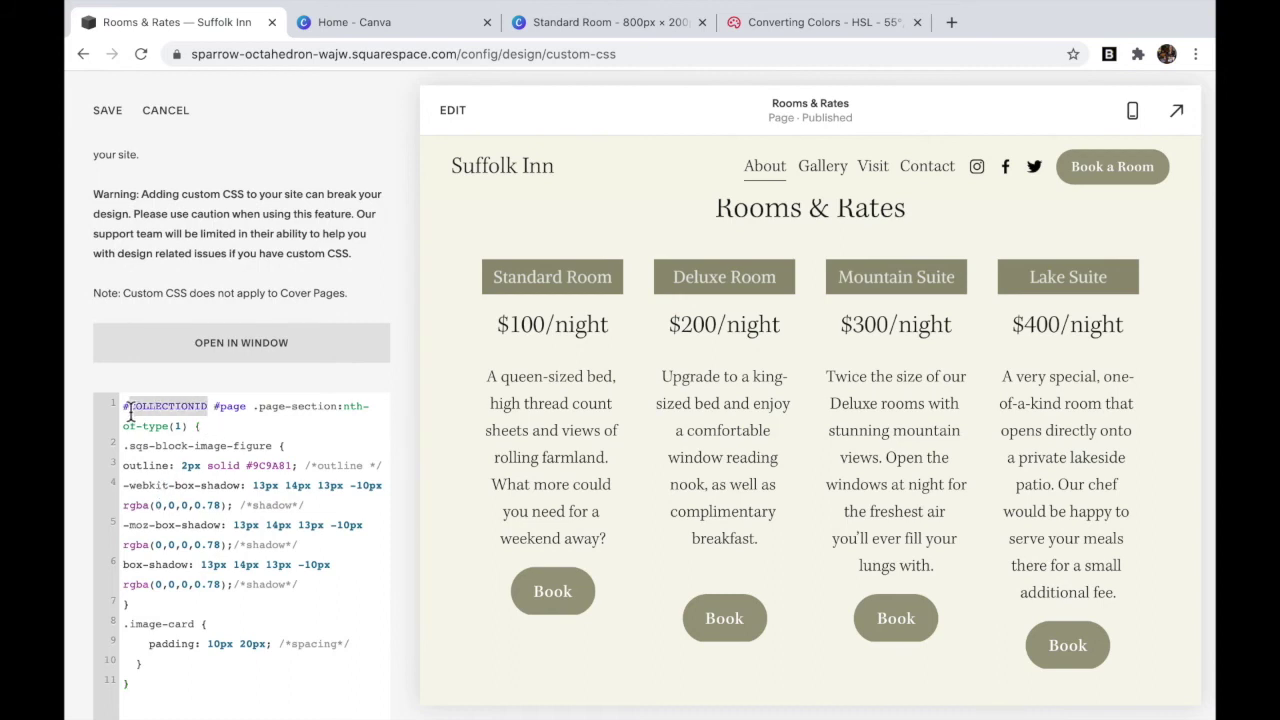
left_click(1110, 55)
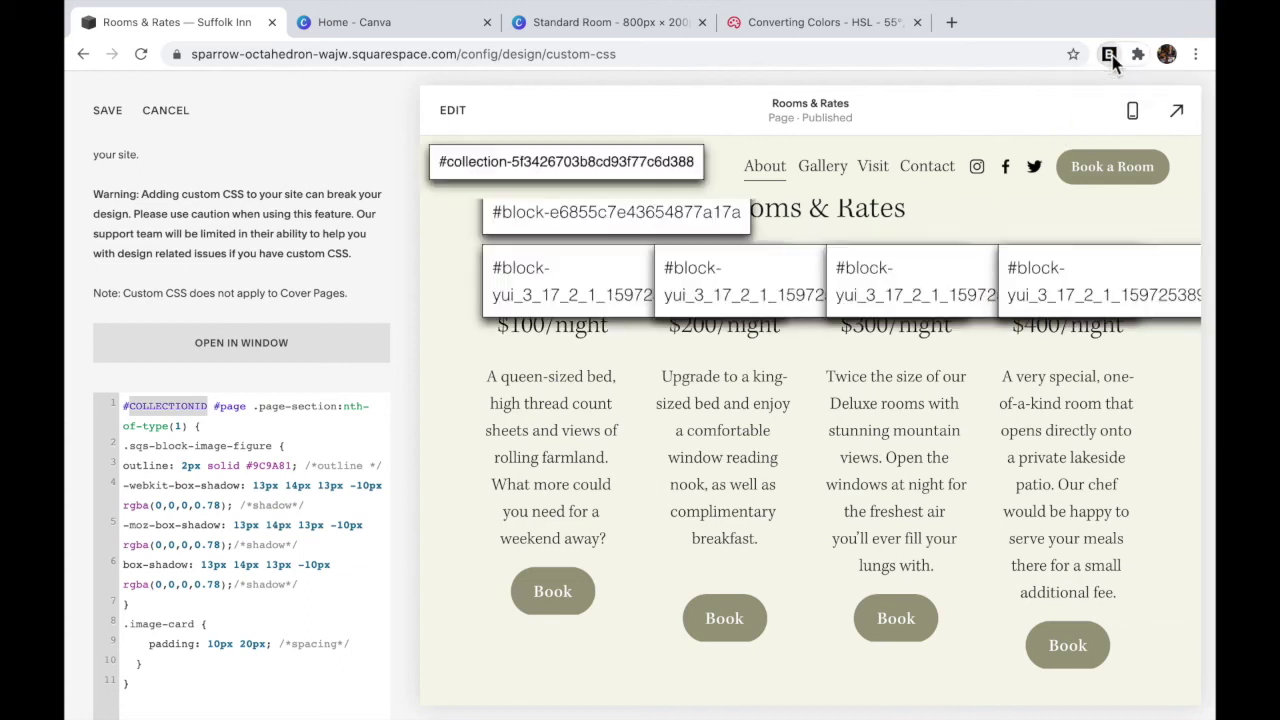
left_click(568, 180)
left_click_drag(214, 408, 122, 407)
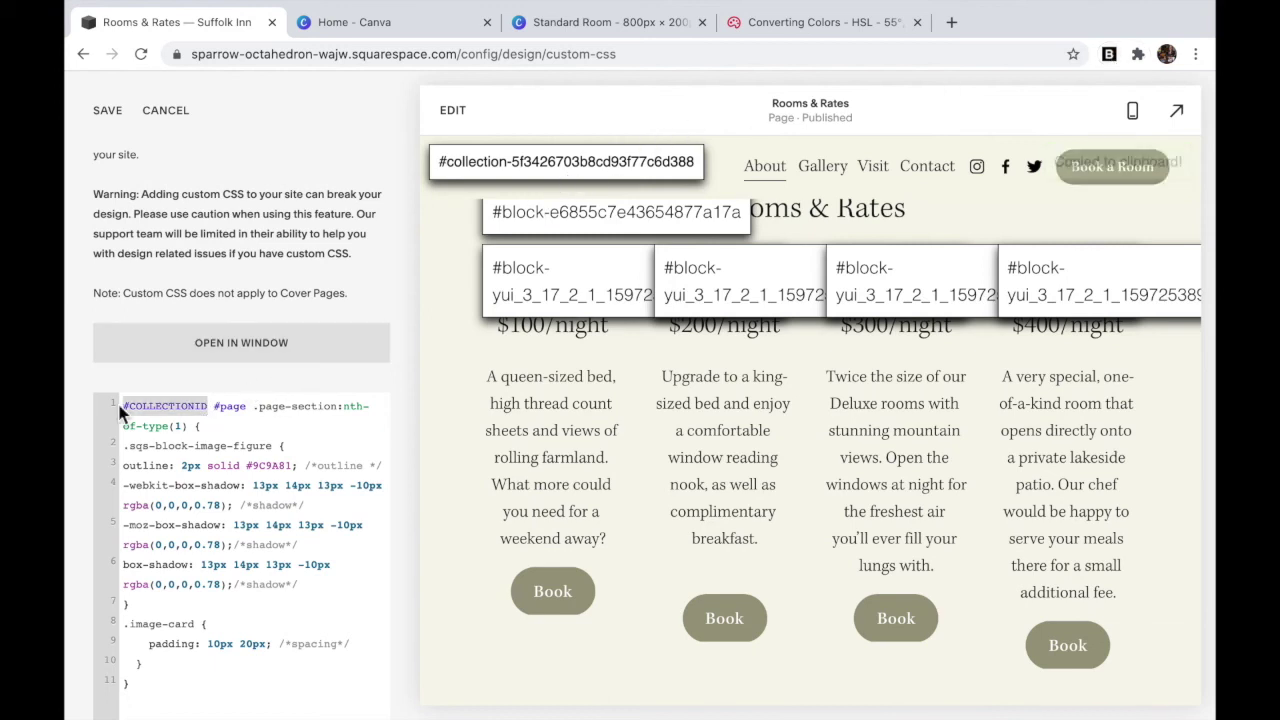
key("super+v")
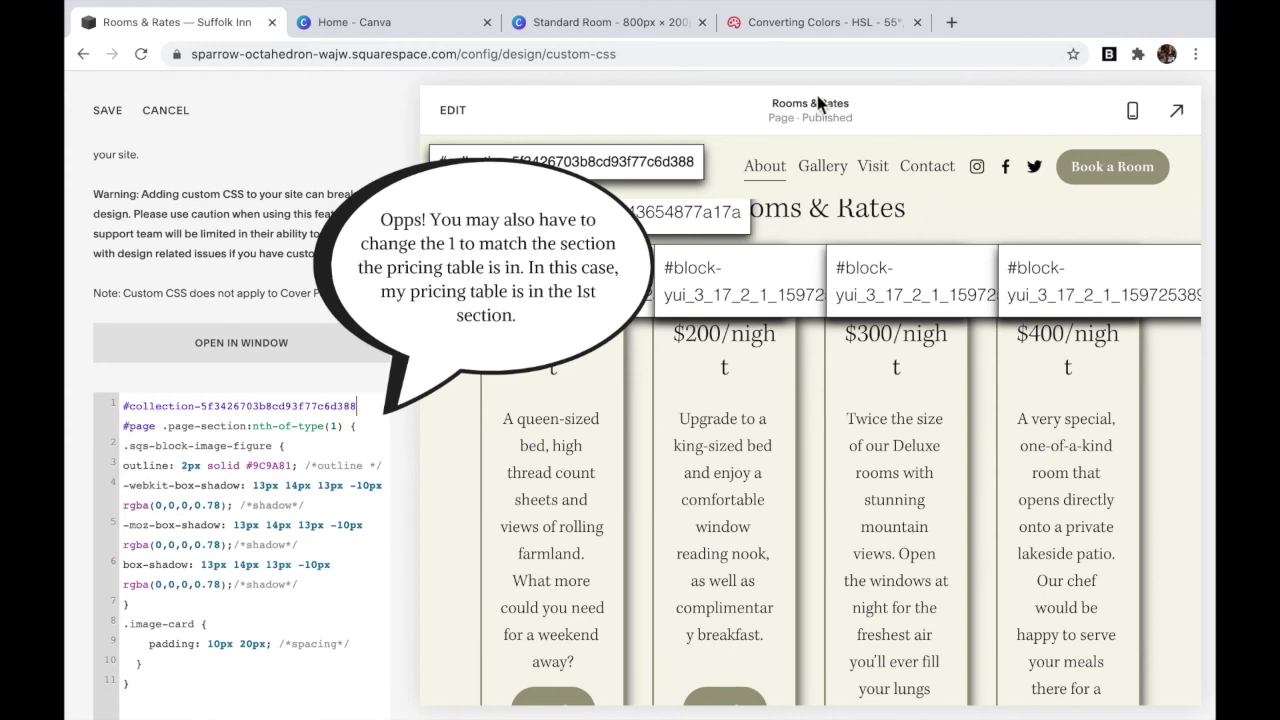
left_click(1108, 55)
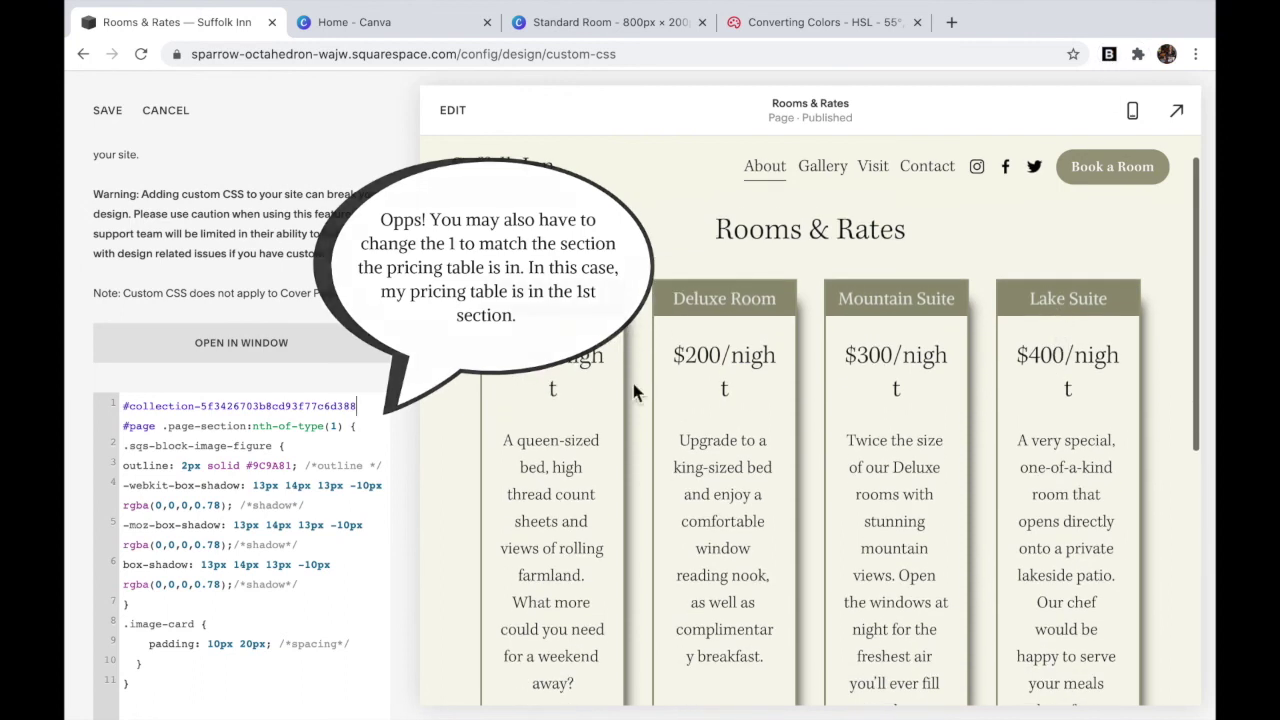
Step: Examine the outline rule and its colour code in the custom CSS against the card borders in the page preview
scroll(334, 308, "down", 2)
scroll(335, 315, "down", 1)
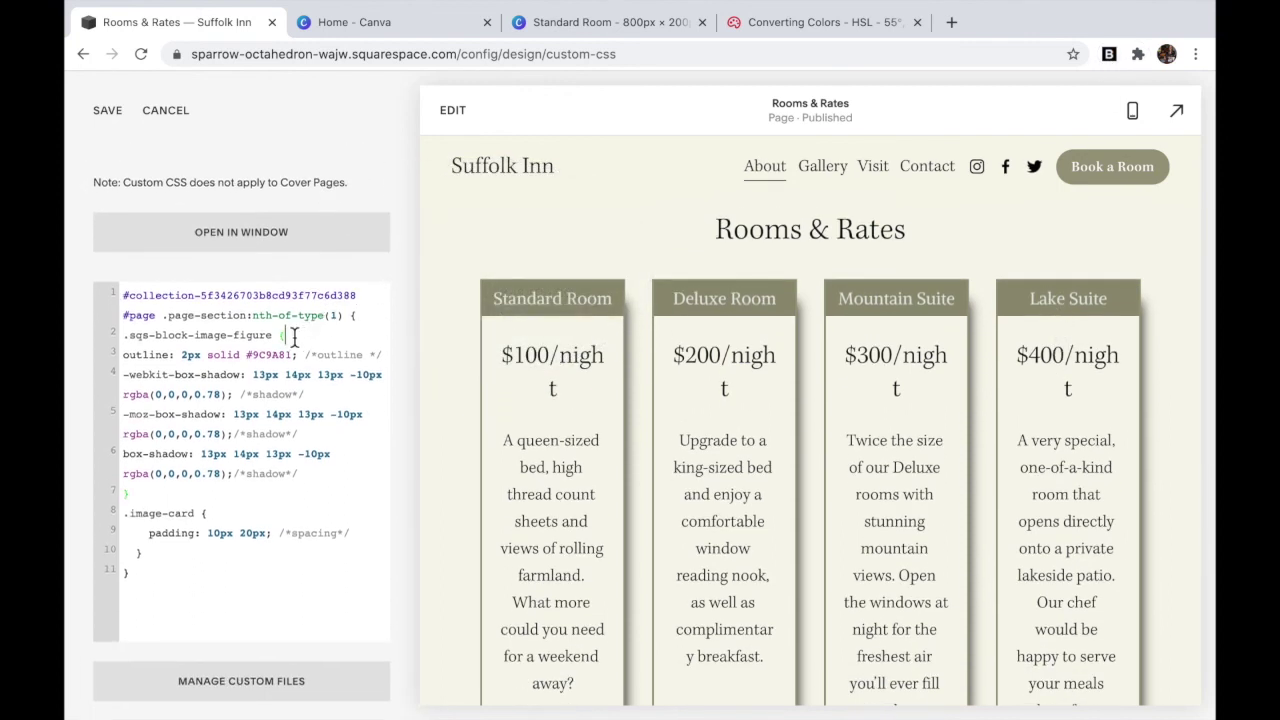
left_click_drag(123, 356, 293, 357)
left_click(293, 357)
mouse_move(246, 356)
left_mouse_down()
mouse_move(294, 357)
mouse_move(250, 357)
left_mouse_up()
scroll(652, 450, "down", 3)
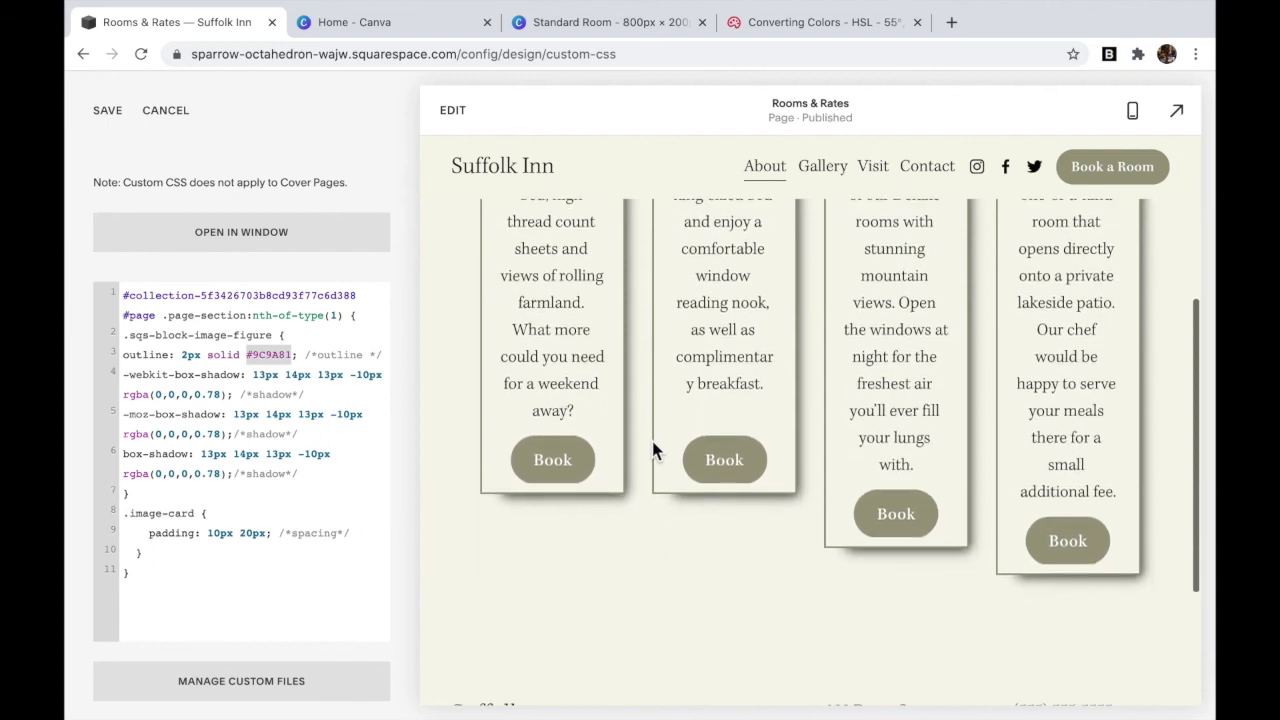
scroll(651, 451, "up", 1)
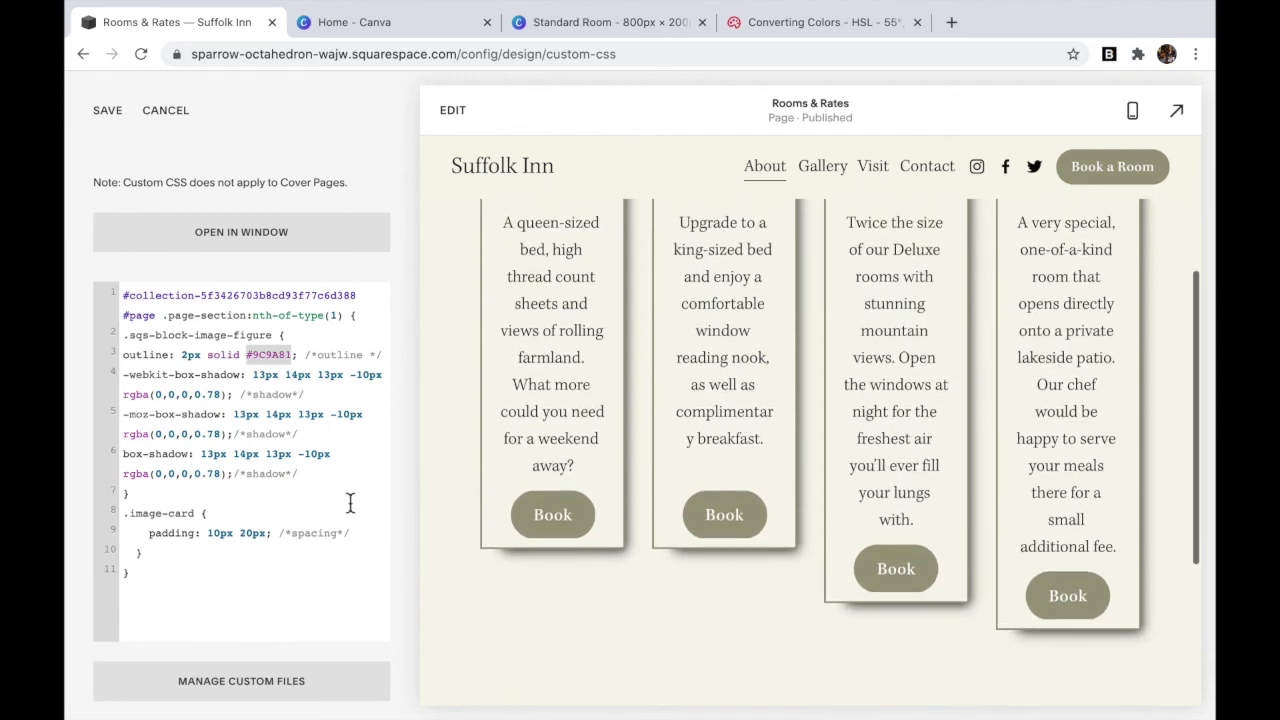
Step: Try deleting the three box-shadow lines from the image block CSS, check the cards in the preview, and undo the deletion
left_click_drag(315, 481, 114, 380)
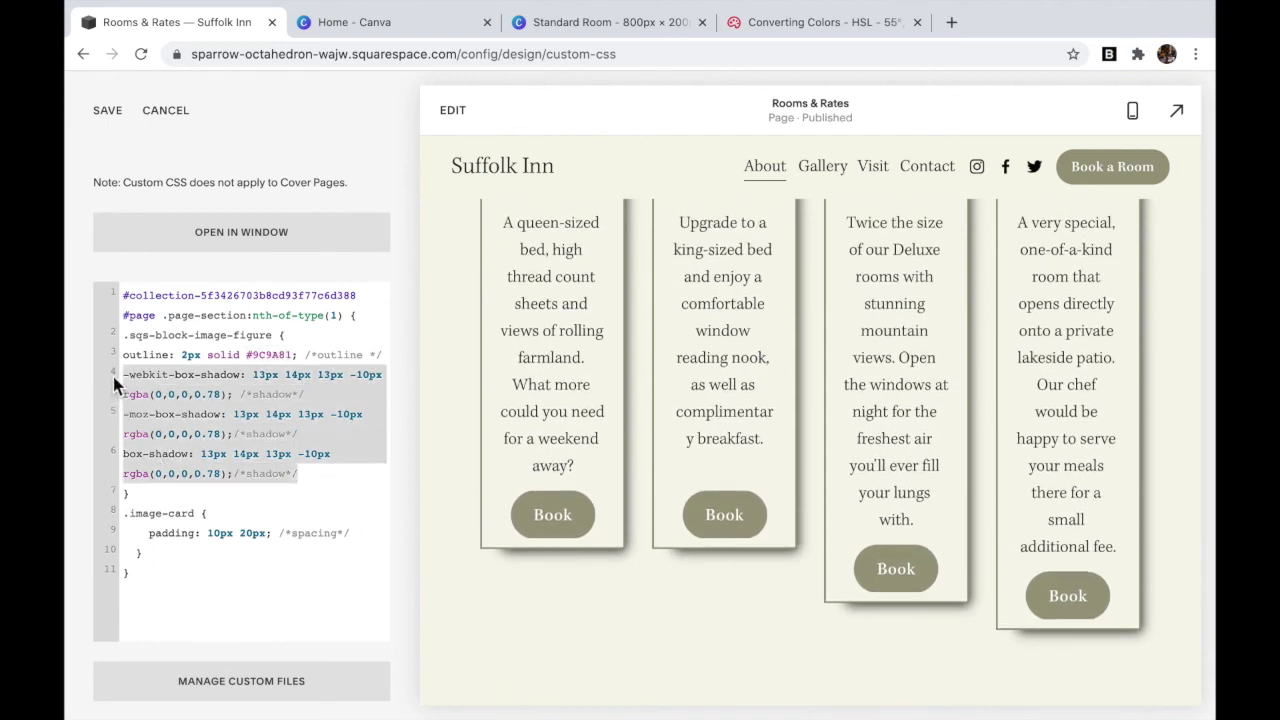
key("BackSpace")
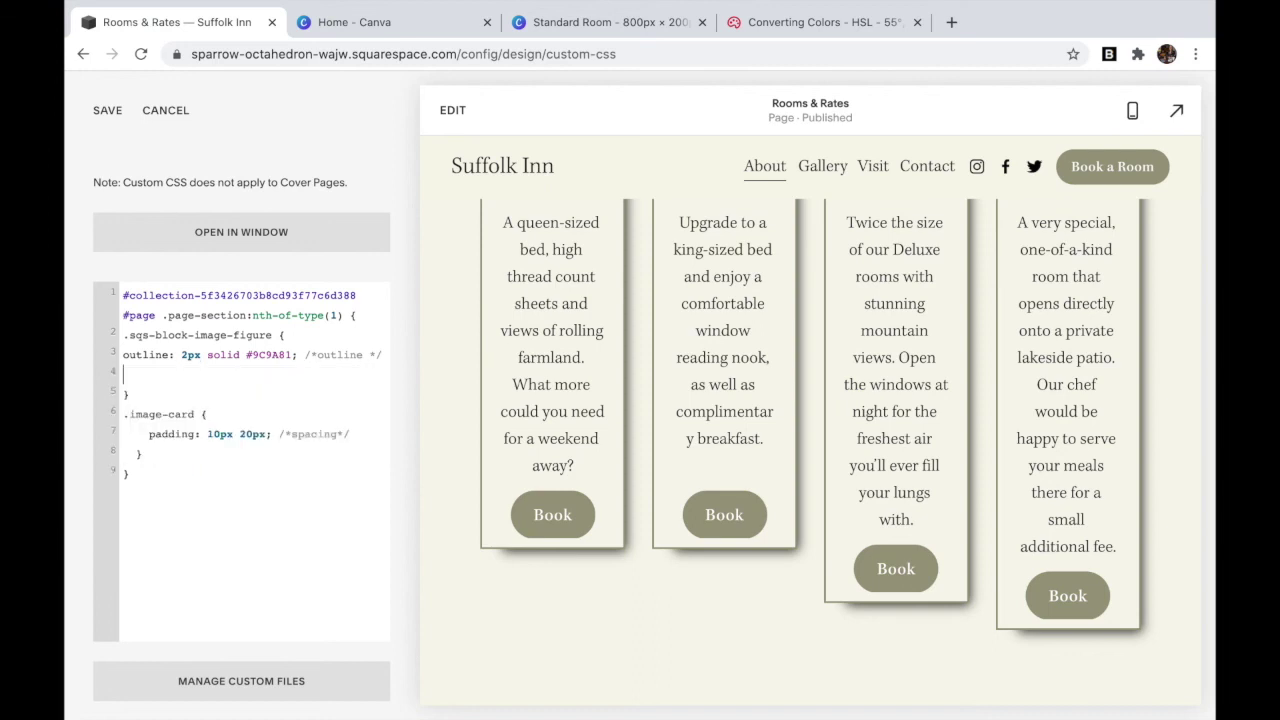
scroll(746, 404, "up", 3)
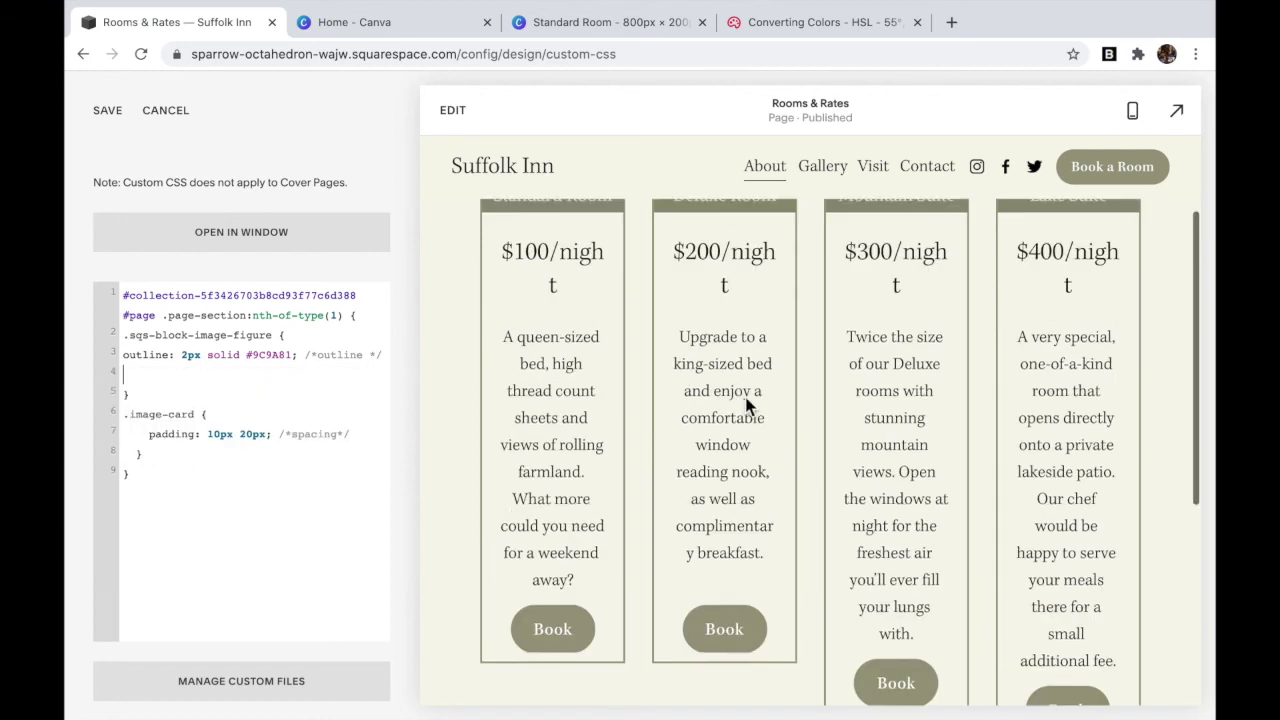
key("ctrl+z")
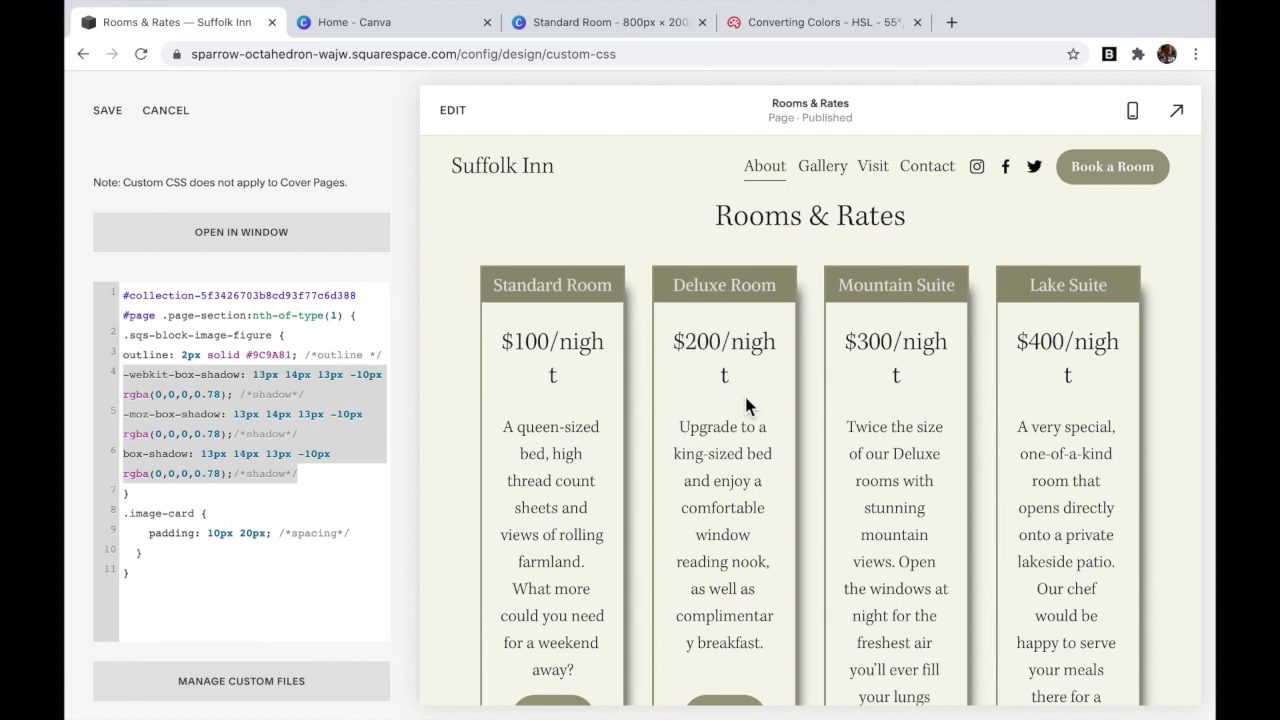
left_click(369, 490)
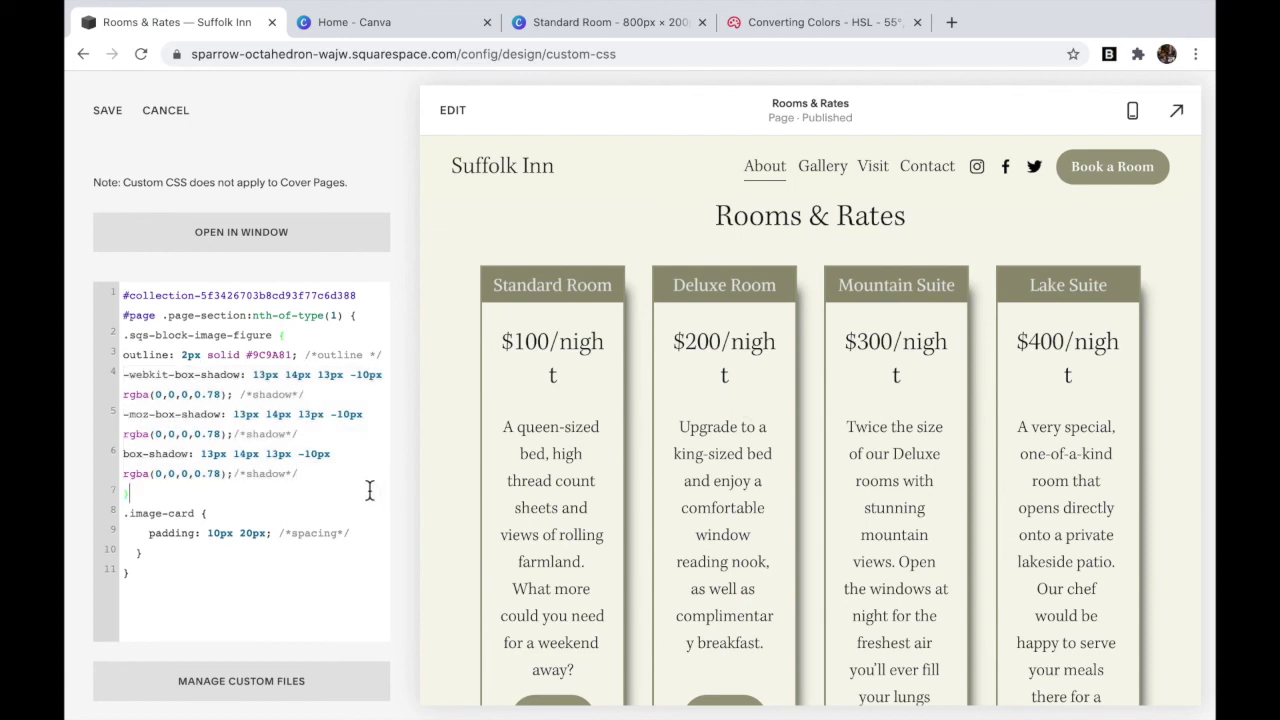
Step: Change the .image-card padding in the custom CSS to 5px 10px and check the card spacing in the preview
scroll(369, 490, "down", 1)
scroll(512, 614, "down", 2)
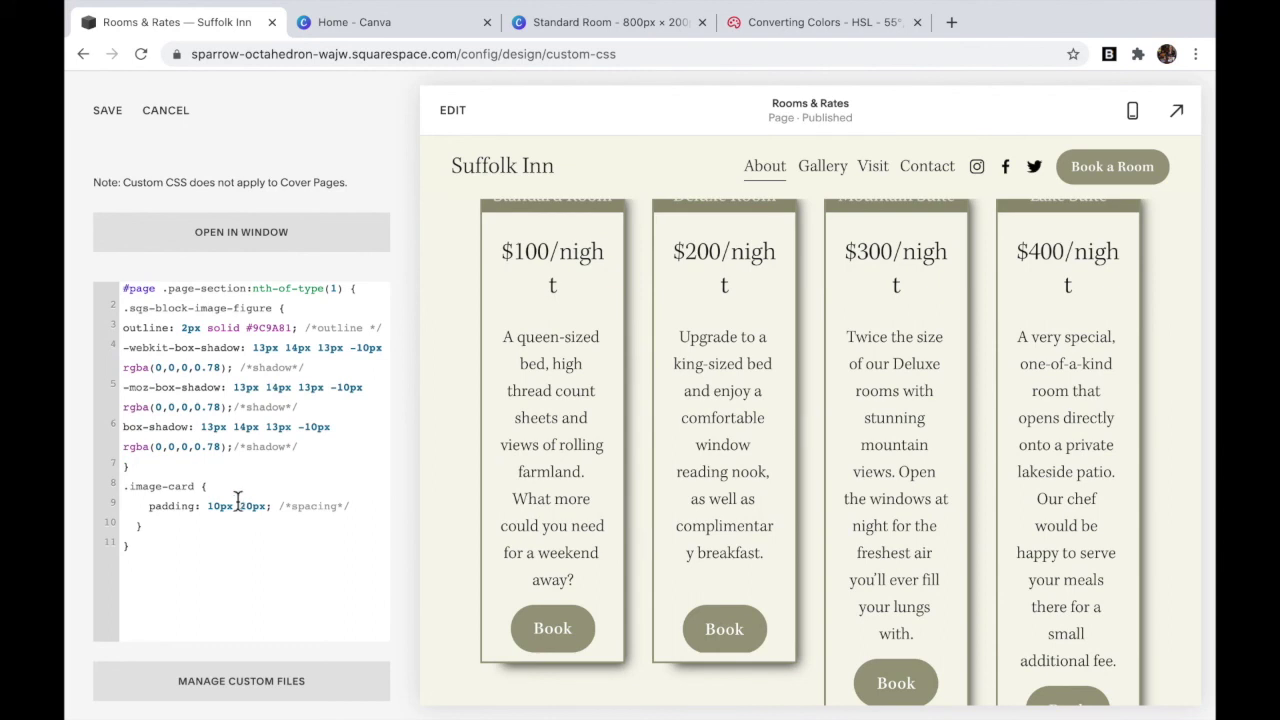
left_click_drag(209, 506, 222, 506)
type("5")
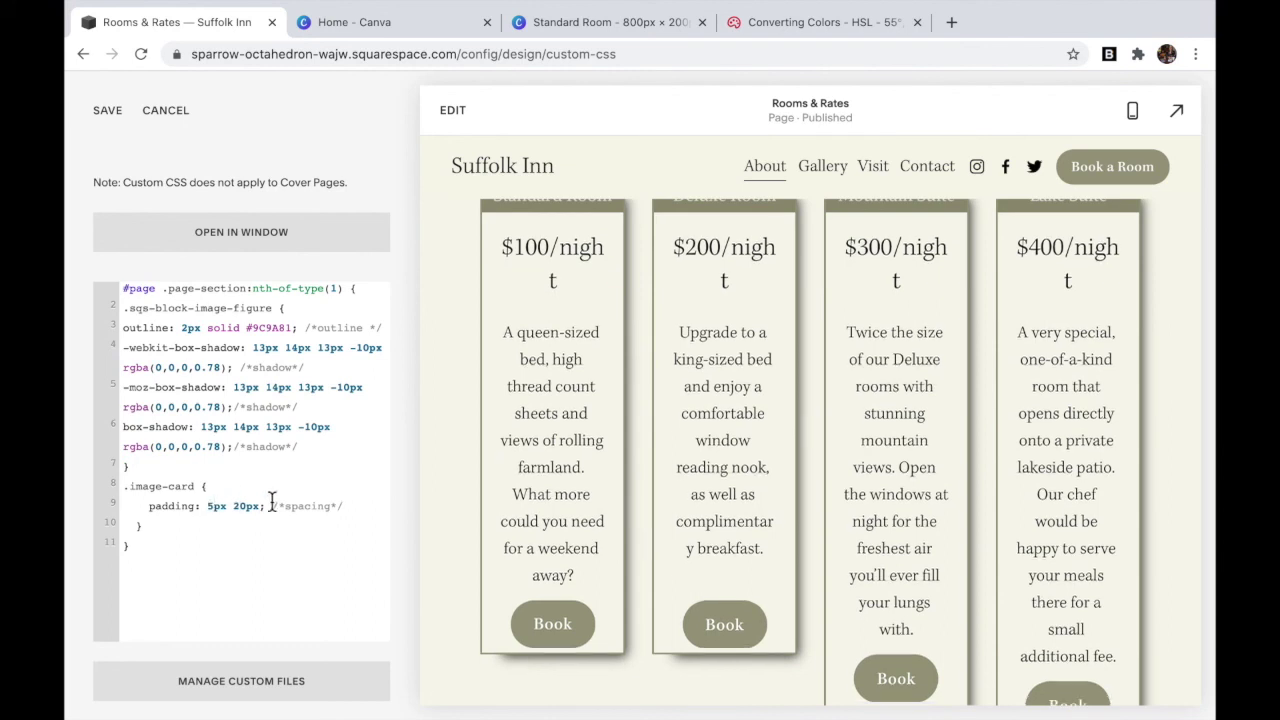
left_click(241, 506)
key("BackSpace")
type("1")
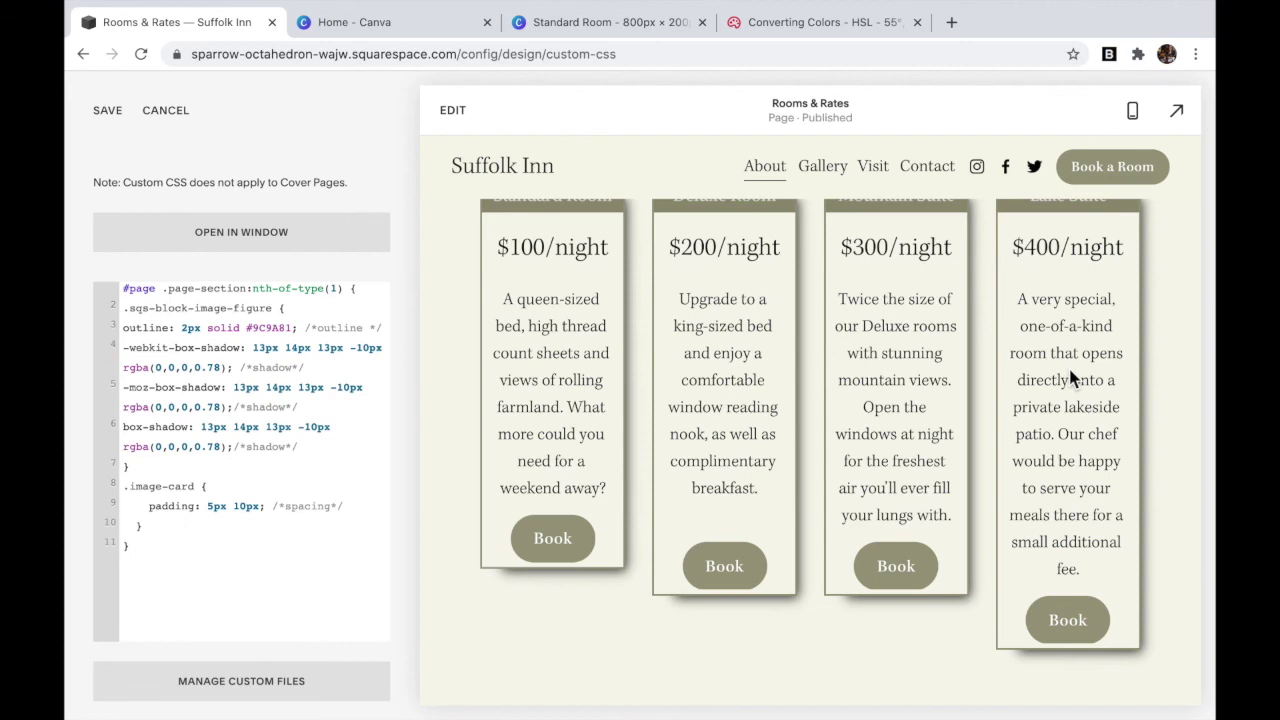
scroll(1070, 377, "up", 3)
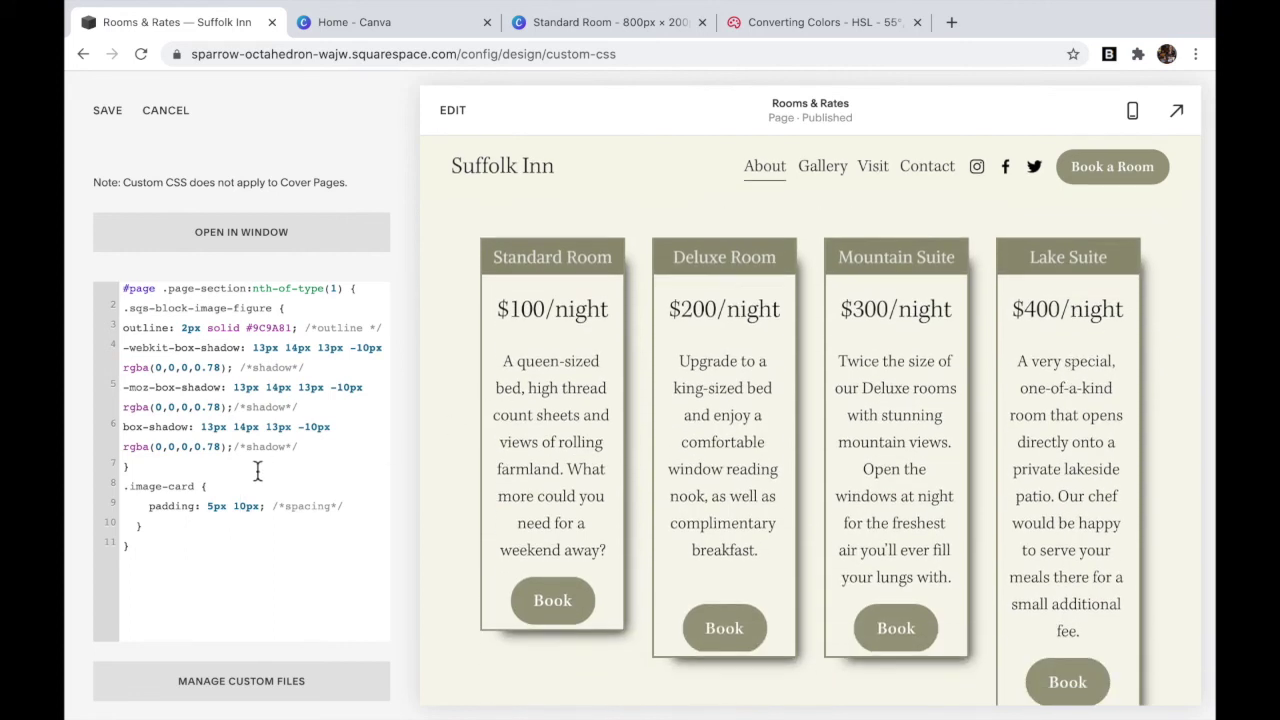
Step: Set the vertical .image-card padding to 10px and save the custom CSS
left_click(234, 507)
key("BackSpace")
type("10")
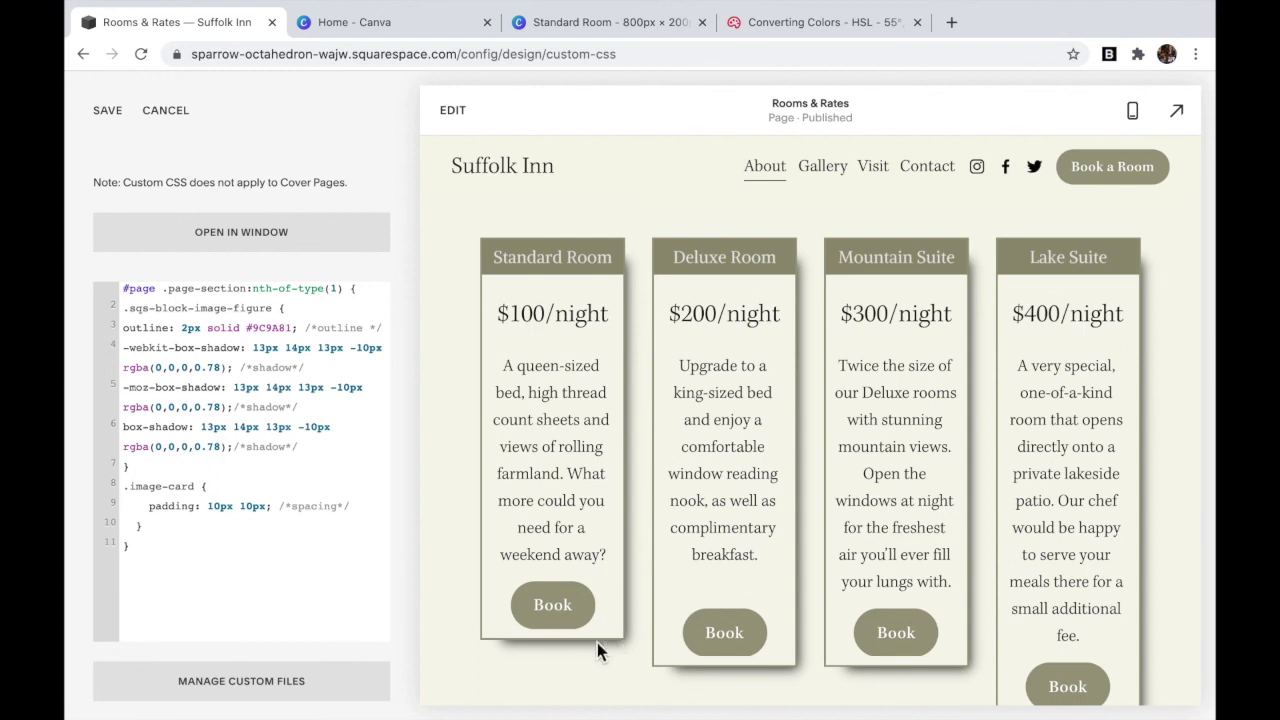
scroll(886, 514, "up", 2)
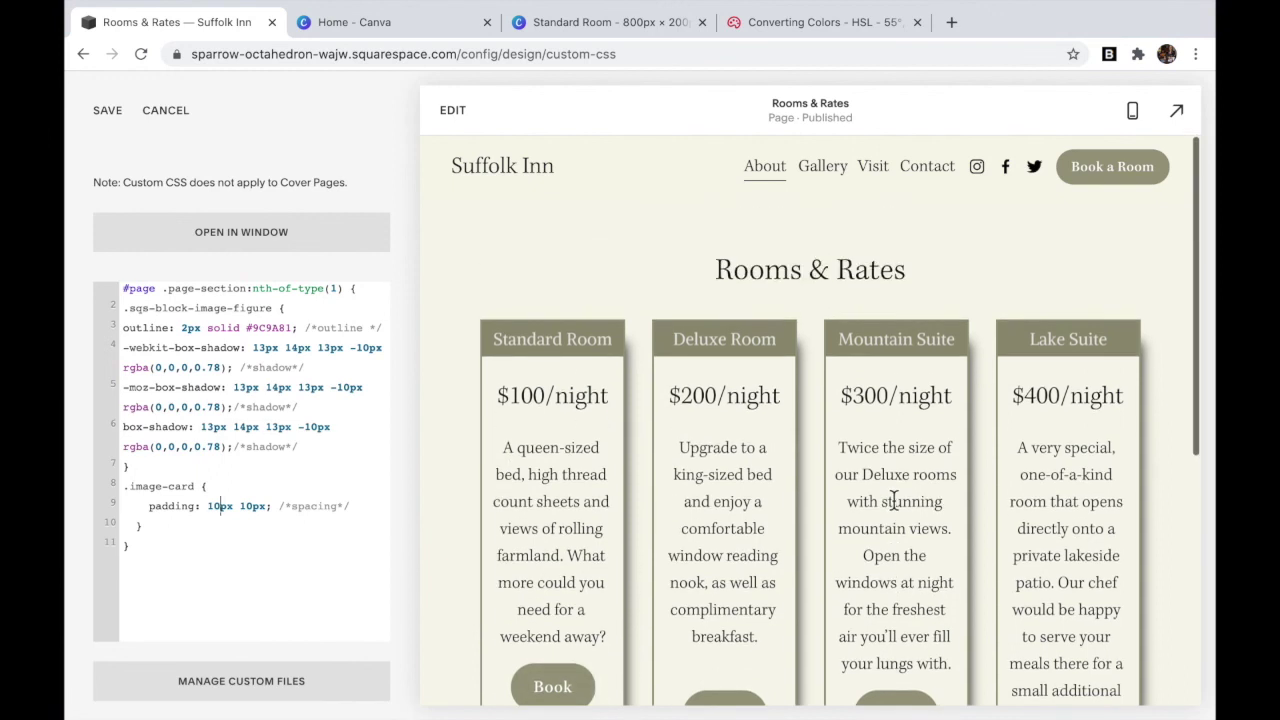
left_click(107, 111)
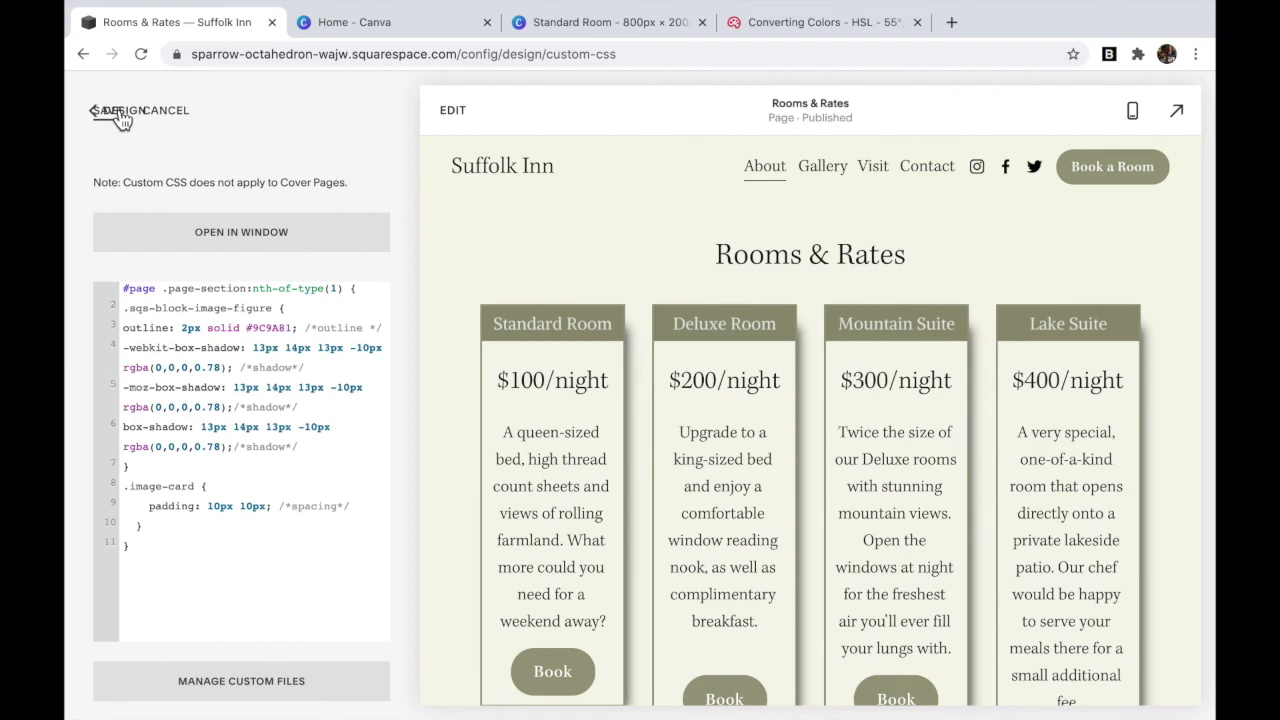
Step: Expand the site preview to full width and examine the outlines, shadows and spacing of the four Rooms & Rates cards
left_click(1190, 114)
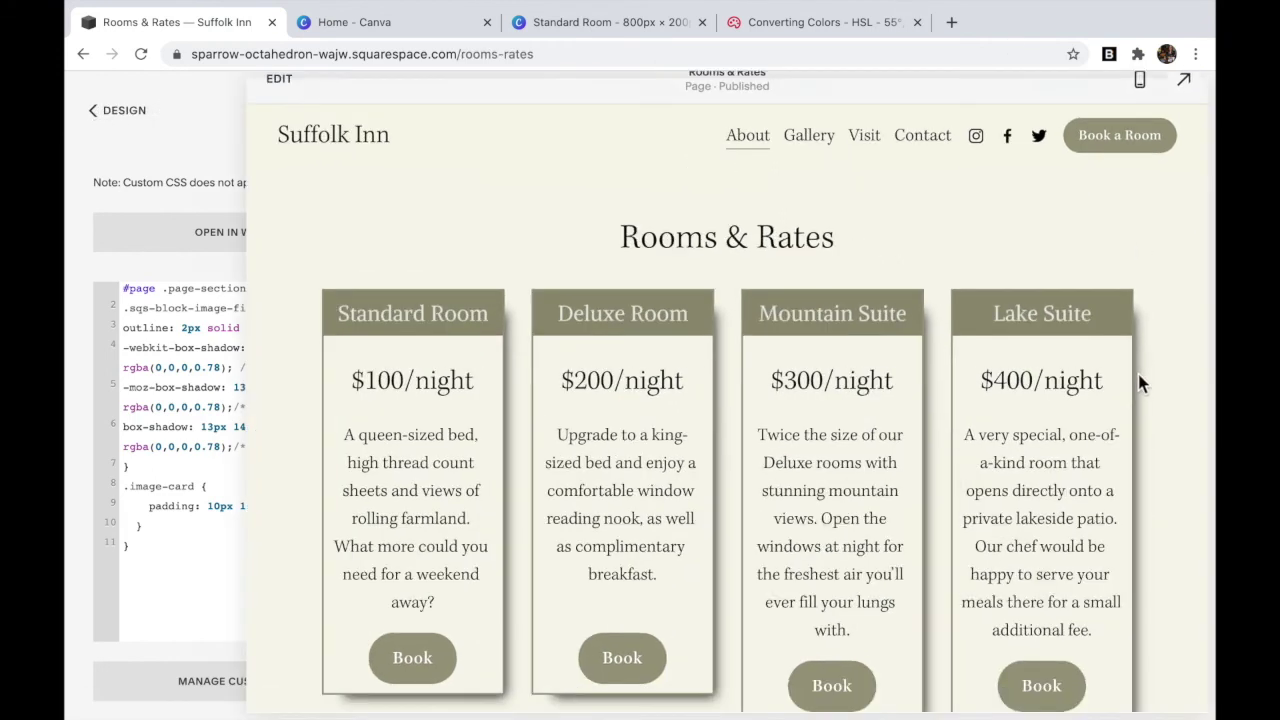
scroll(1150, 440, "down", 3)
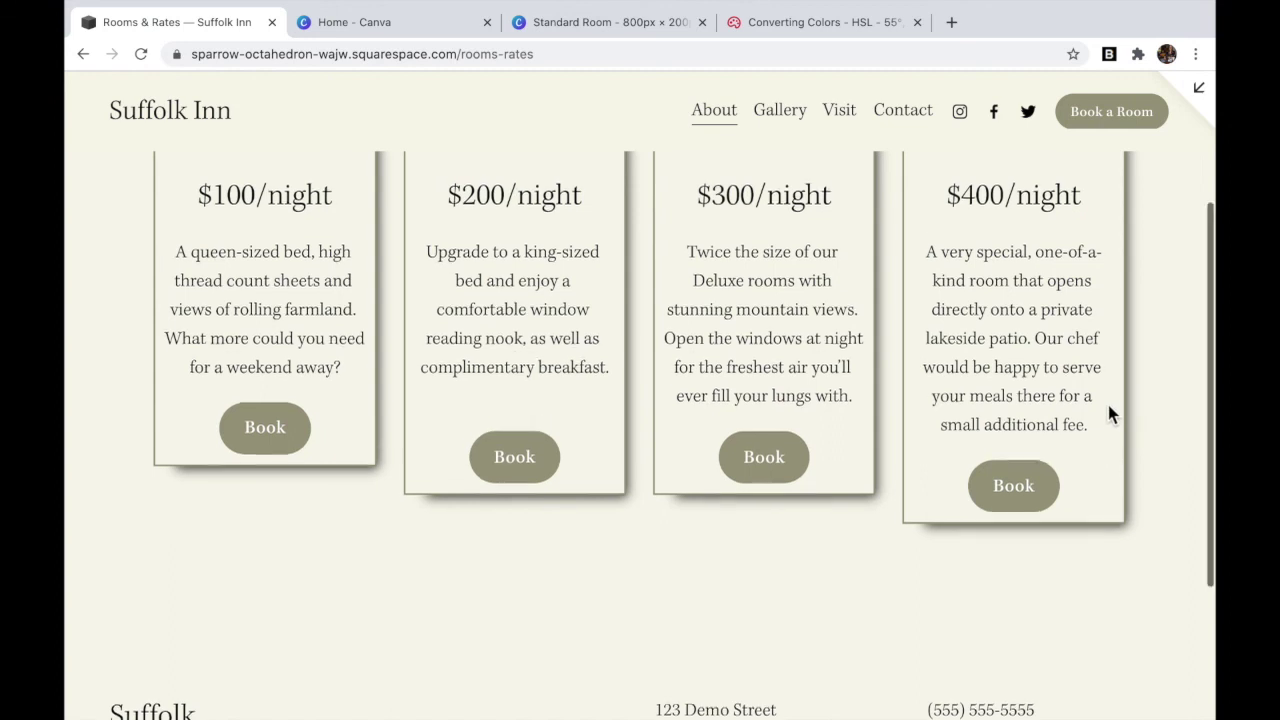
scroll(1108, 405, "up", 2)
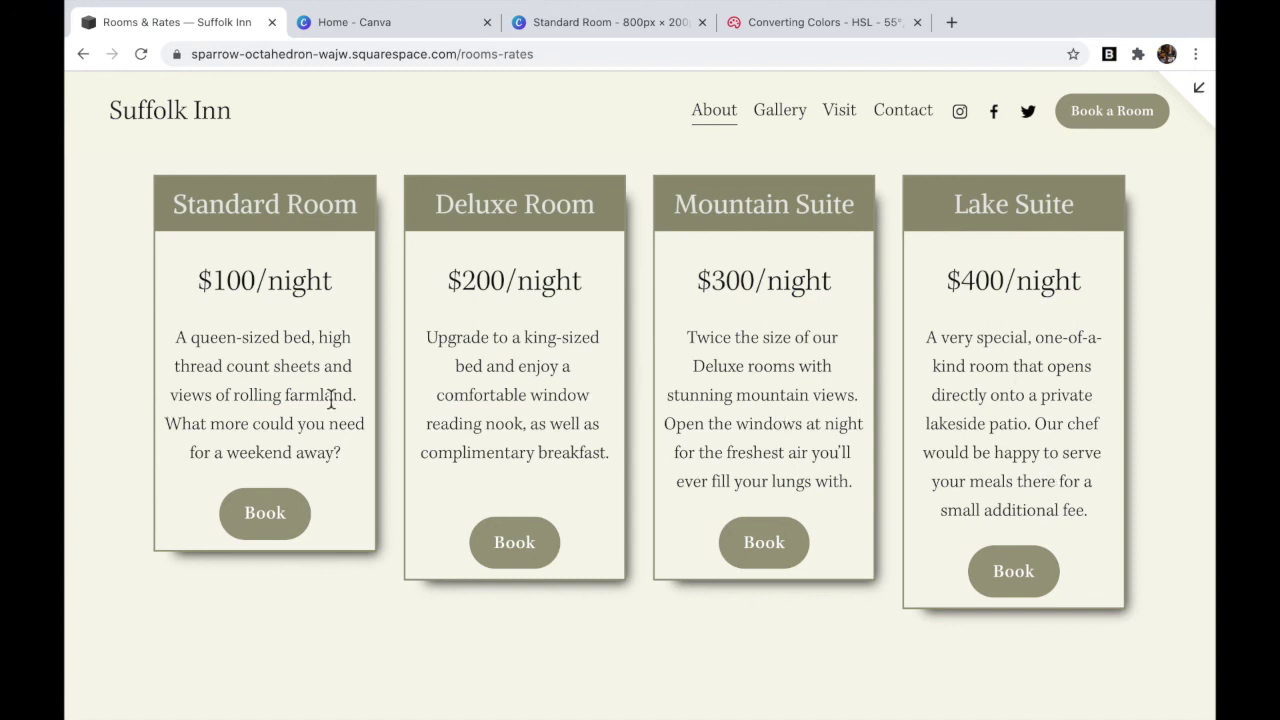
scroll(991, 393, "up", 1)
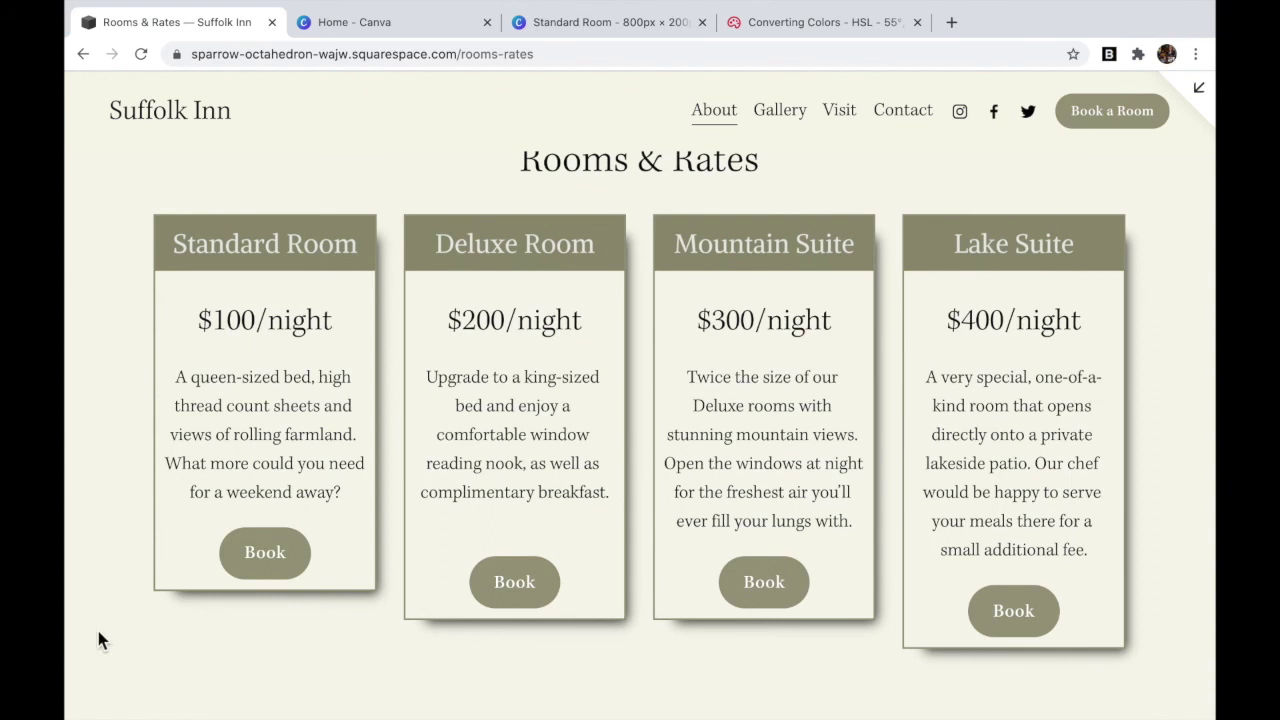
scroll(932, 588, "up", 1)
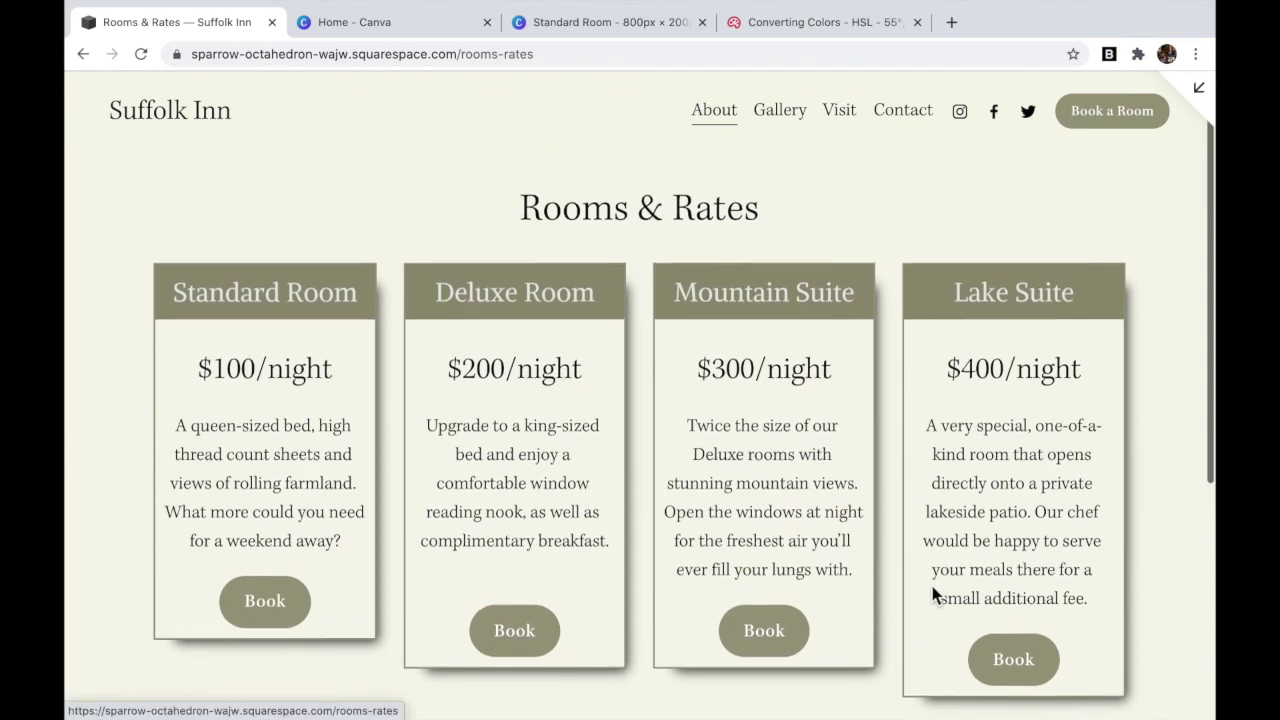
scroll(932, 594, "down", 3)
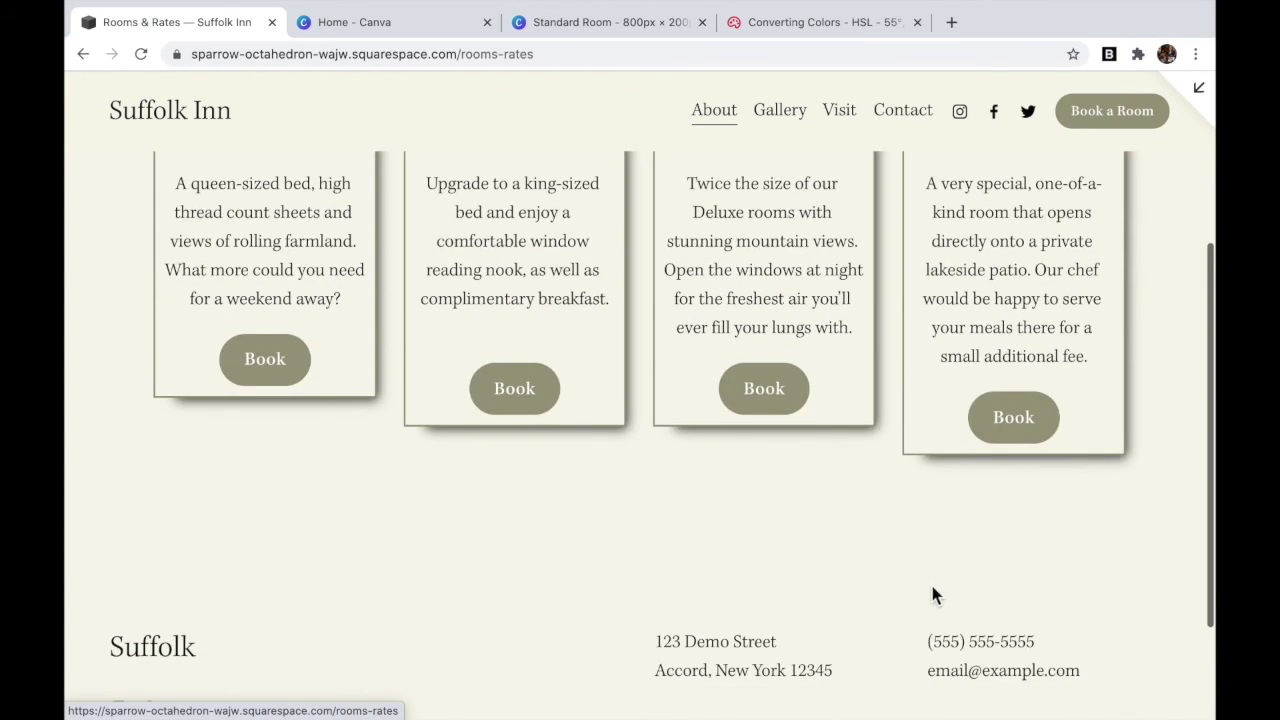
scroll(932, 594, "up", 3)
scroll(932, 595, "up", 2)
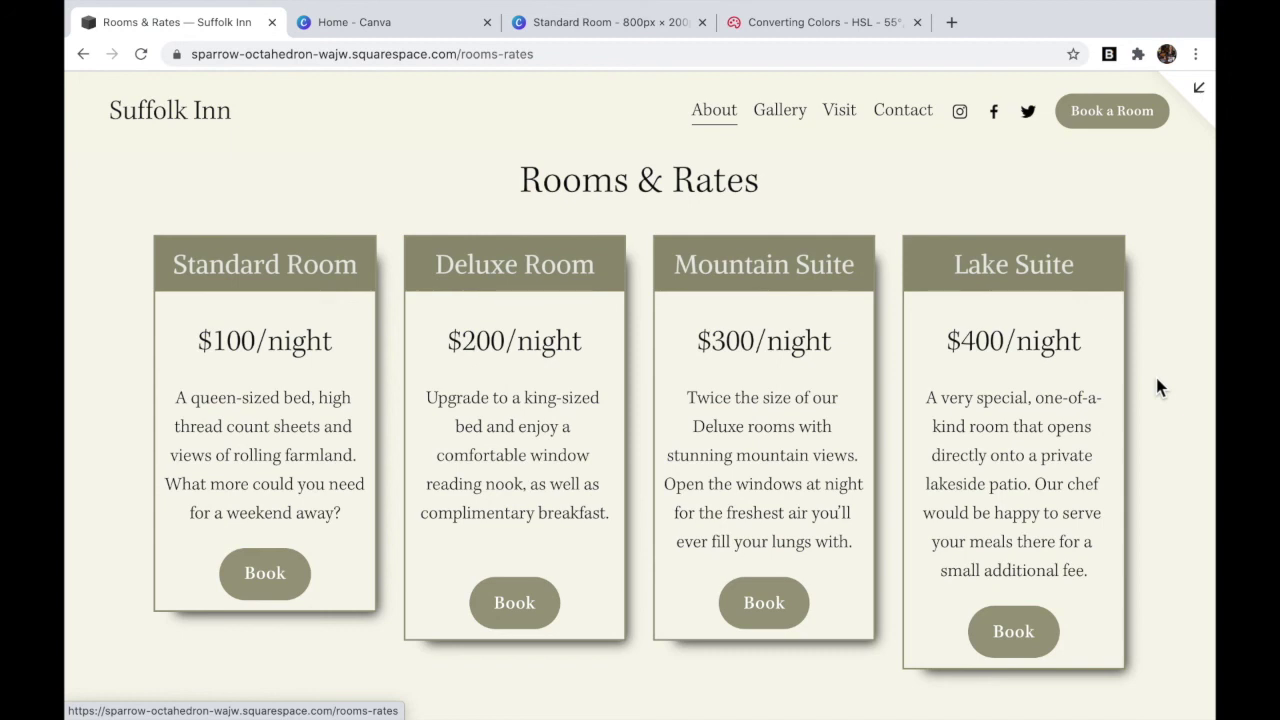
scroll(1157, 388, "up", 1)
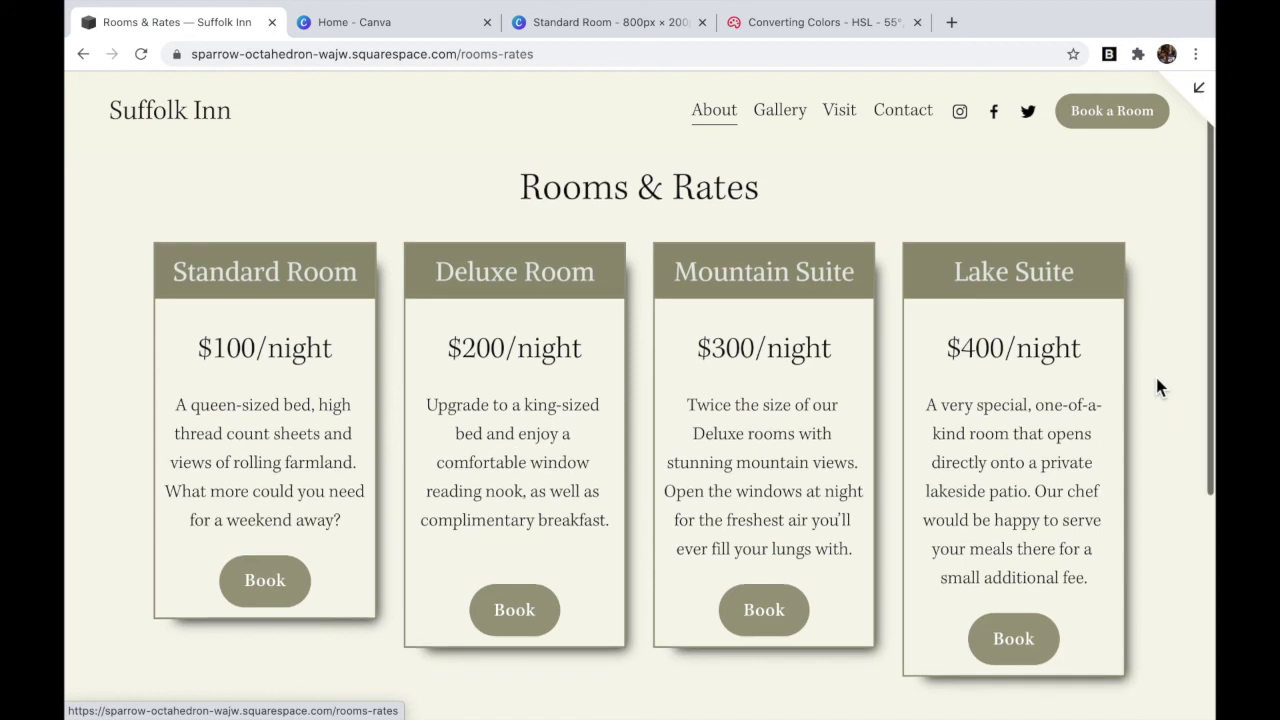